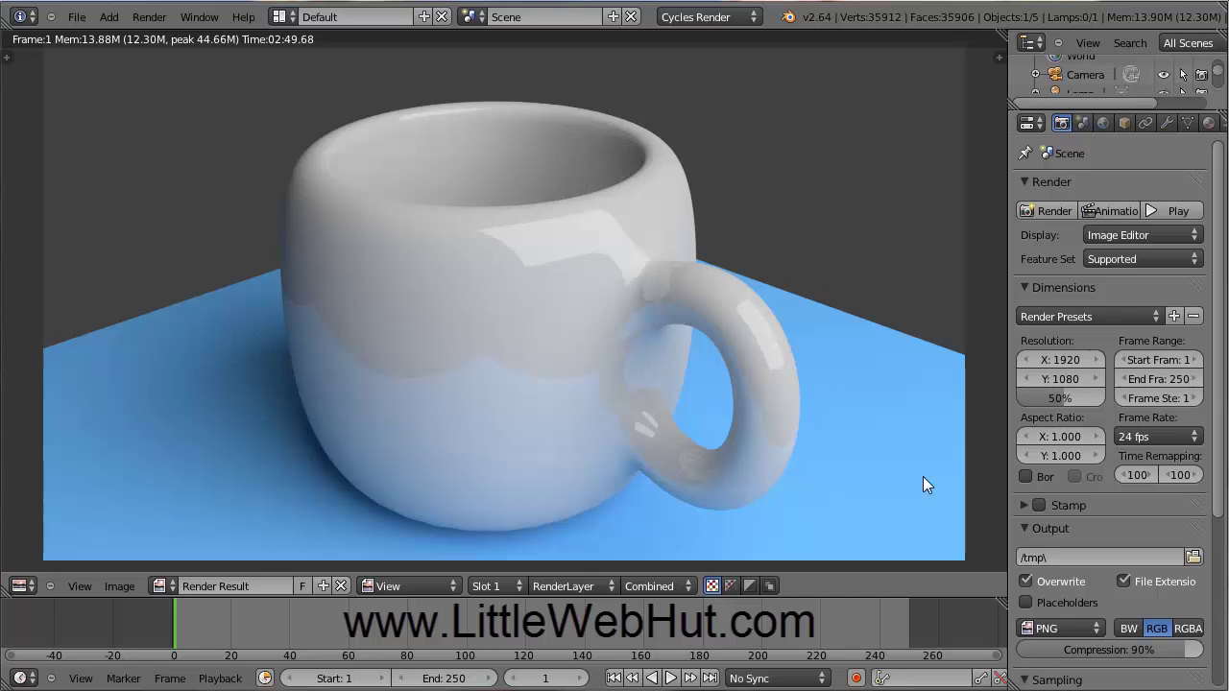
Start a new scene from the start-up file and set the render engine to Cycles Render.
{"action": "left_click", "coordinate": [78, 18]}
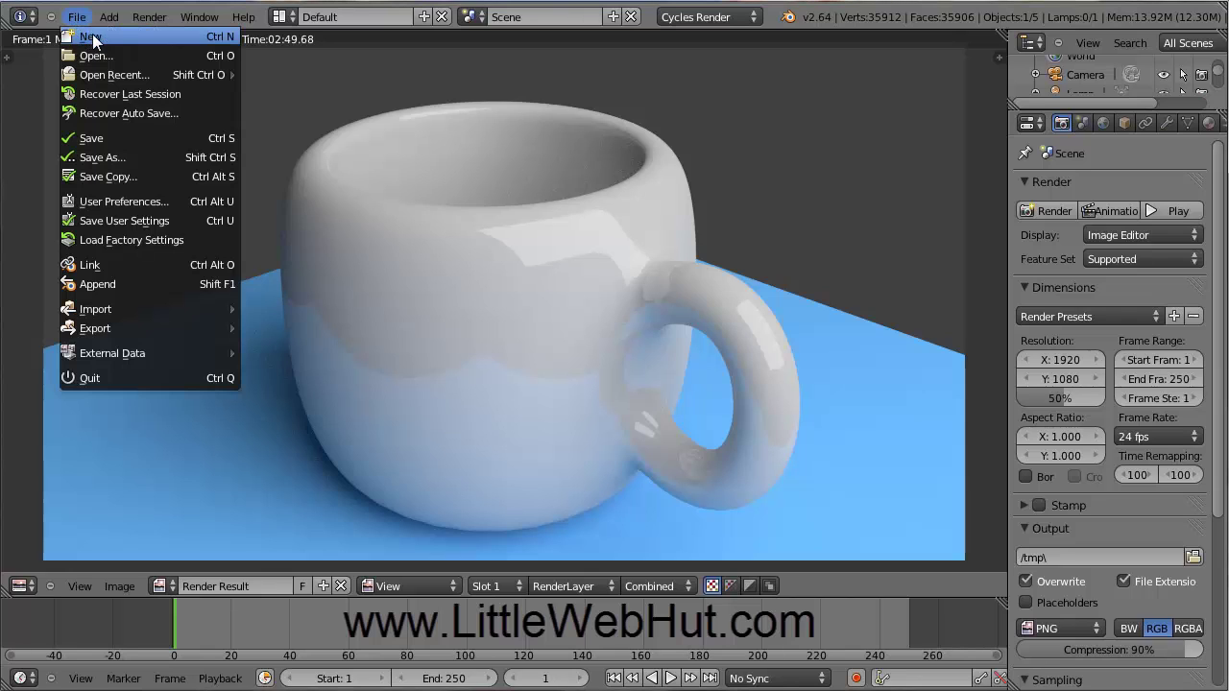
{"action": "left_click", "coordinate": [93, 39]}
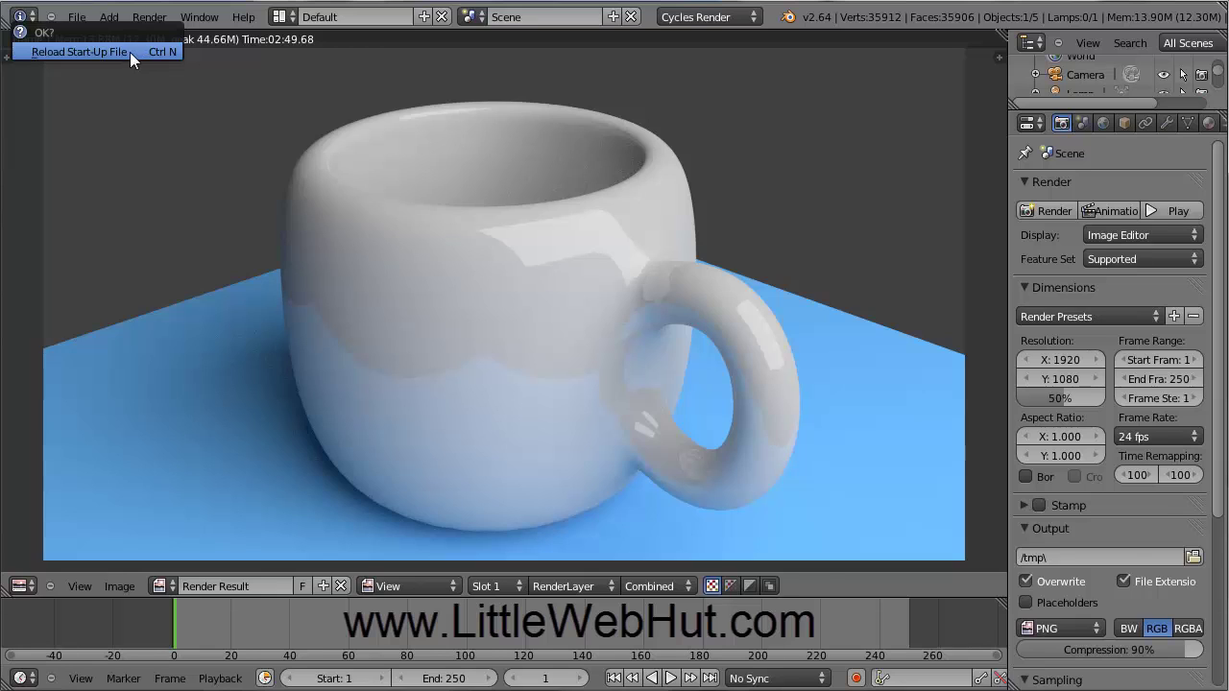
{"action": "left_click", "coordinate": [130, 52]}
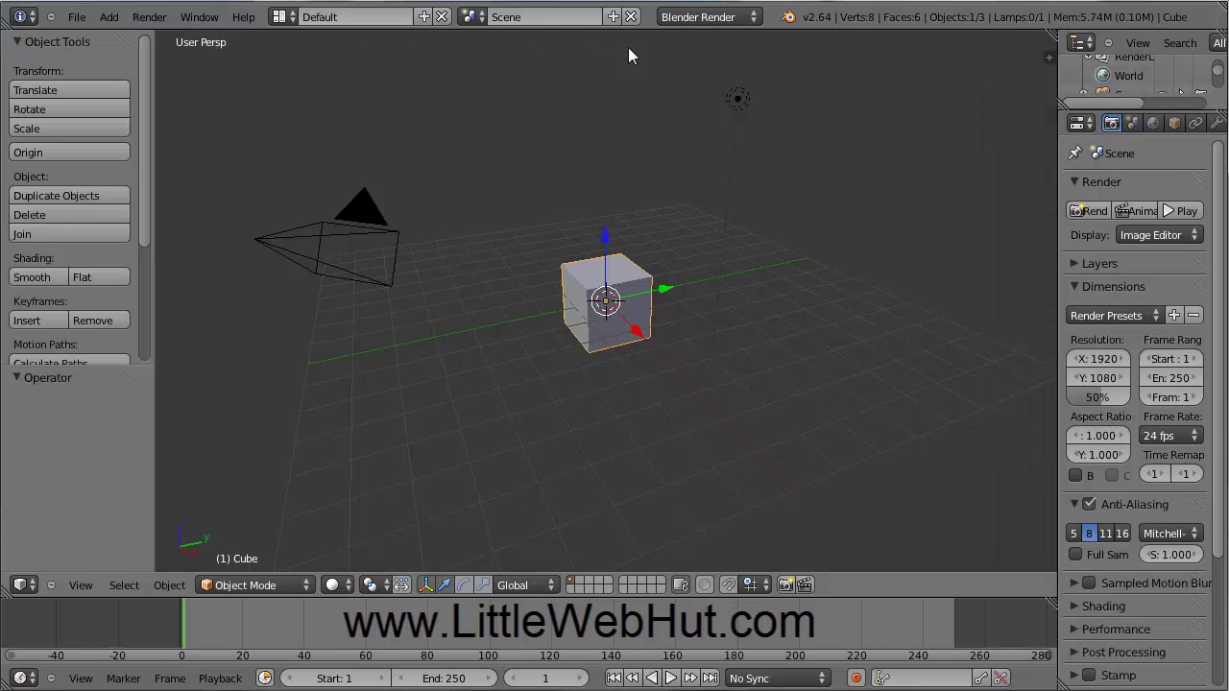
{"action": "left_click", "coordinate": [756, 21]}
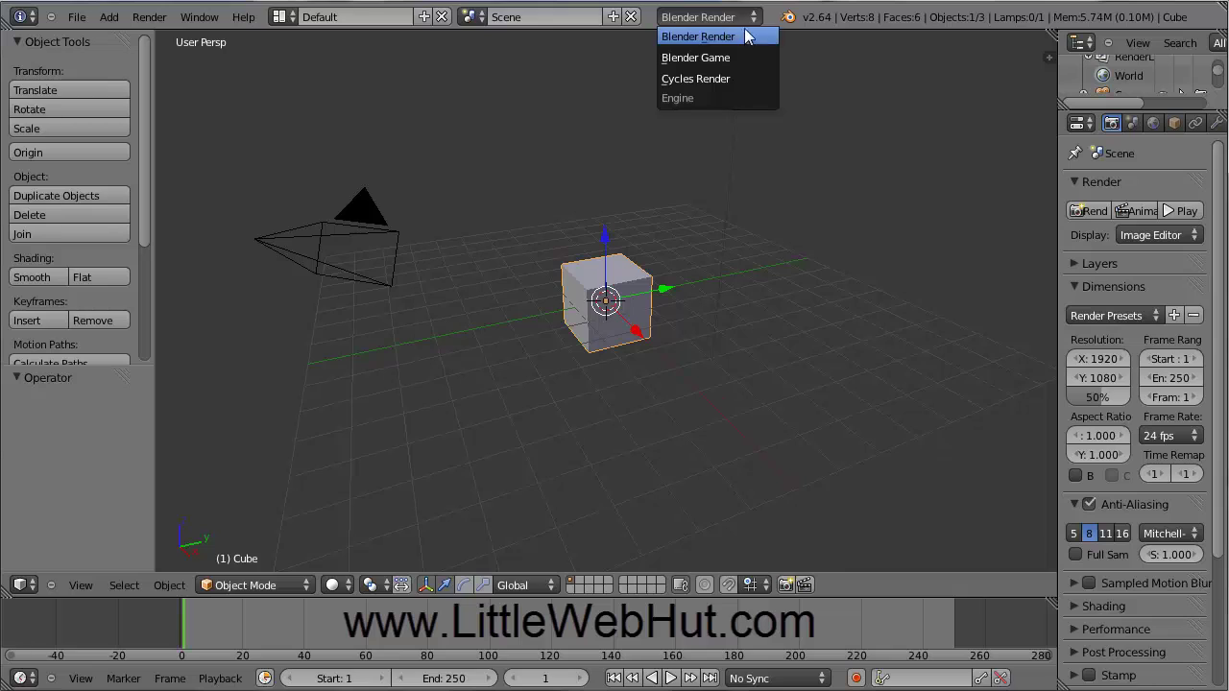
{"action": "left_click", "coordinate": [726, 82]}
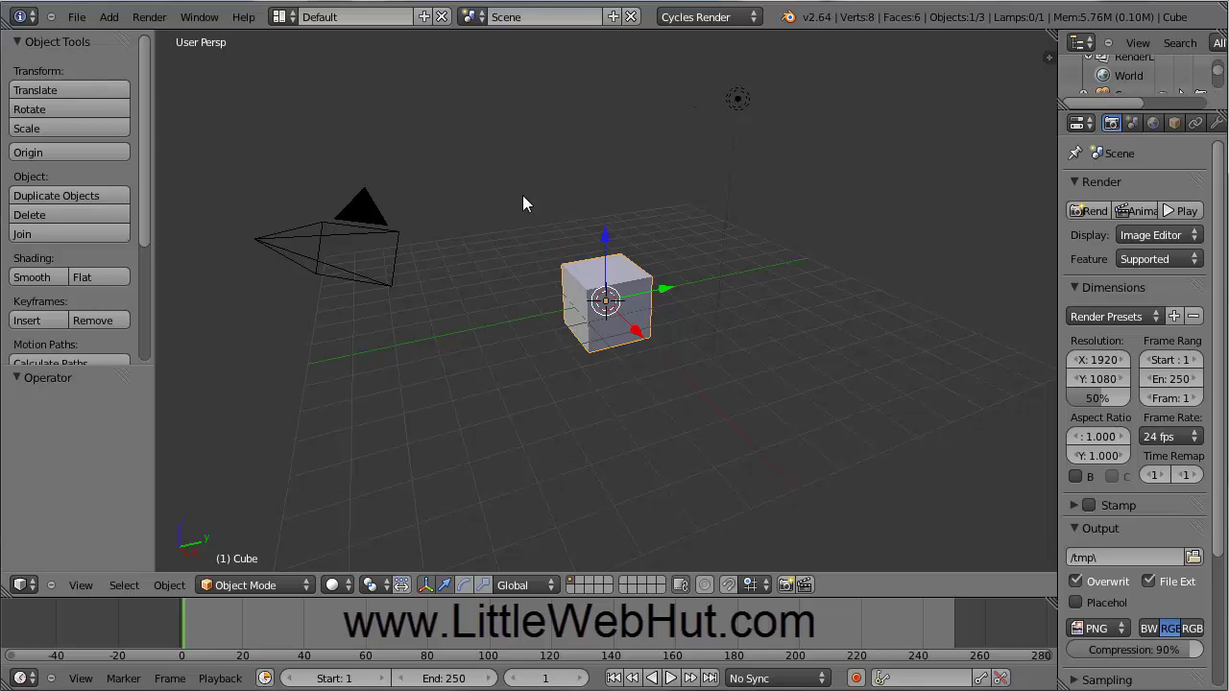
Delete the default cube from the scene.
{"action": "right_click", "coordinate": [359, 235]}
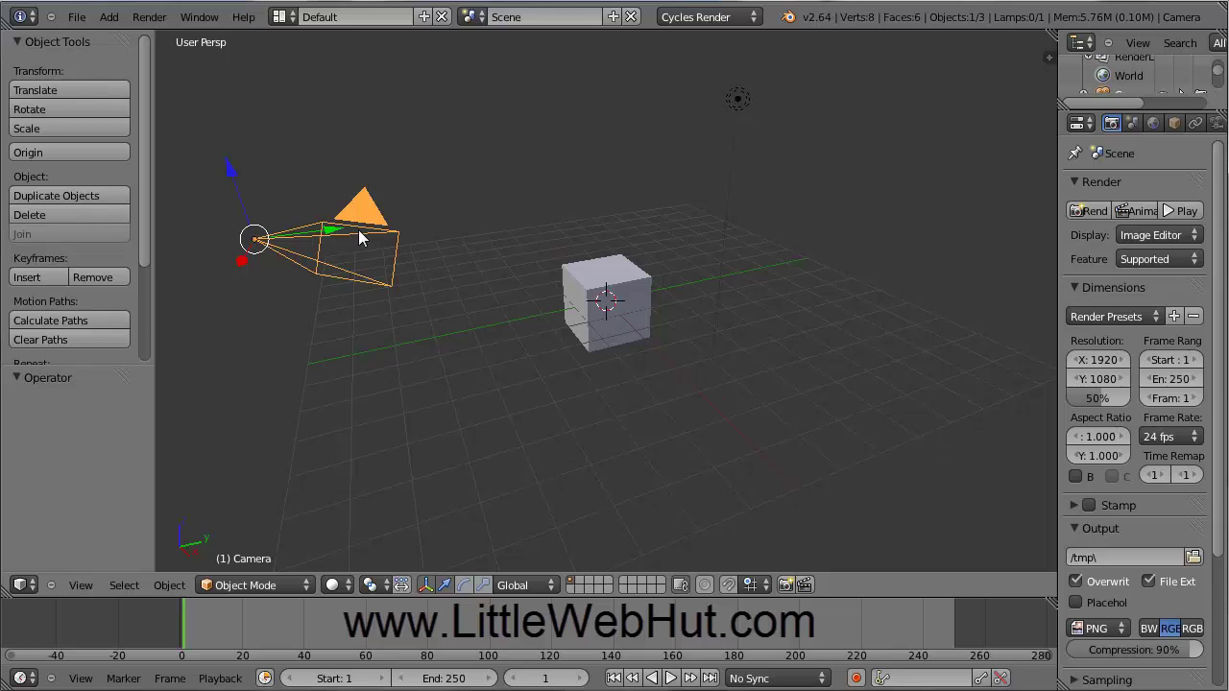
{"action": "right_click", "coordinate": [606, 280]}
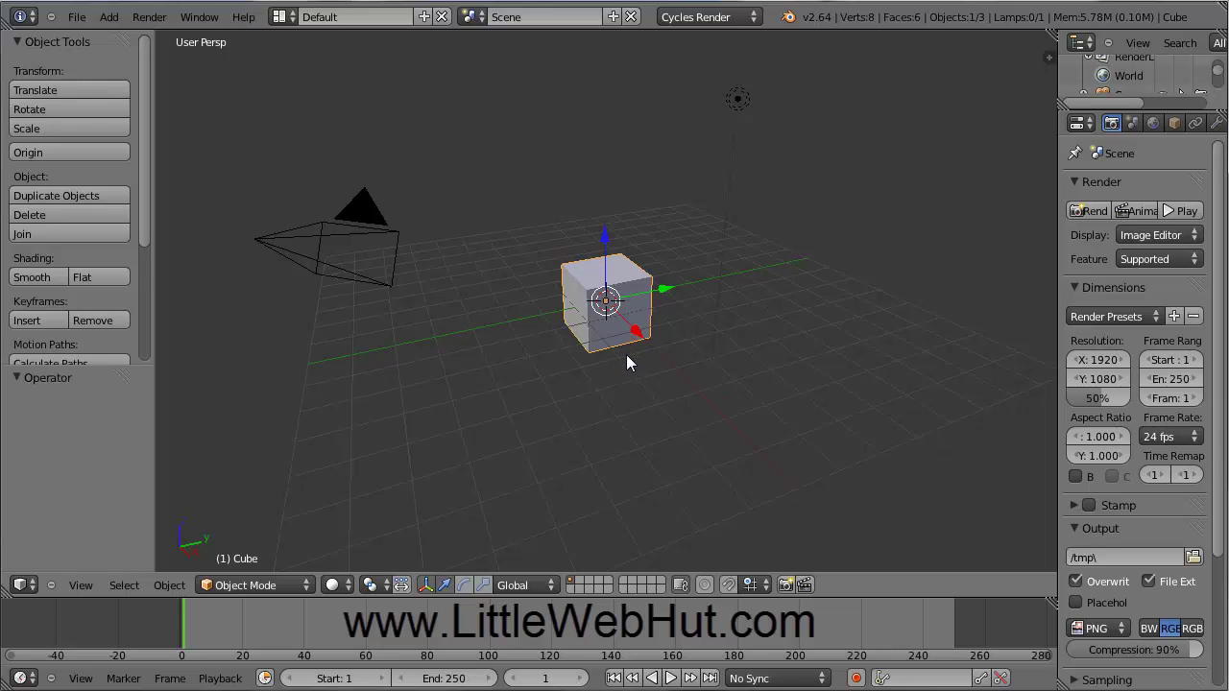
{"action": "mouse_move", "coordinate": [625, 362]}
{"action": "middle_mouse_down"}
{"action": "mouse_move", "coordinate": [587, 357]}
{"action": "mouse_move", "coordinate": [592, 313]}
{"action": "mouse_move", "coordinate": [637, 316]}
{"action": "mouse_move", "coordinate": [647, 340]}
{"action": "mouse_move", "coordinate": [623, 358]}
{"action": "middle_mouse_up"}
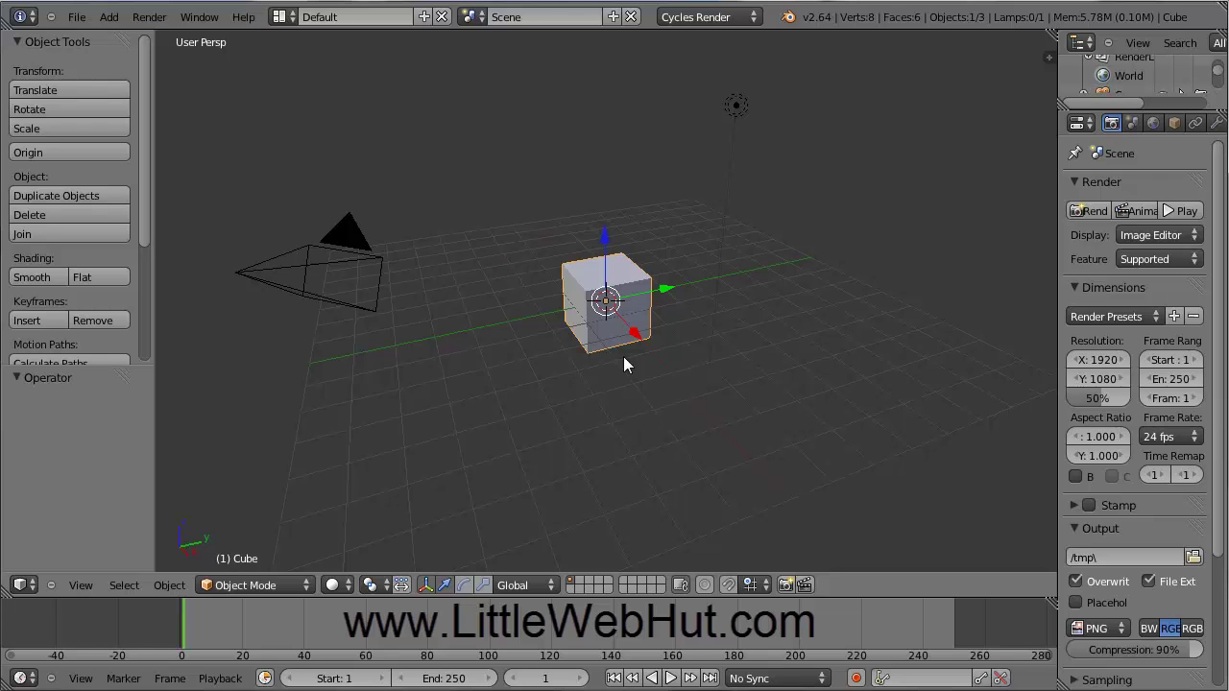
{"action": "mouse_move", "coordinate": [623, 356]}
{"action": "middle_mouse_down"}
{"action": "mouse_move", "coordinate": [734, 367]}
{"action": "mouse_move", "coordinate": [711, 320]}
{"action": "mouse_move", "coordinate": [580, 310]}
{"action": "mouse_move", "coordinate": [573, 349]}
{"action": "mouse_move", "coordinate": [629, 353]}
{"action": "middle_mouse_up"}
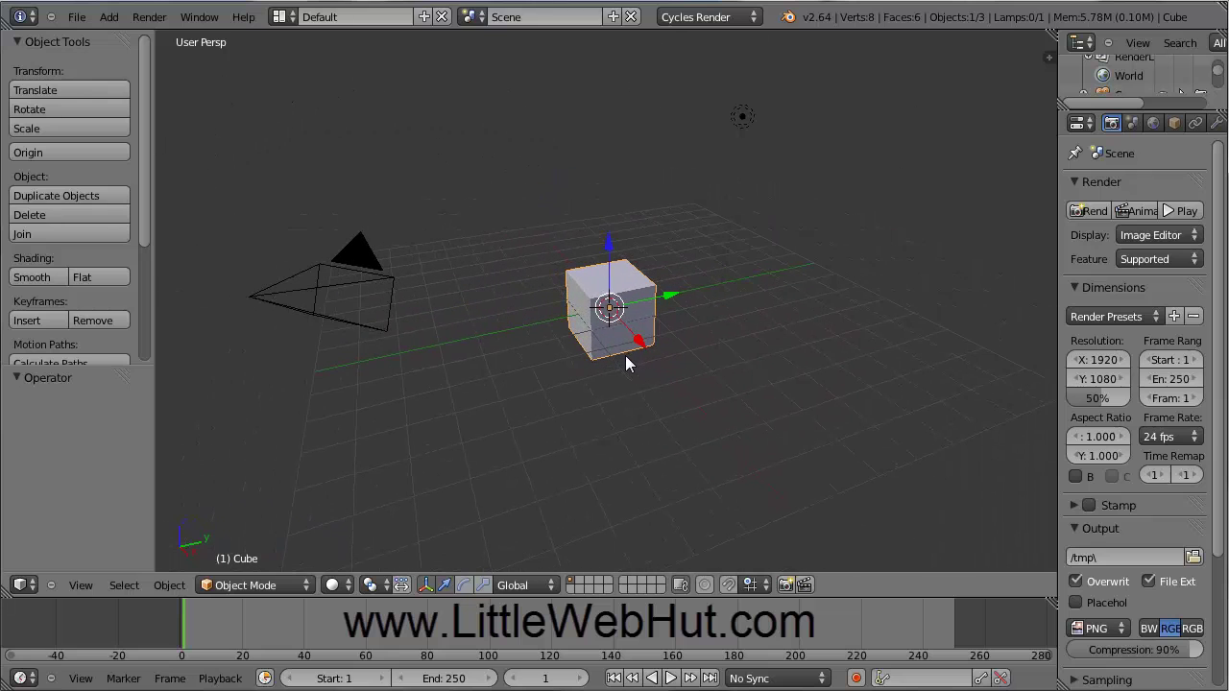
{"action": "scroll", "coordinate": [626, 365], "scroll_direction": "up", "scroll_amount": 6}
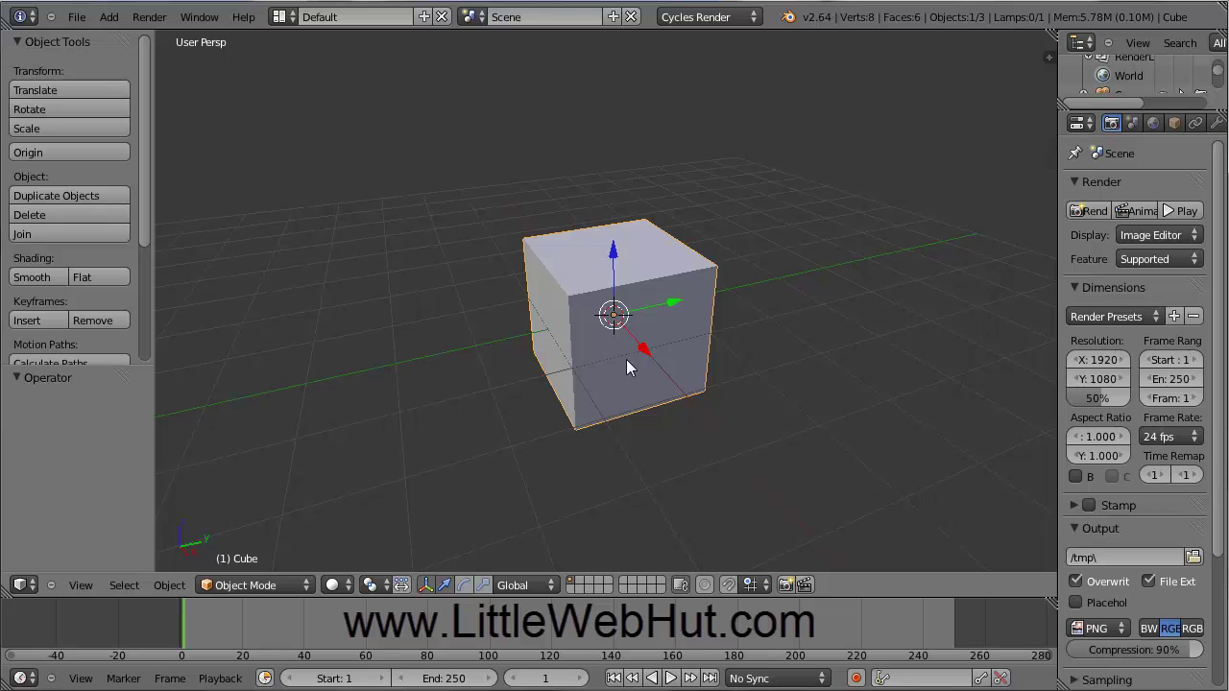
{"action": "scroll", "coordinate": [626, 366], "scroll_direction": "down", "scroll_amount": 4}
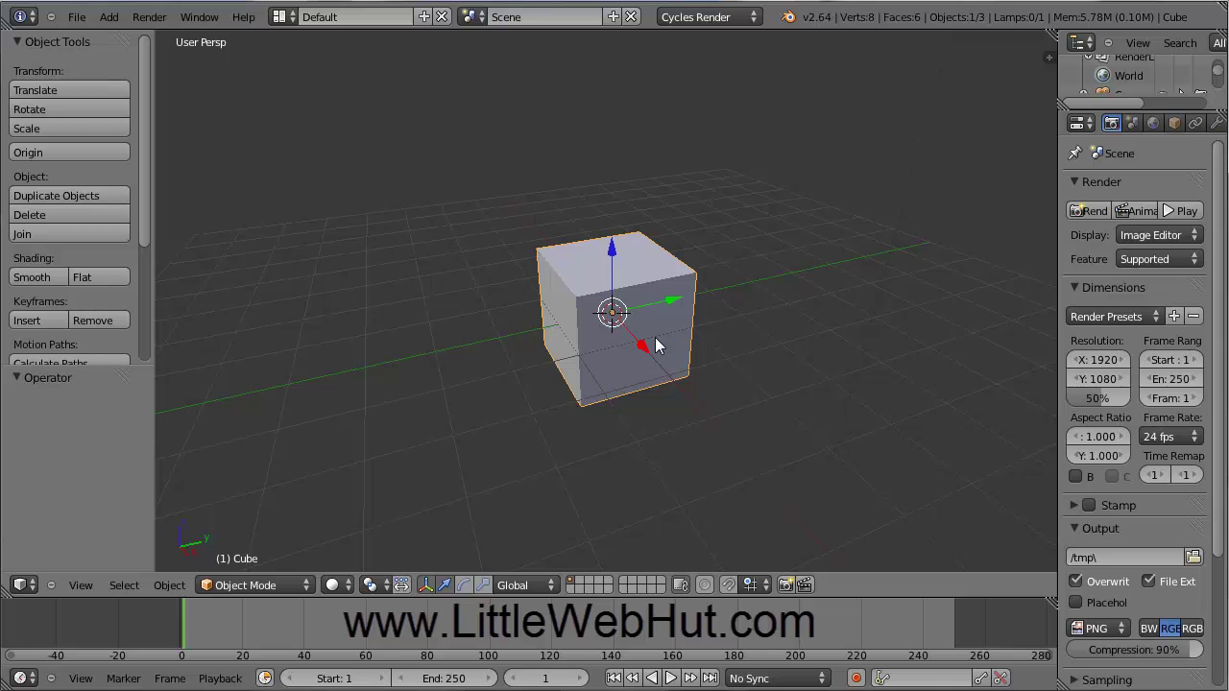
{"action": "key", "text": "x"}
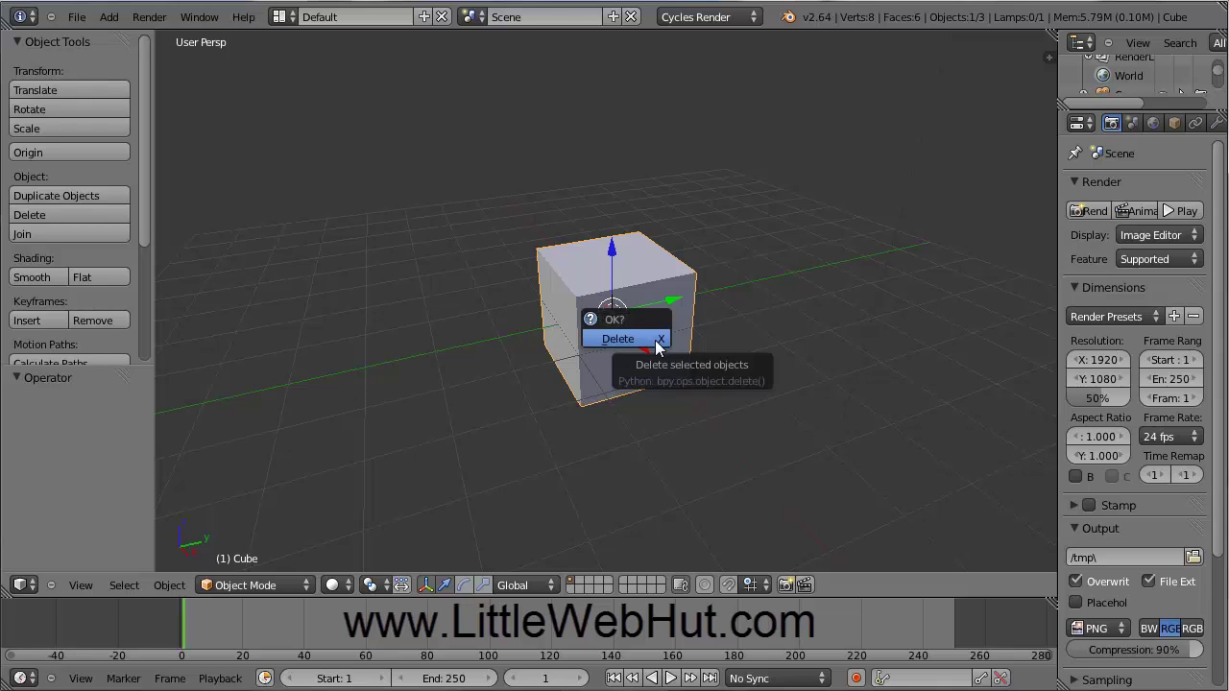
{"action": "left_click", "coordinate": [638, 341]}
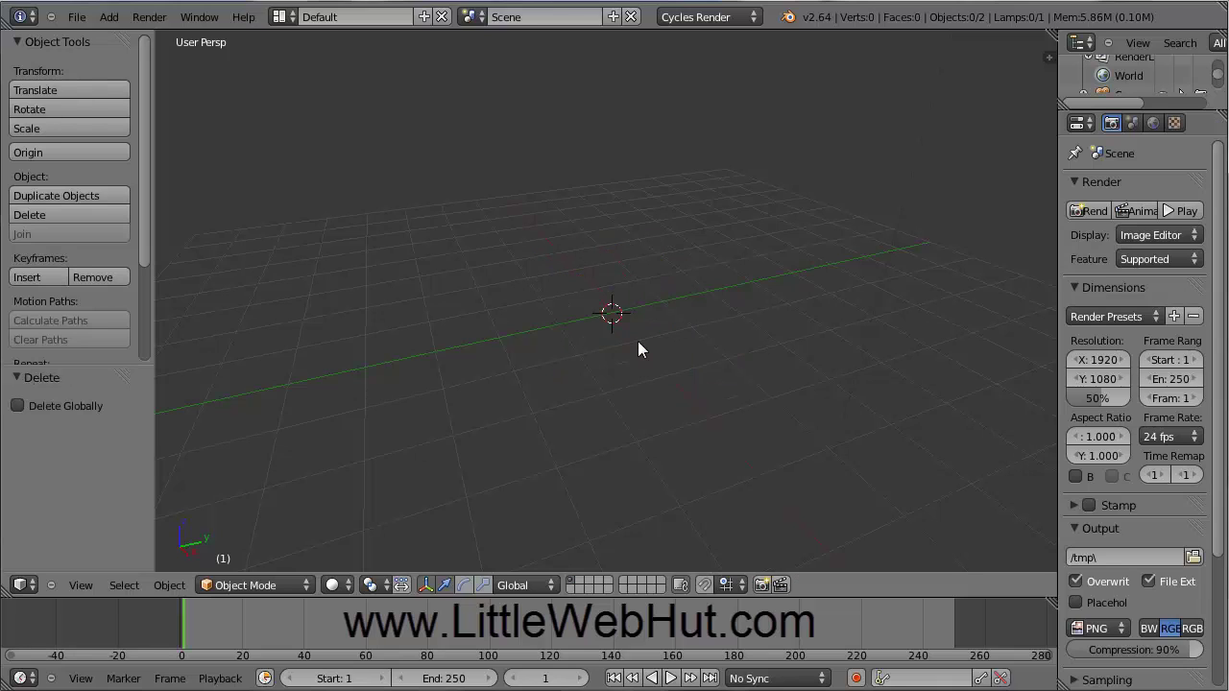
Add a cylinder mesh and set its cap fill type to Triangle Fan.
{"action": "left_click", "coordinate": [108, 16]}
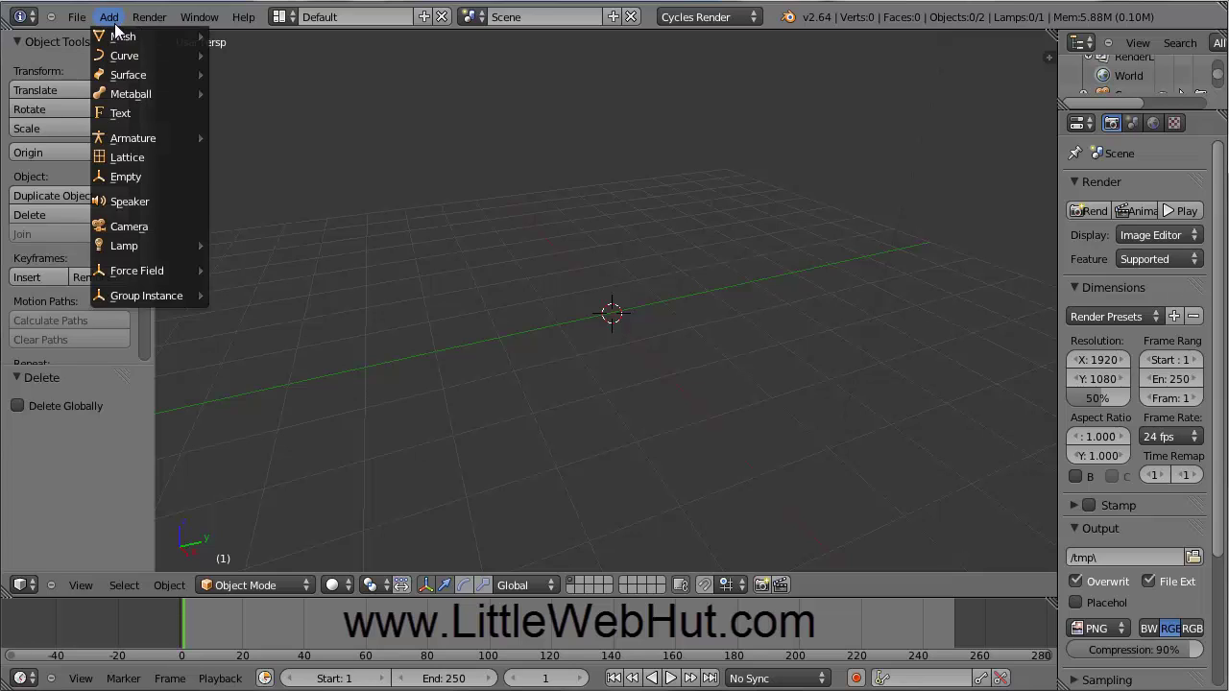
{"action": "mouse_move", "coordinate": [136, 38]}
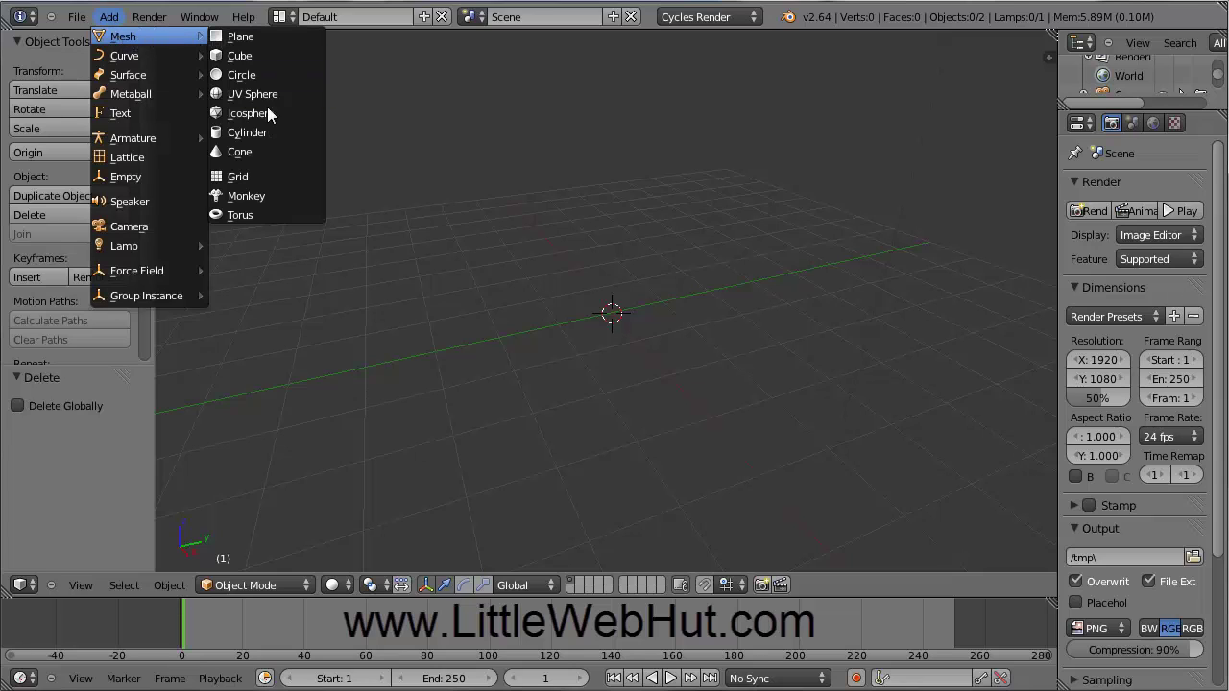
{"action": "left_click", "coordinate": [267, 134]}
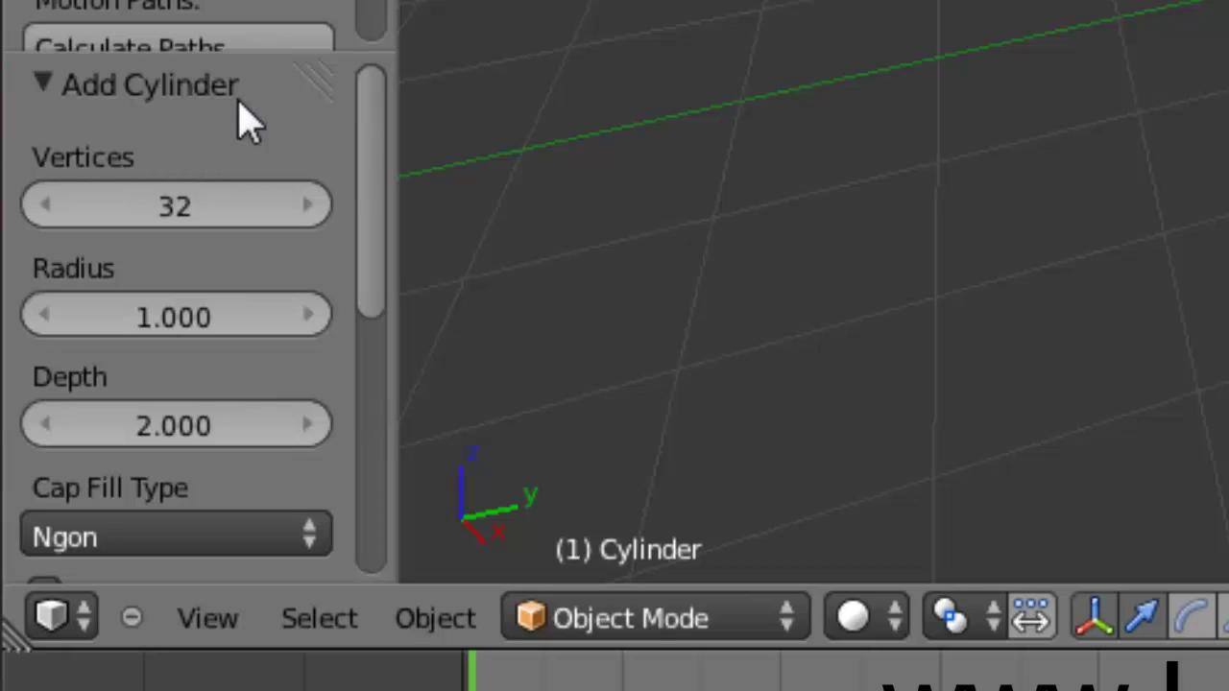
{"action": "left_click", "coordinate": [295, 555]}
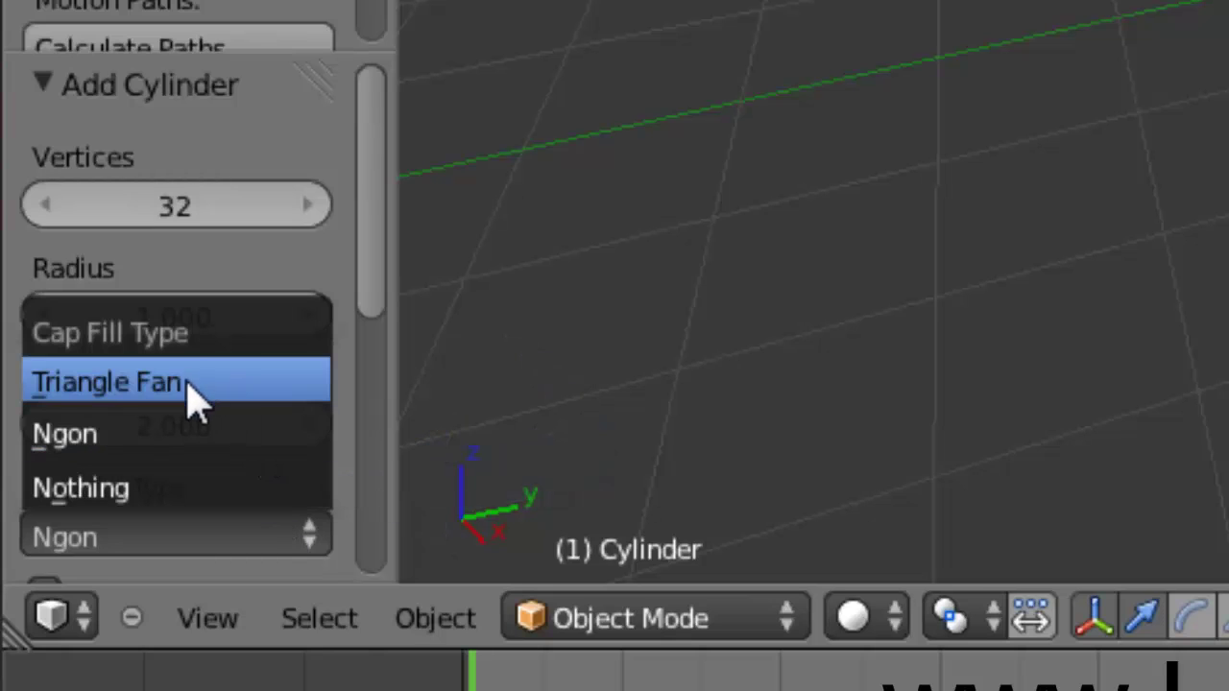
{"action": "left_click", "coordinate": [229, 403]}
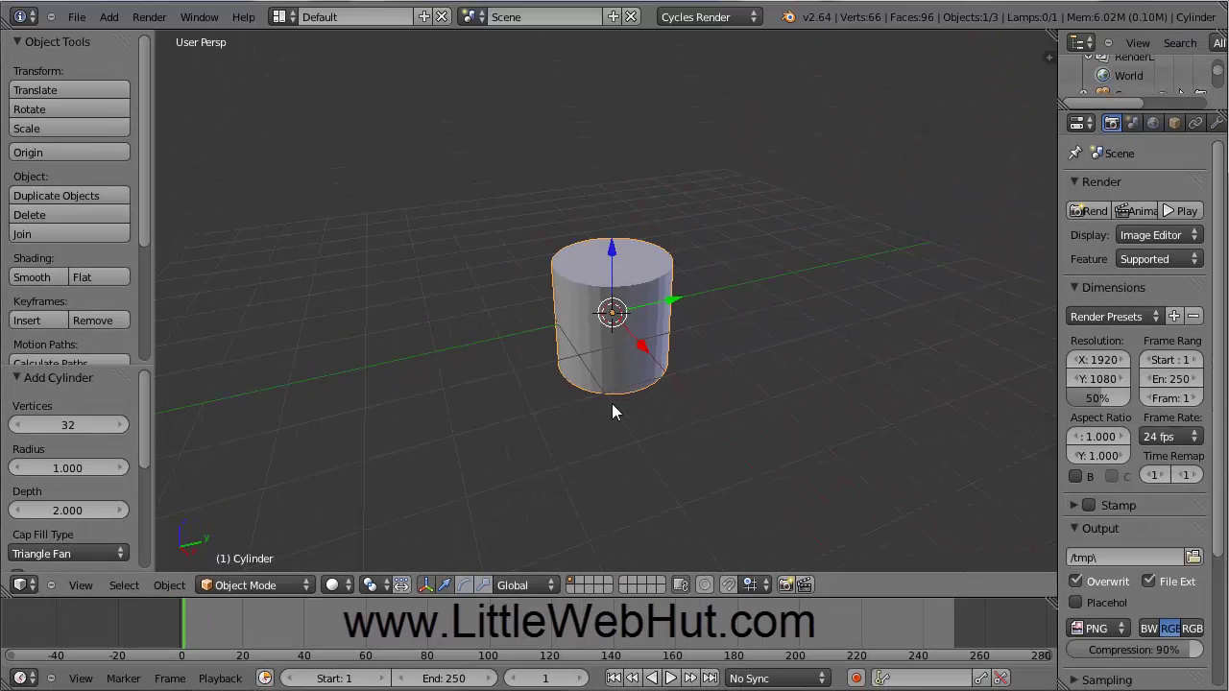
Put the cylinder into Edit Mode and display it with Wireframe viewport shading.
{"action": "scroll", "coordinate": [613, 404], "scroll_direction": "up", "scroll_amount": 5}
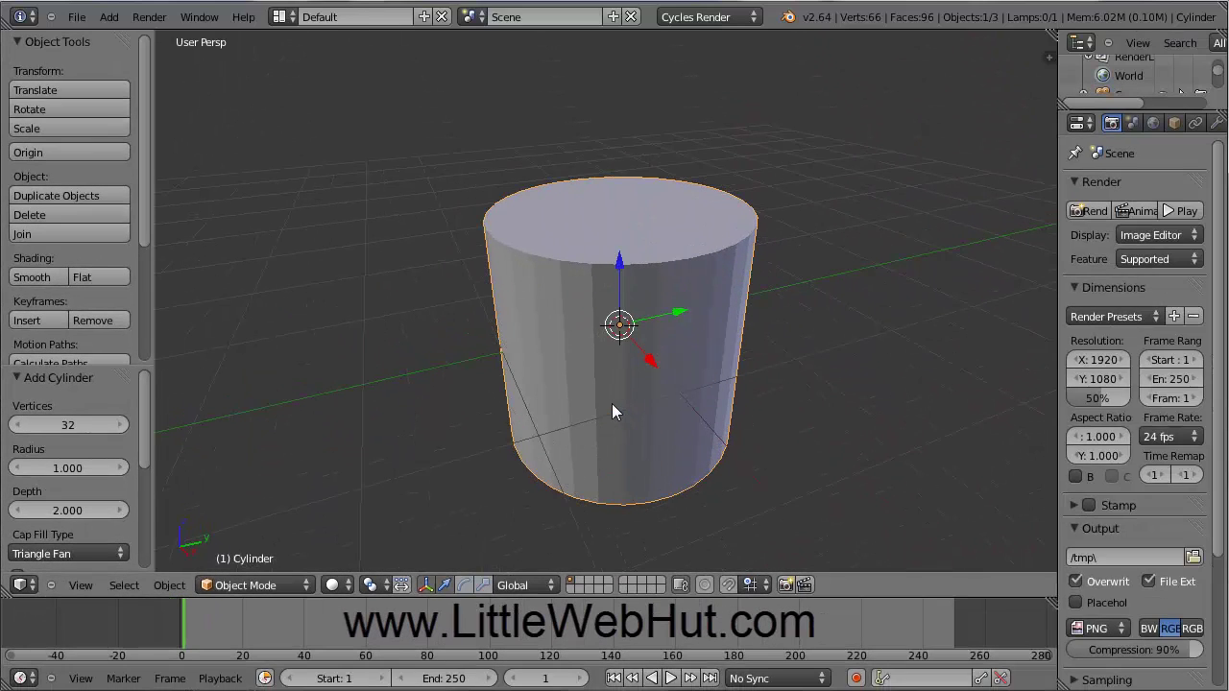
{"action": "left_click", "coordinate": [305, 586]}
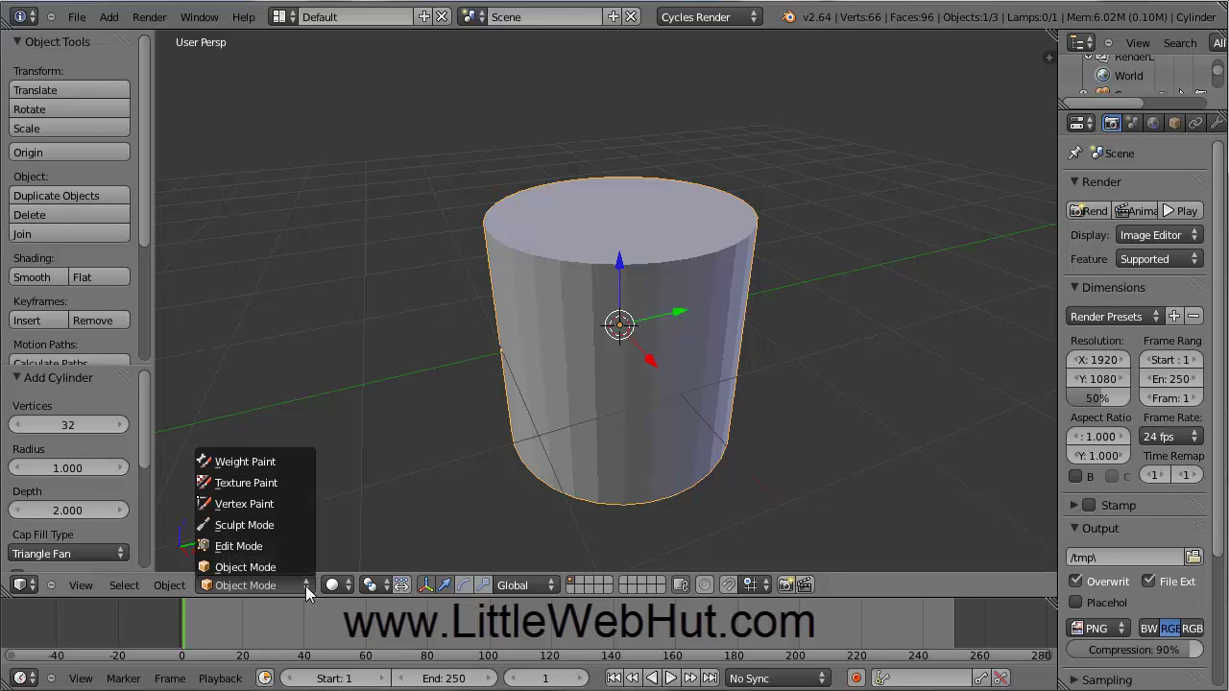
{"action": "left_click", "coordinate": [248, 546]}
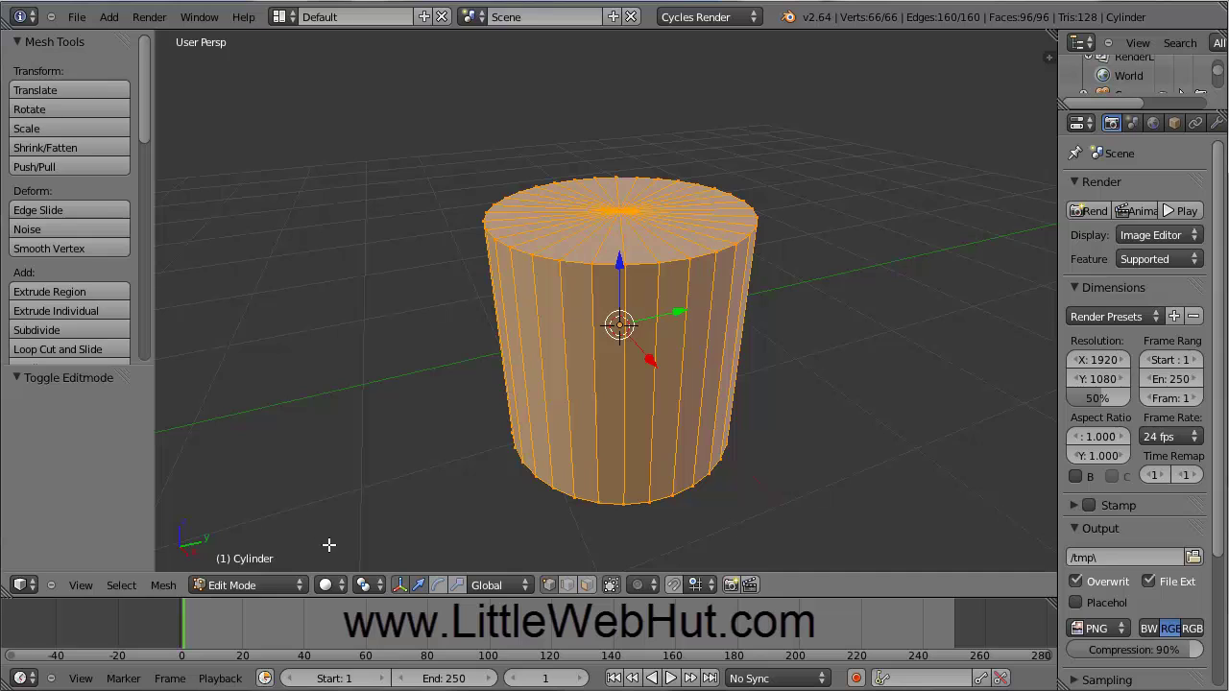
{"action": "left_click", "coordinate": [343, 583]}
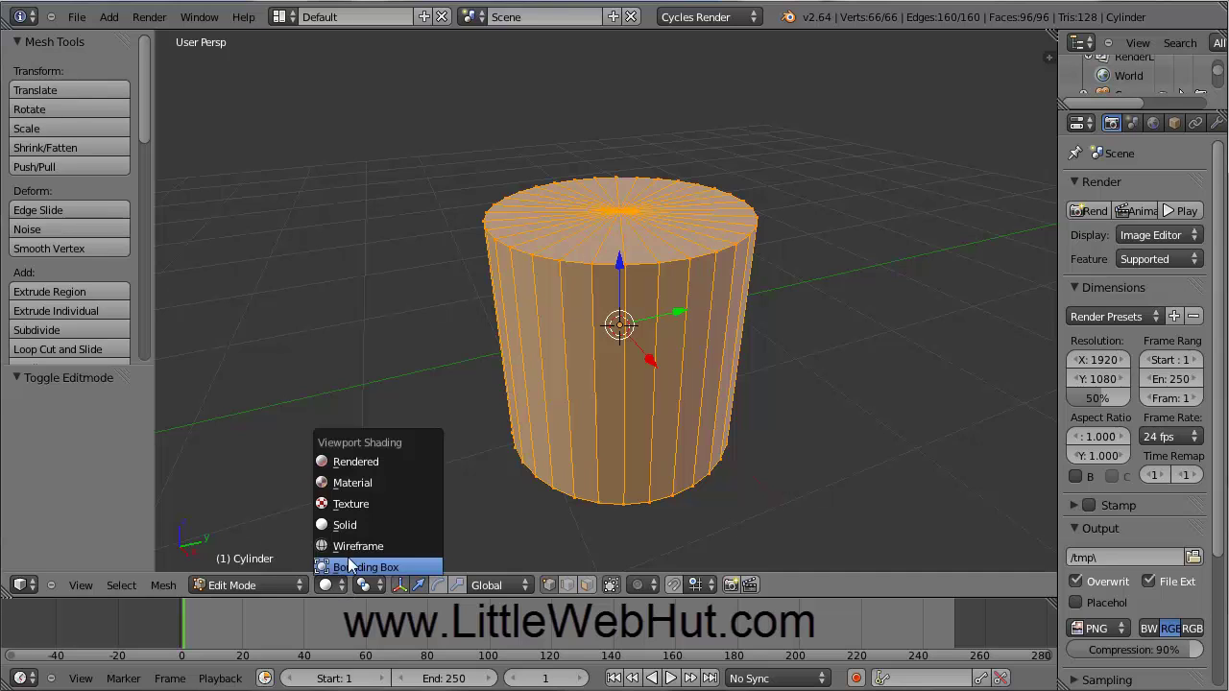
{"action": "left_click", "coordinate": [348, 547]}
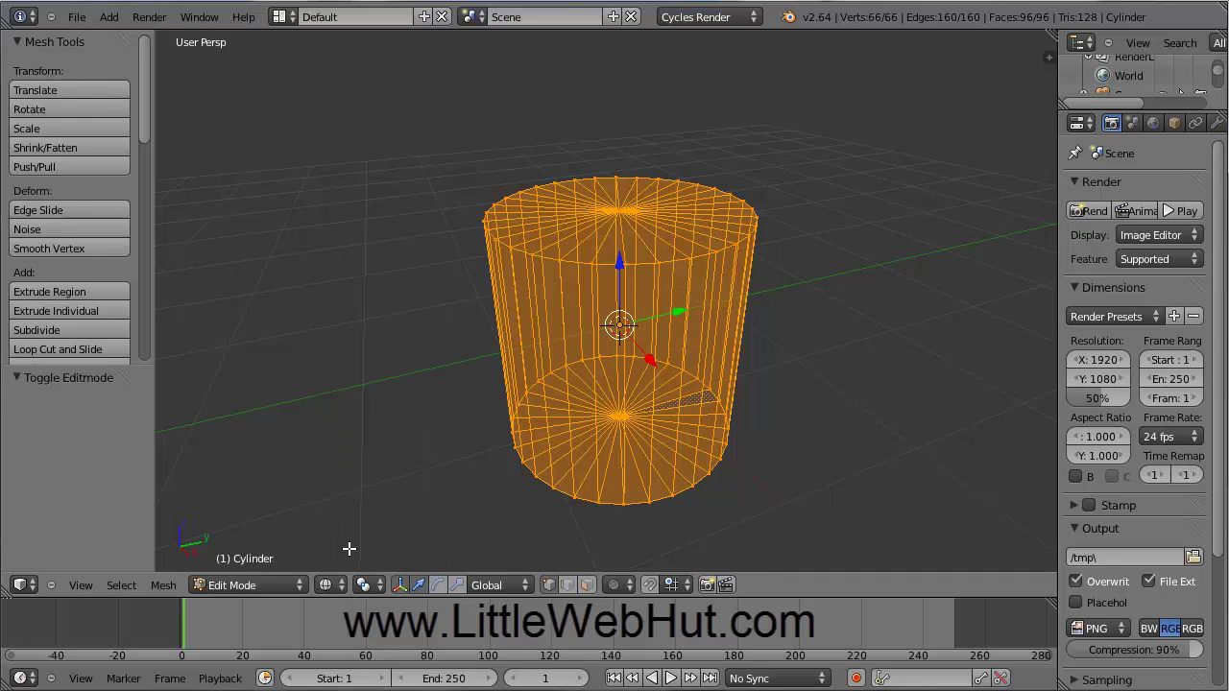
Delete the centre vertex of the cylinder's top cap to open the top.
{"action": "right_click", "coordinate": [618, 211]}
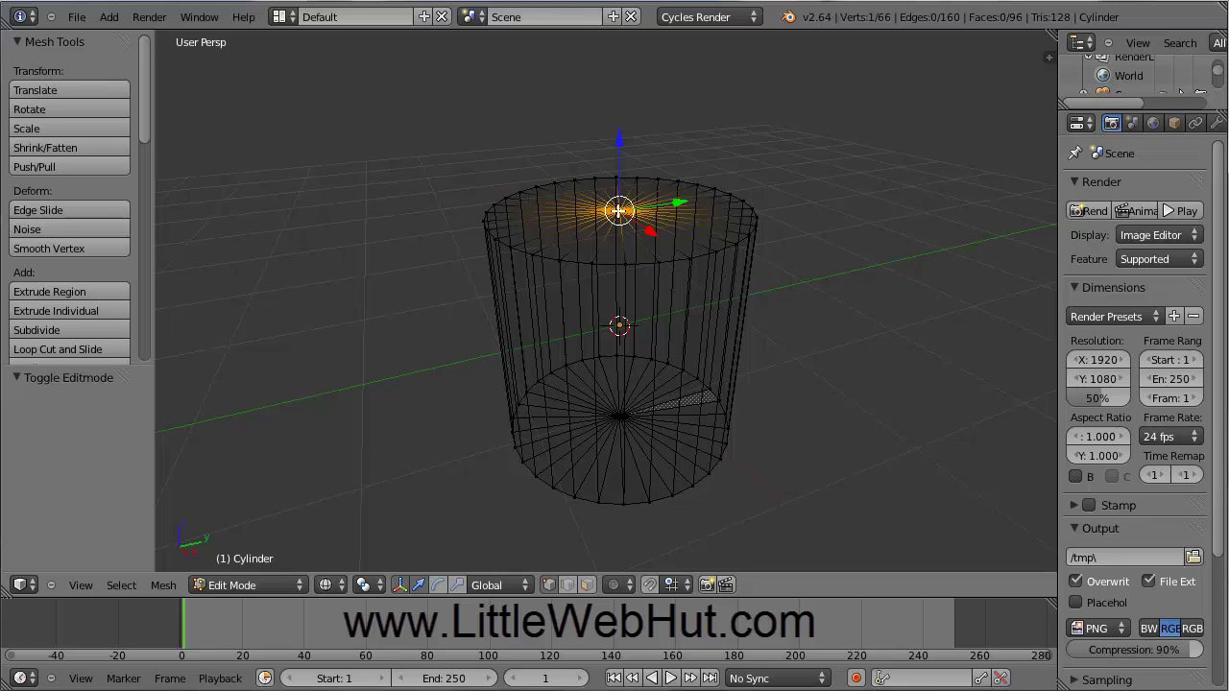
{"action": "key", "text": "x"}
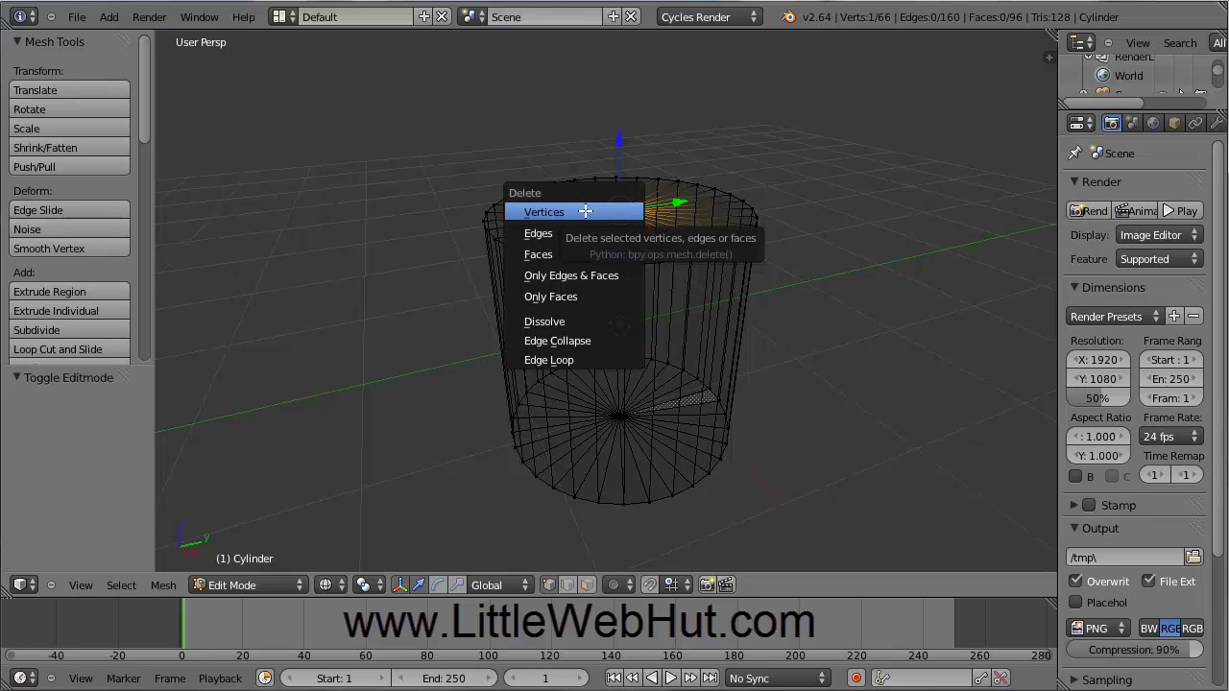
{"action": "left_click", "coordinate": [581, 212]}
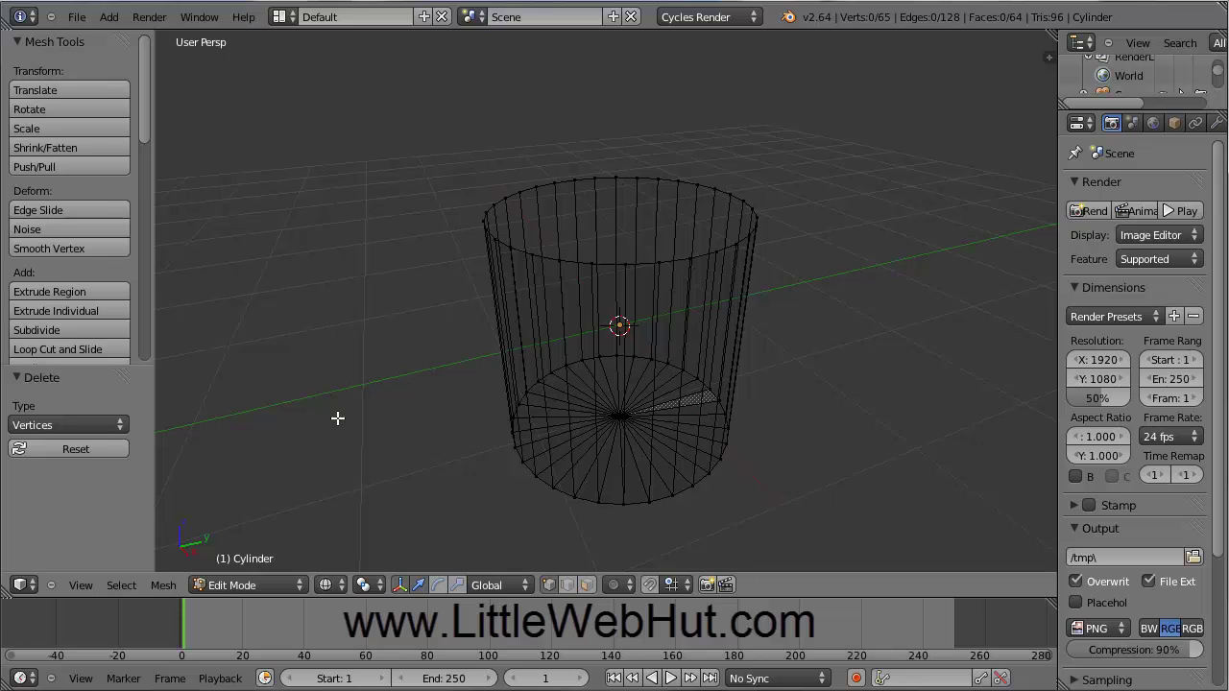
In front orthographic view, add four evenly spaced horizontal loop cuts around the cylinder wall and deselect the whole mesh.
{"action": "left_click", "coordinate": [79, 585]}
{"action": "key", "text": "KP_1"}
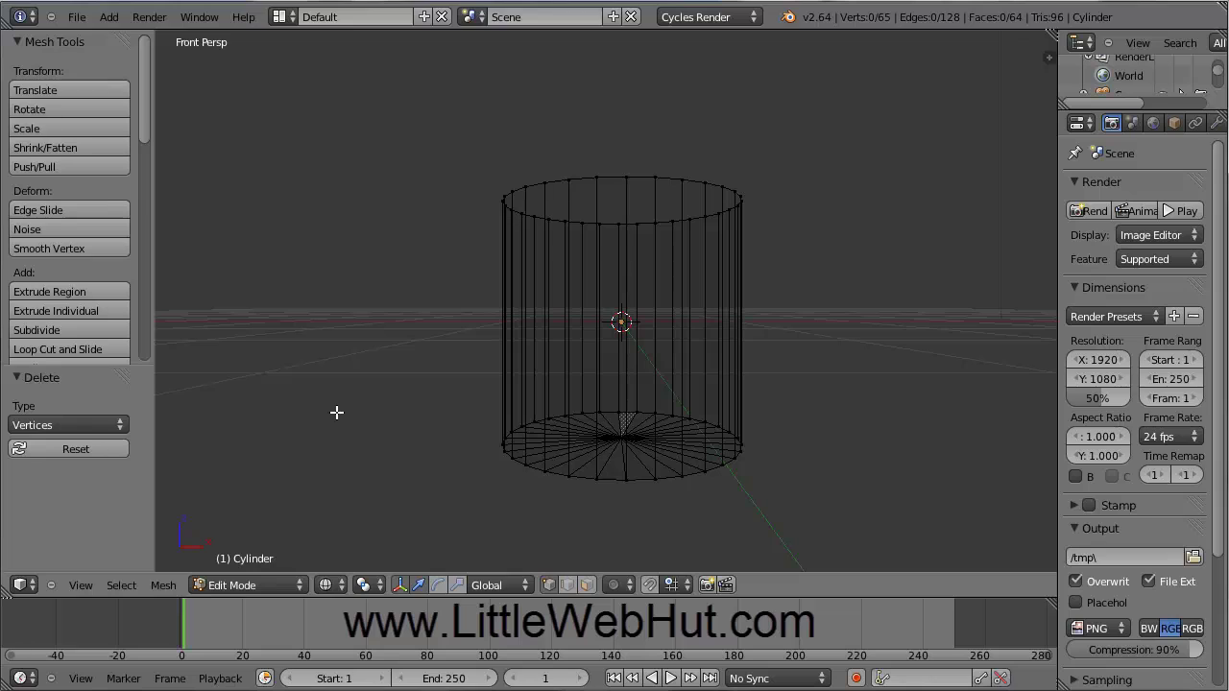
{"action": "key", "text": "KP_5"}
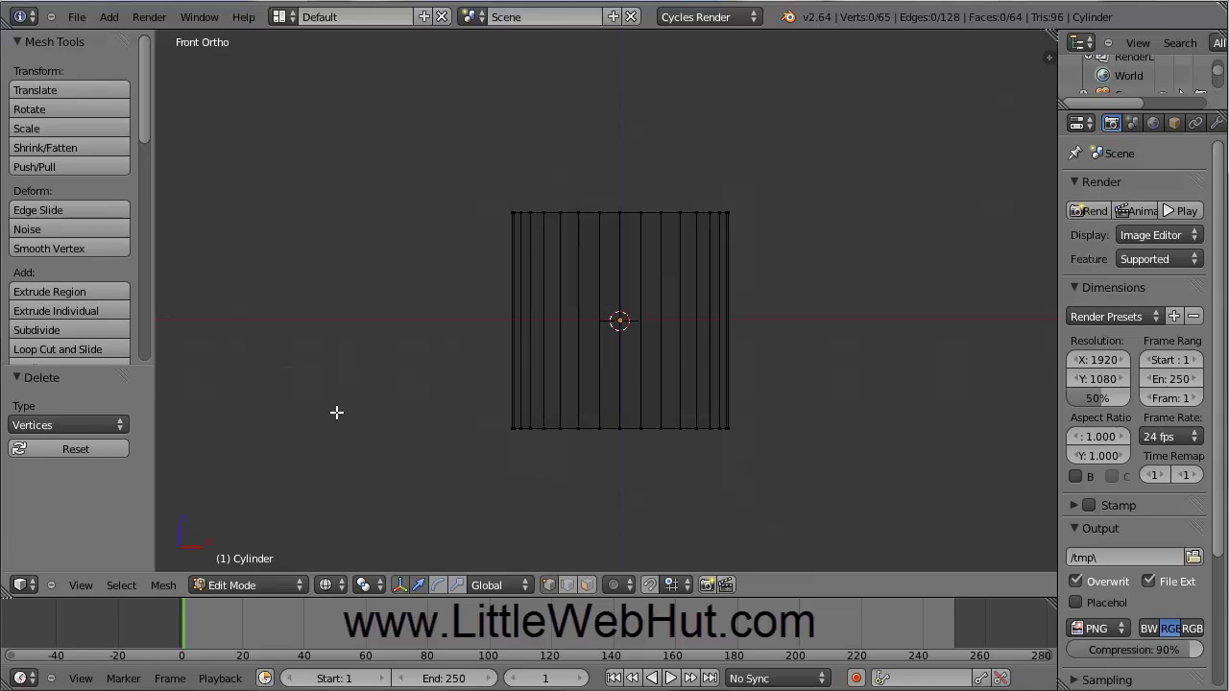
{"action": "scroll", "coordinate": [426, 330], "scroll_direction": "up", "scroll_amount": 2}
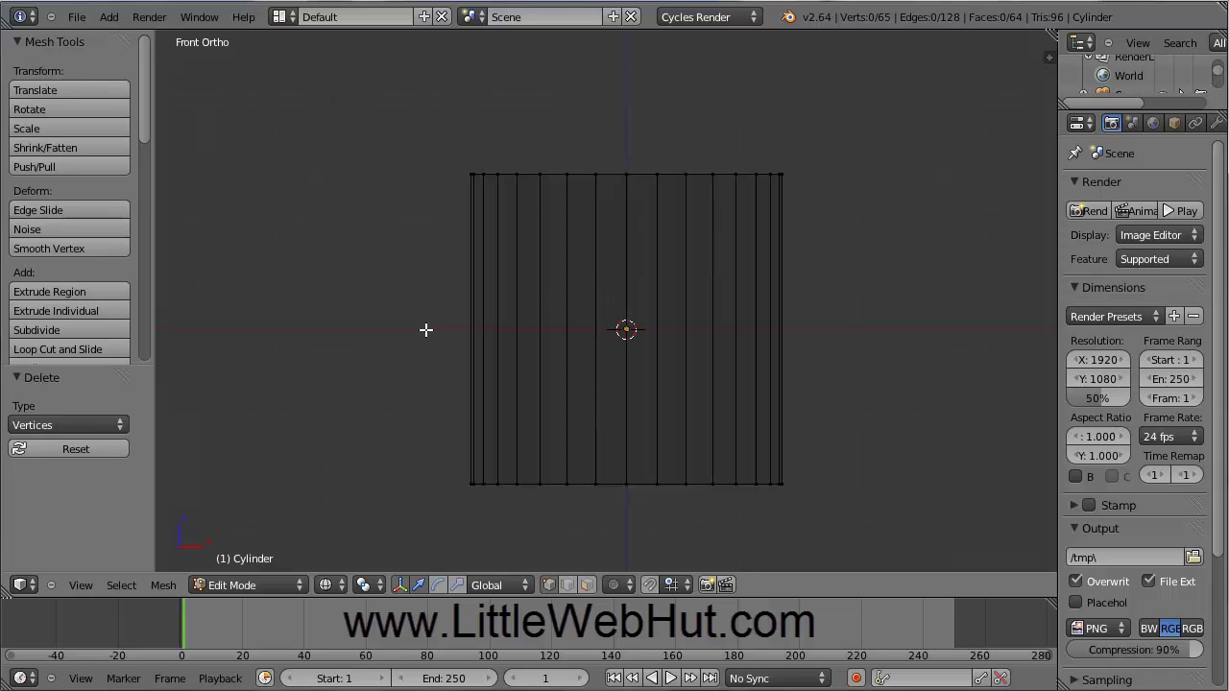
{"action": "key", "text": "ctrl+r"}
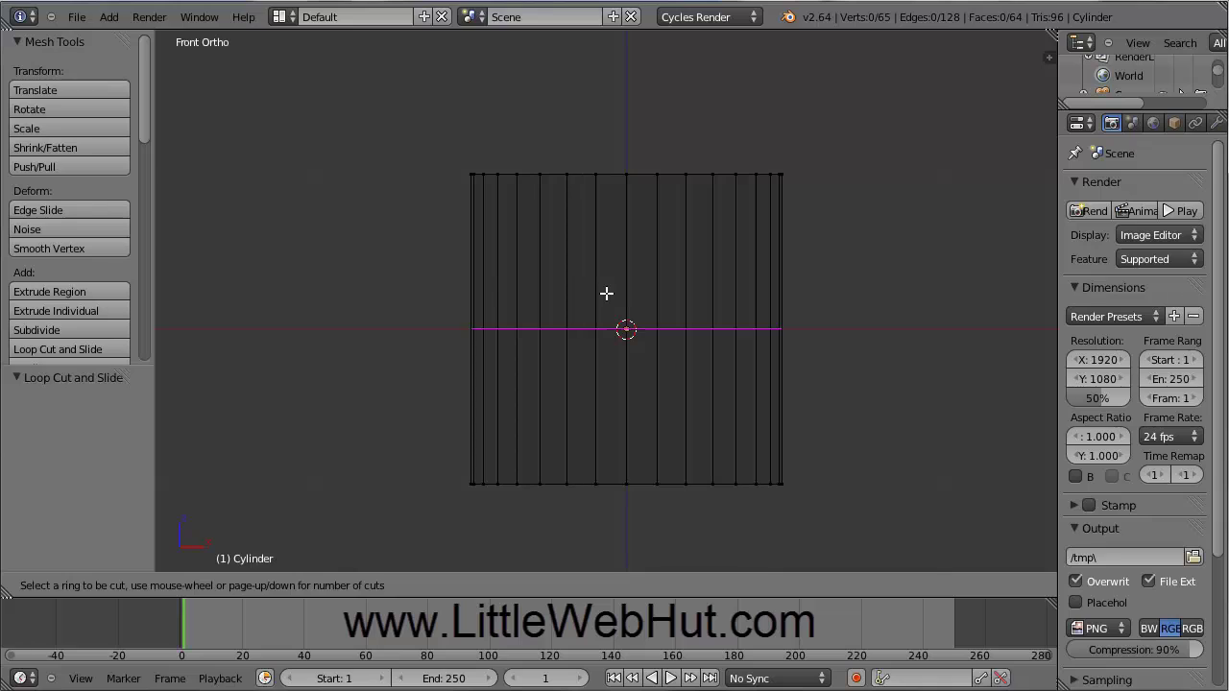
{"action": "scroll", "coordinate": [606, 292], "scroll_direction": "up", "scroll_amount": 3}
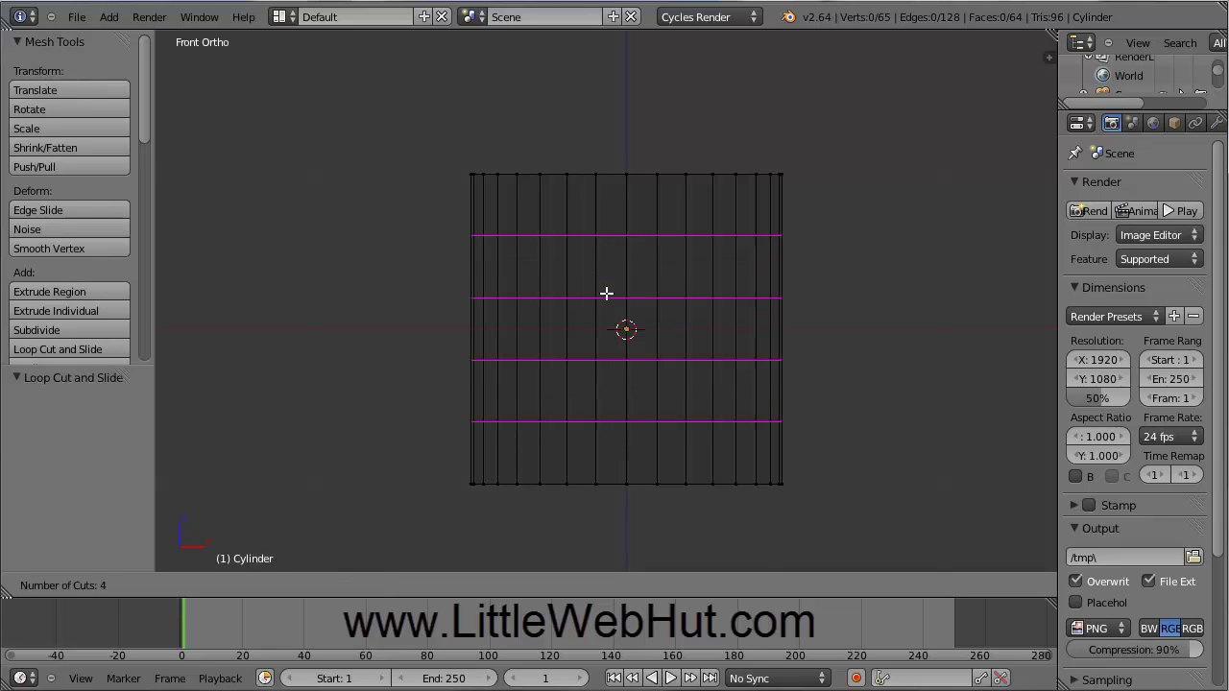
{"action": "left_click", "coordinate": [606, 293]}
{"action": "right_click", "coordinate": [606, 293]}
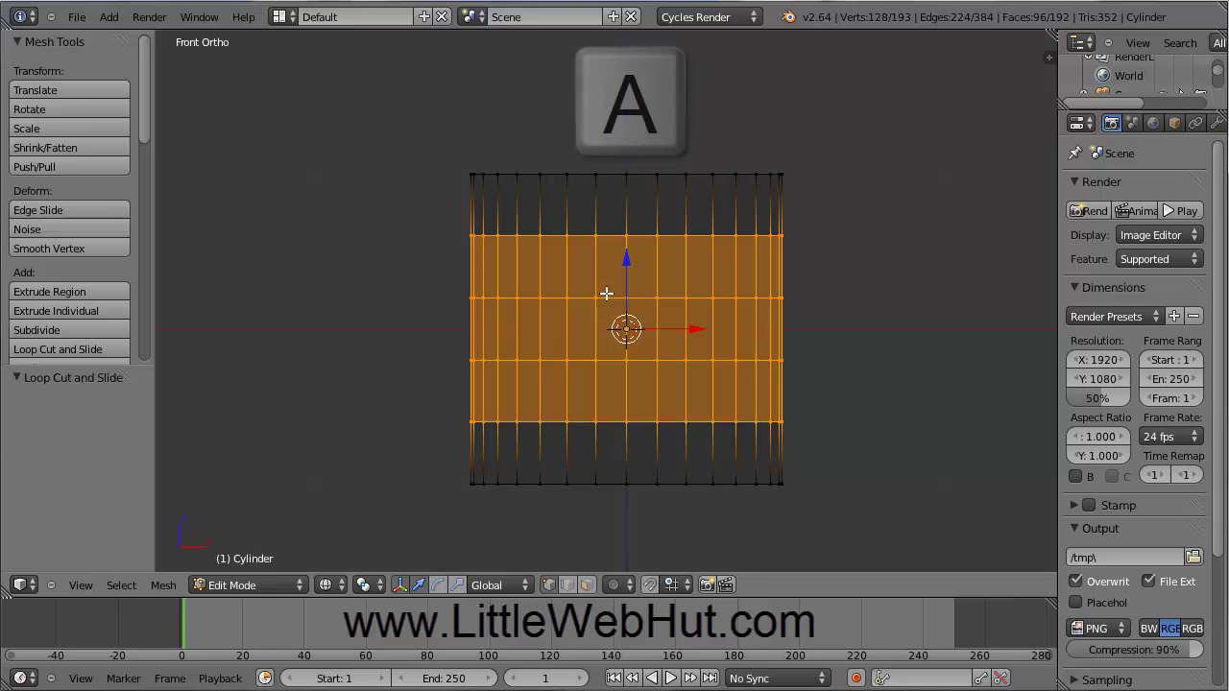
{"action": "key", "text": "a"}
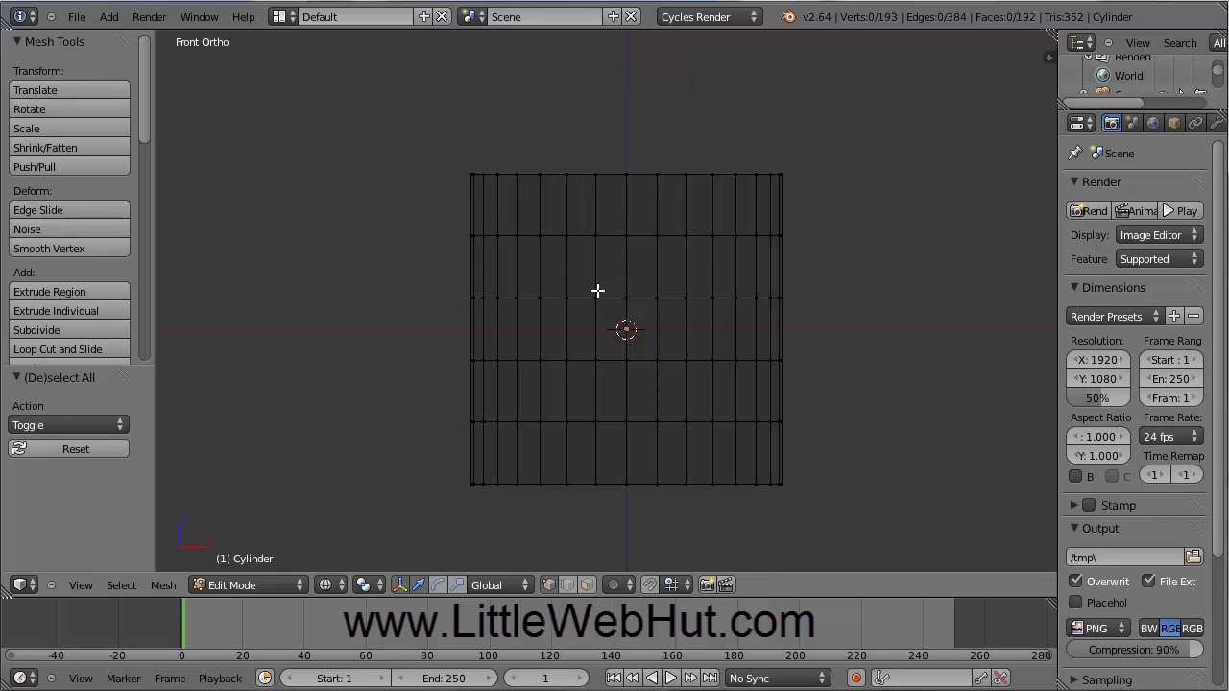
{"action": "key", "text": "a"}
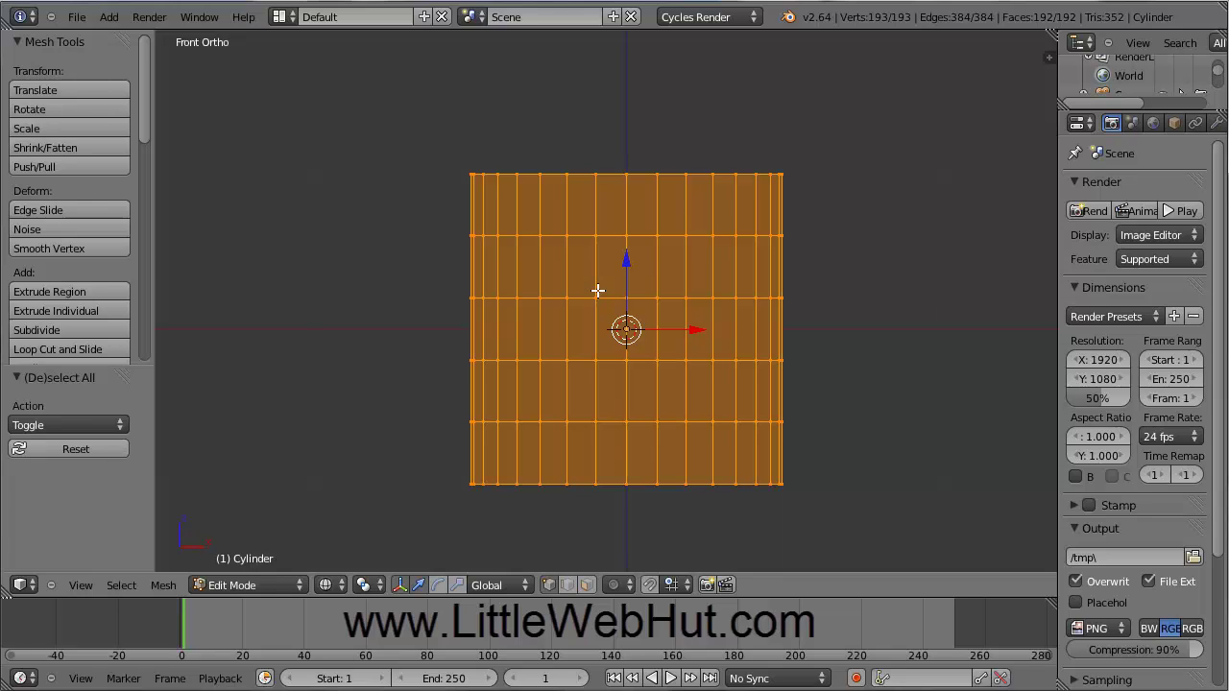
{"action": "key", "text": "a"}
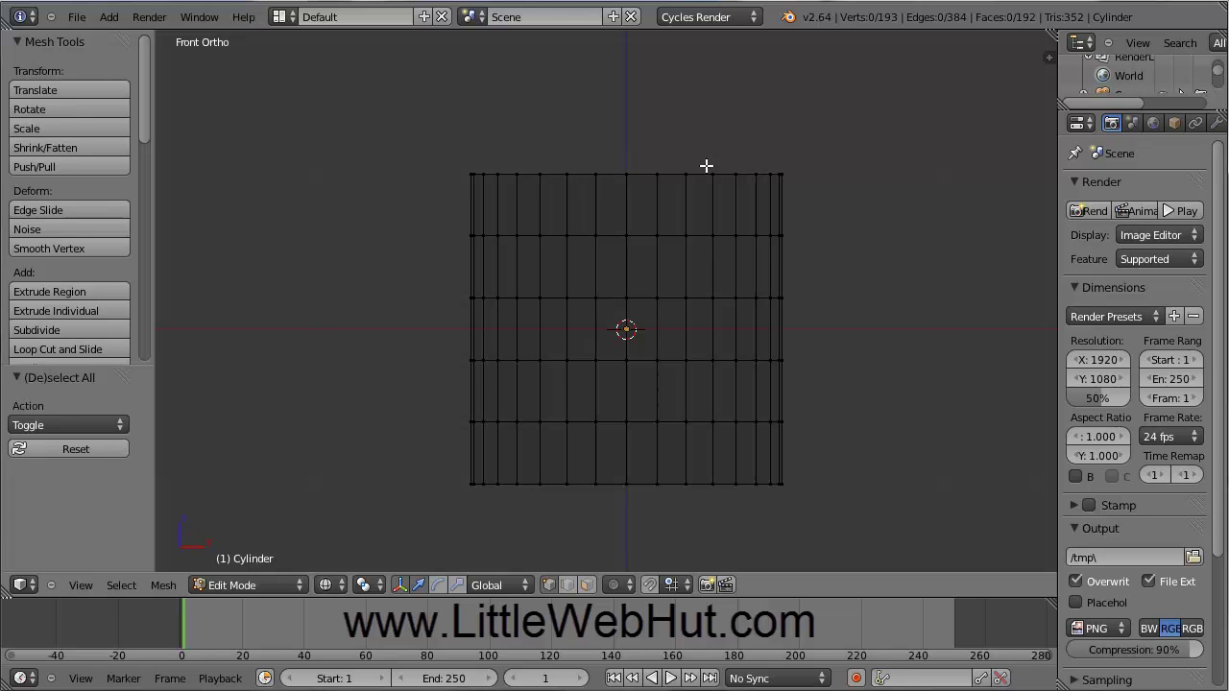
Lower the cylinder's top vertex ring about 0.2 units along Z, scale it by 0.9 and deselect it.
{"action": "key", "text": "b"}
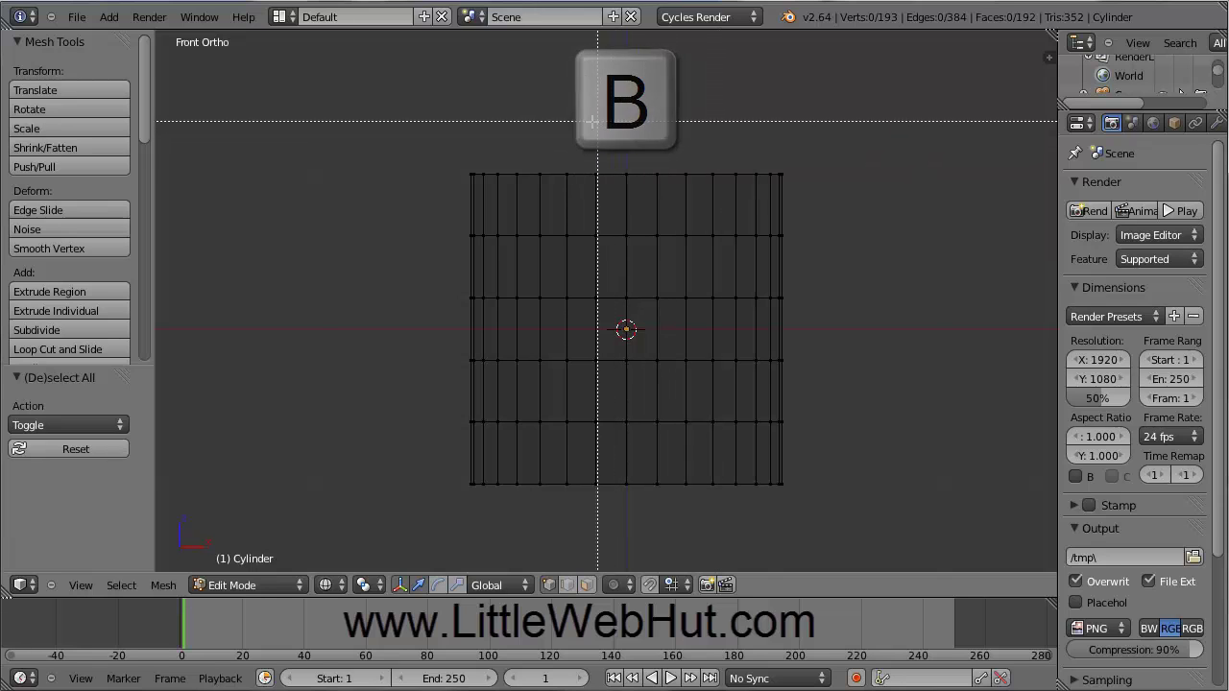
{"action": "left_click_drag", "start_coordinate": [448, 147], "coordinate": [809, 191]}
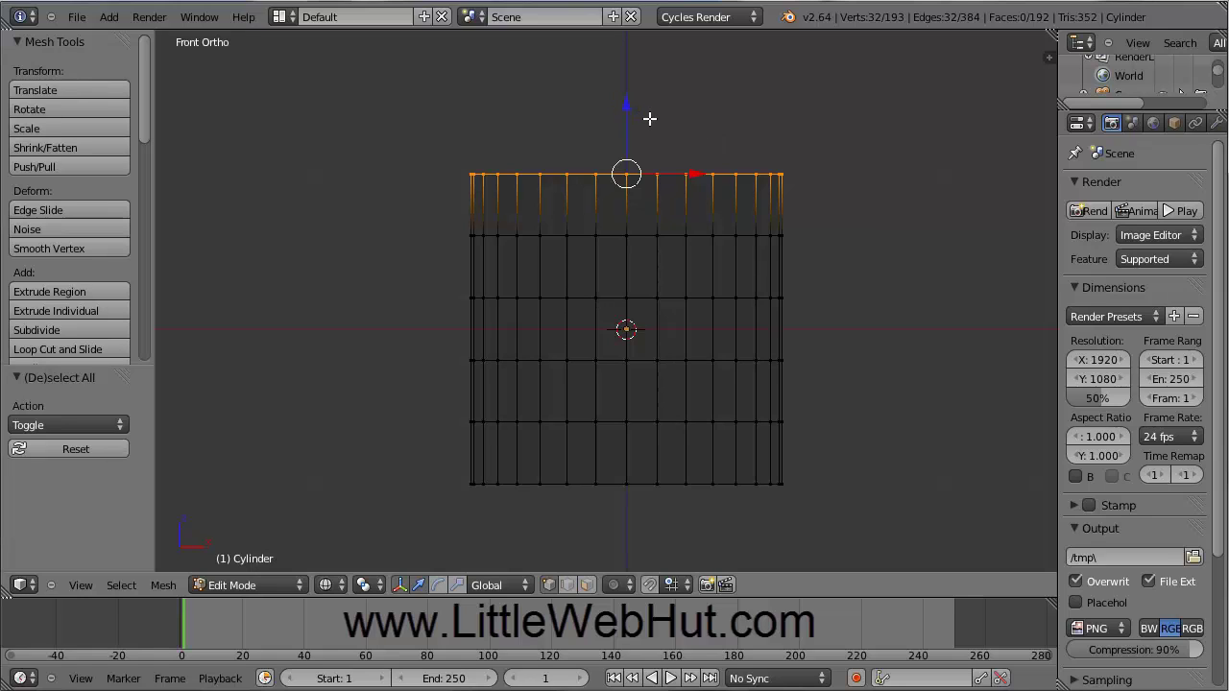
{"action": "left_click_drag", "start_coordinate": [625, 106], "coordinate": [625, 139]}
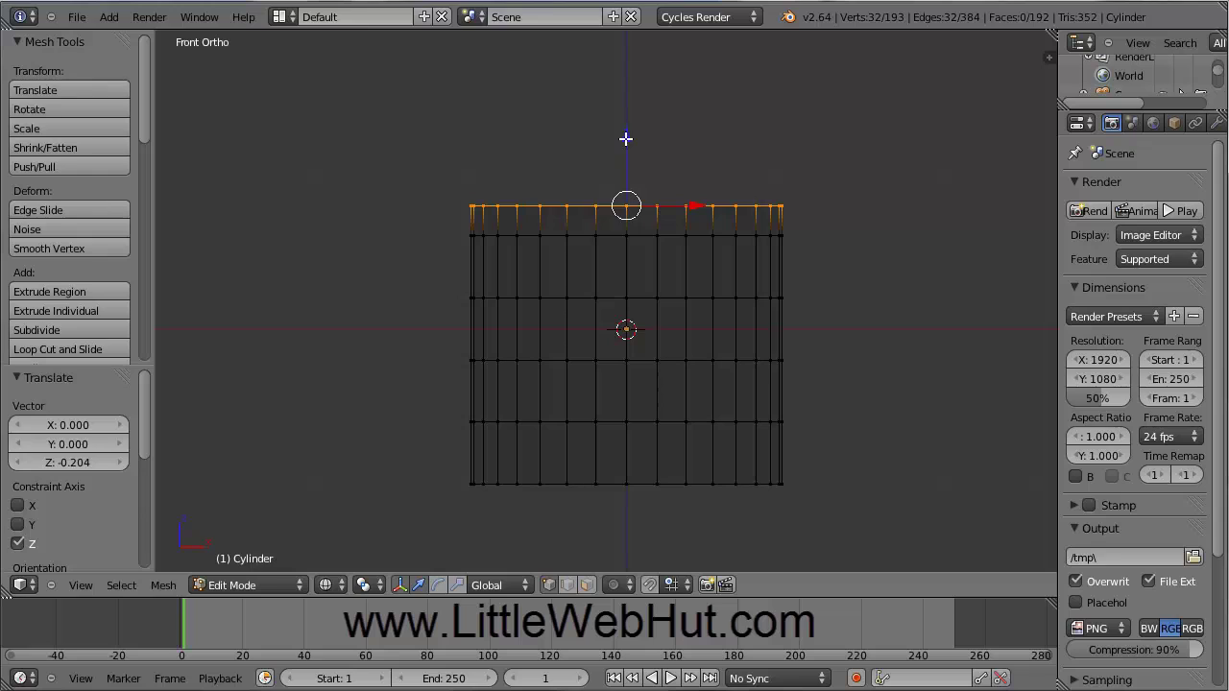
{"action": "key", "text": "s"}
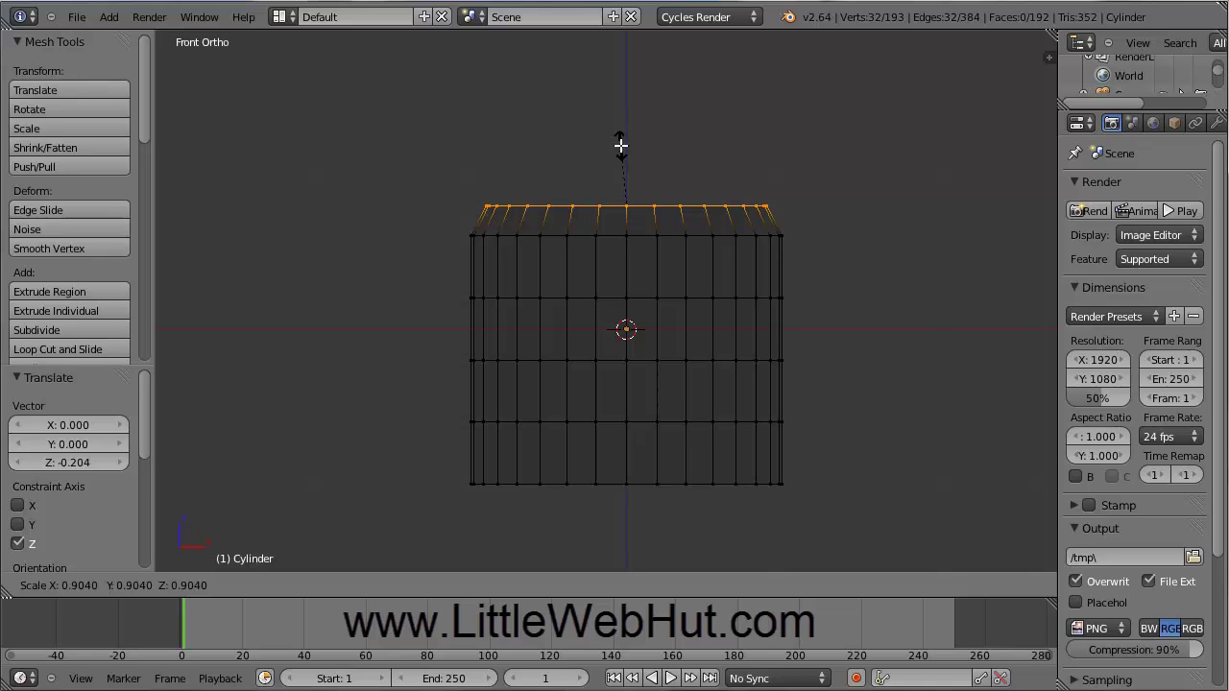
{"action": "type", "text": "0.9"}
{"action": "key", "text": "Return"}
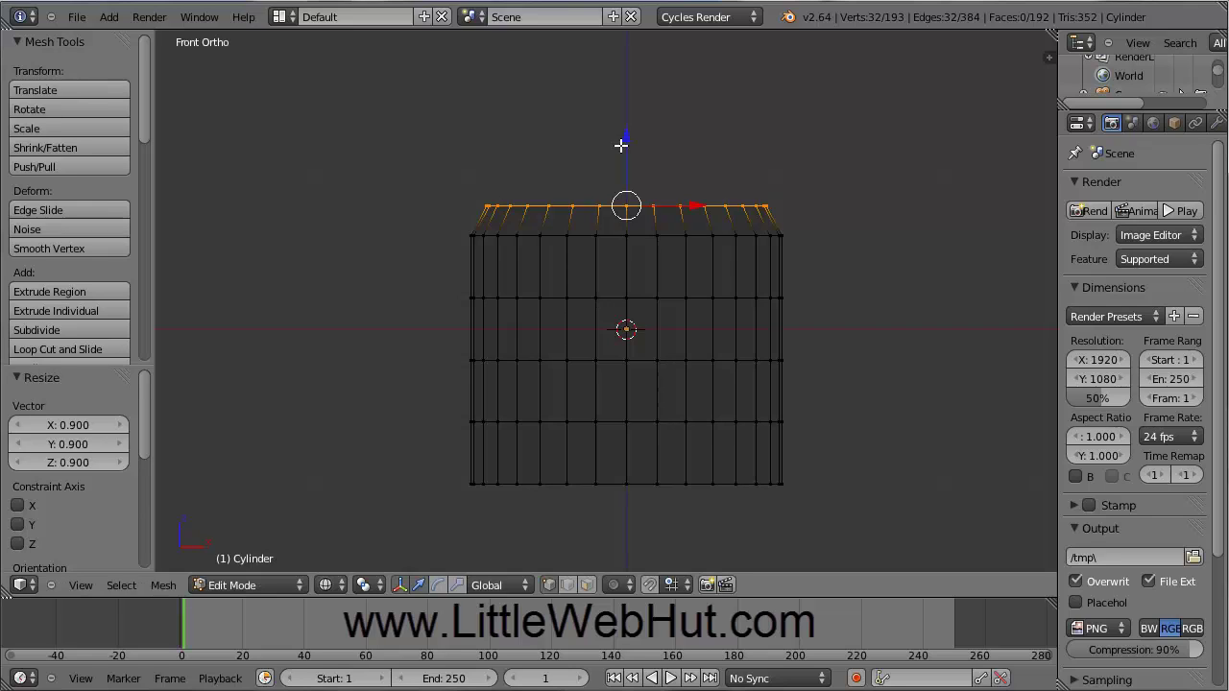
{"action": "key", "text": "a"}
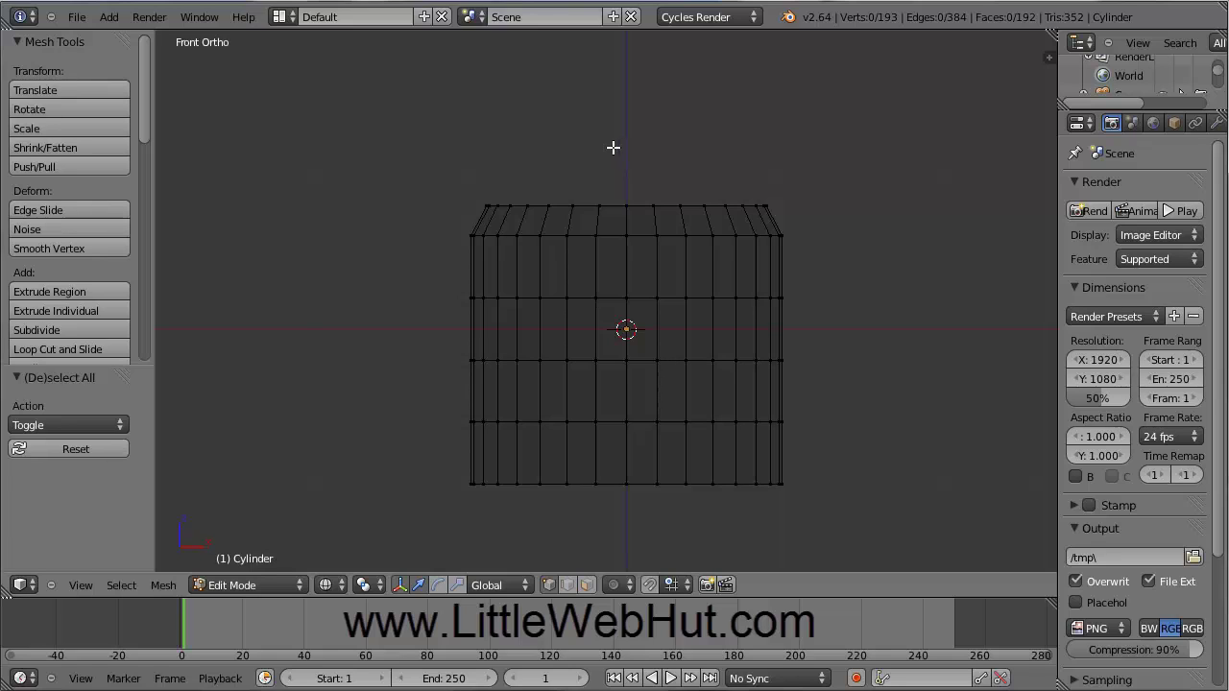
Scale the two middle edge loops of the cylinder wall by 1.05 and deselect them.
{"action": "key", "text": "b"}
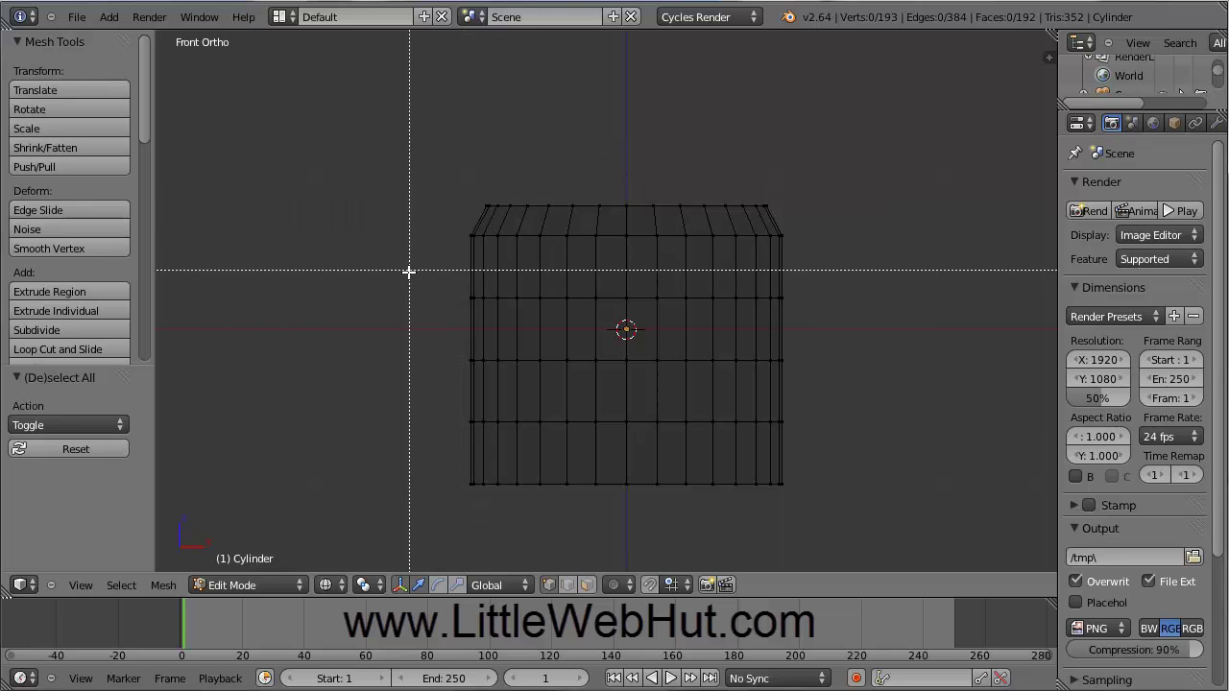
{"action": "left_click_drag", "start_coordinate": [408, 274], "coordinate": [825, 379]}
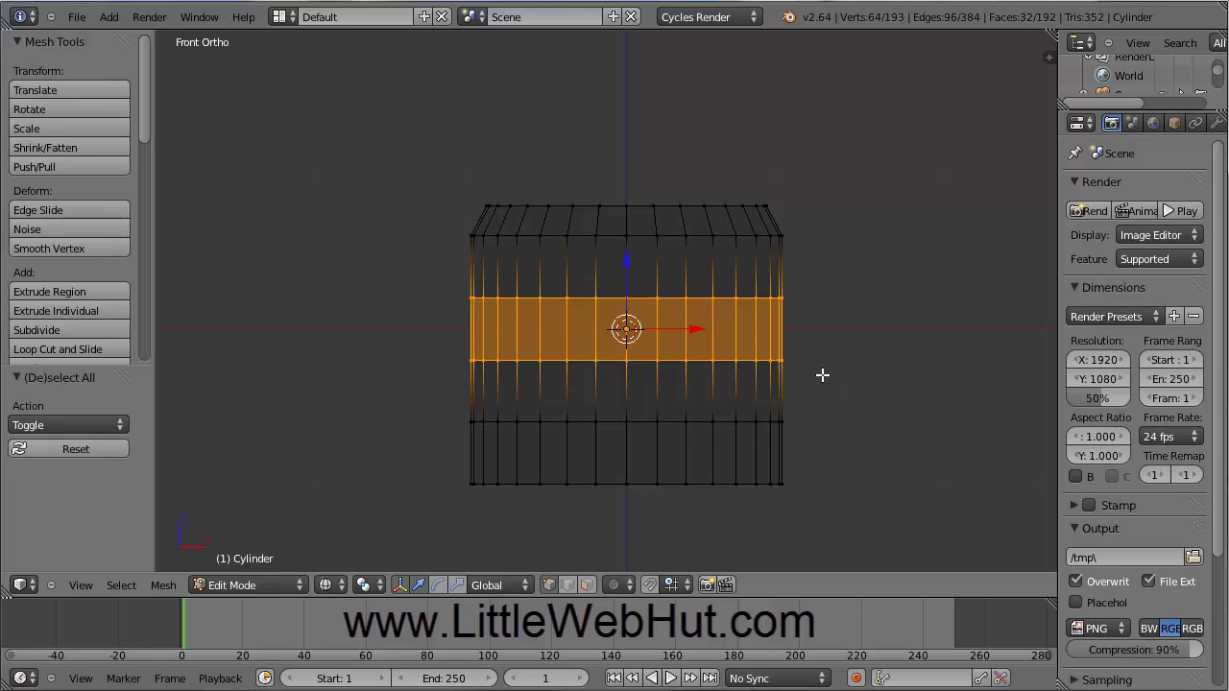
{"action": "key", "text": "s"}
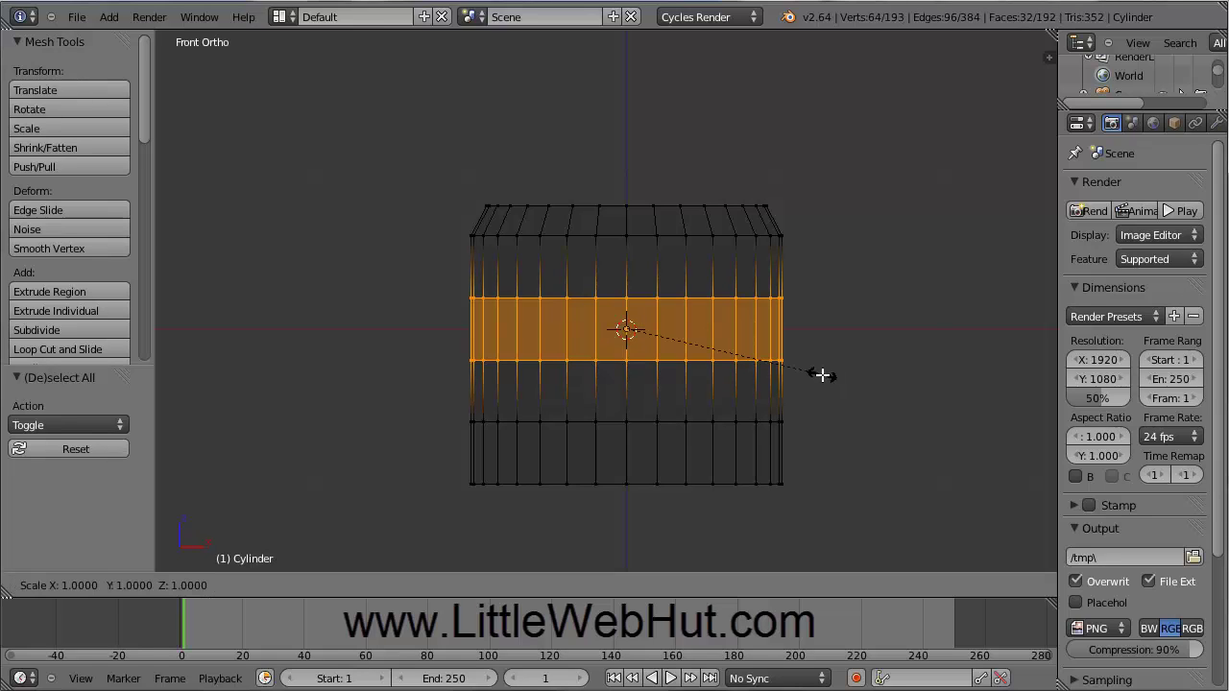
{"action": "type", "text": "1.05"}
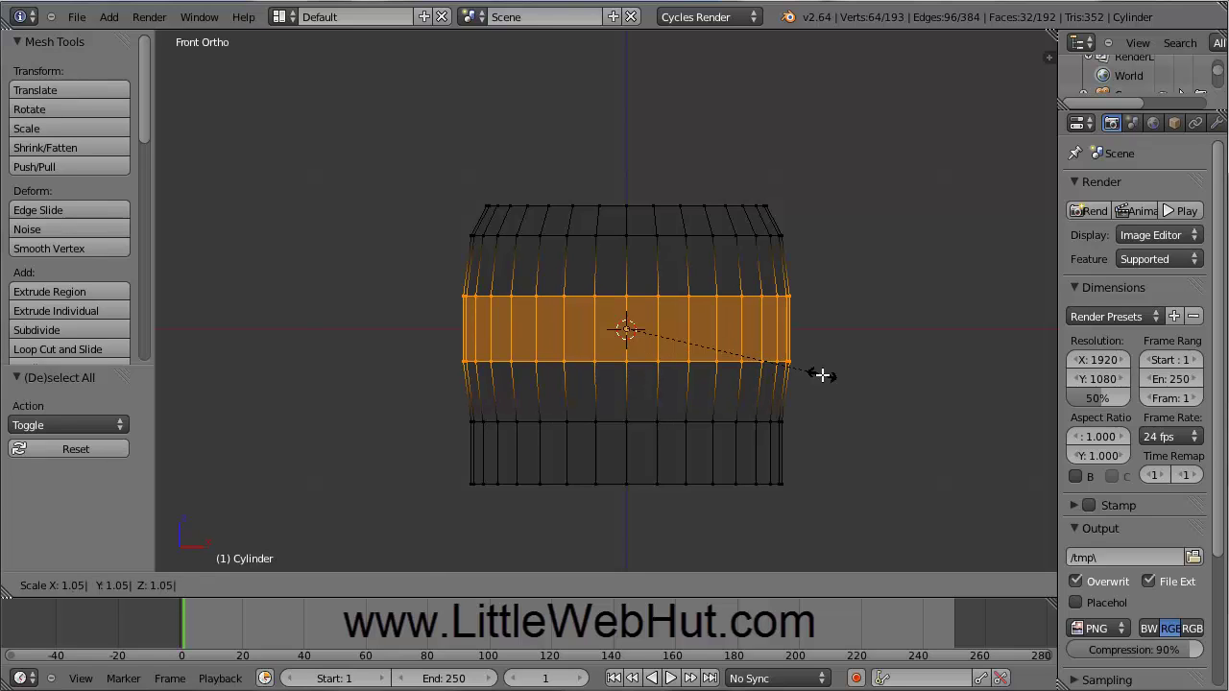
{"action": "key", "text": "Return"}
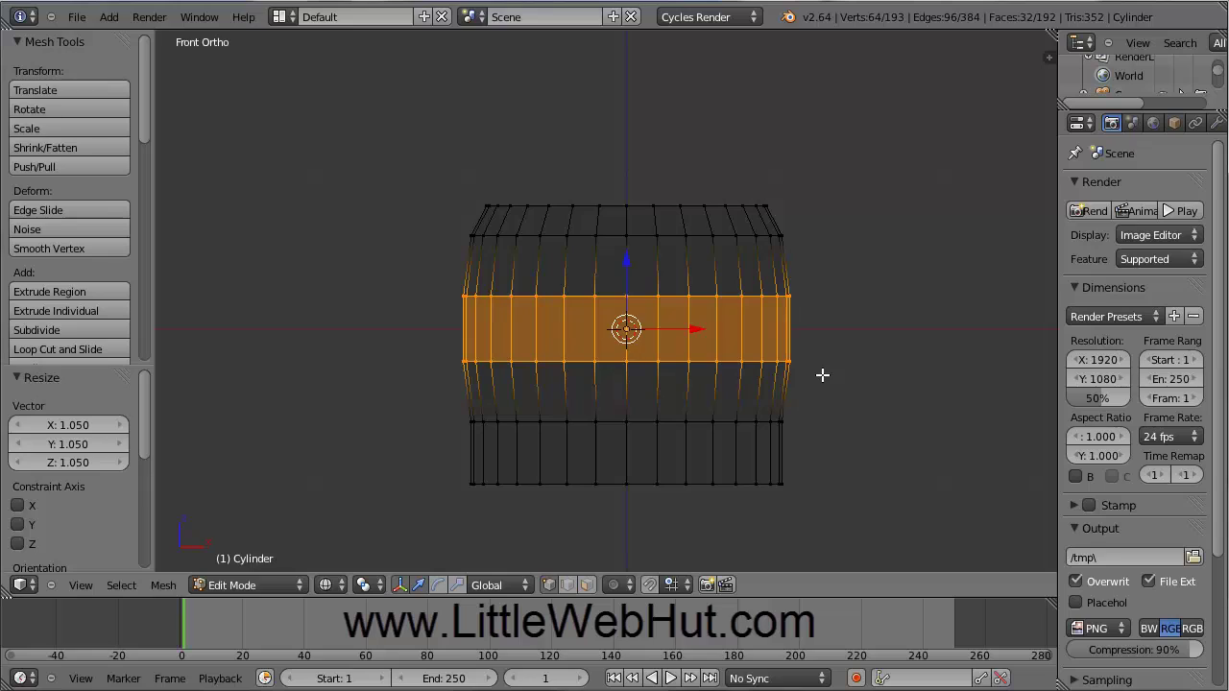
{"action": "key", "text": "a"}
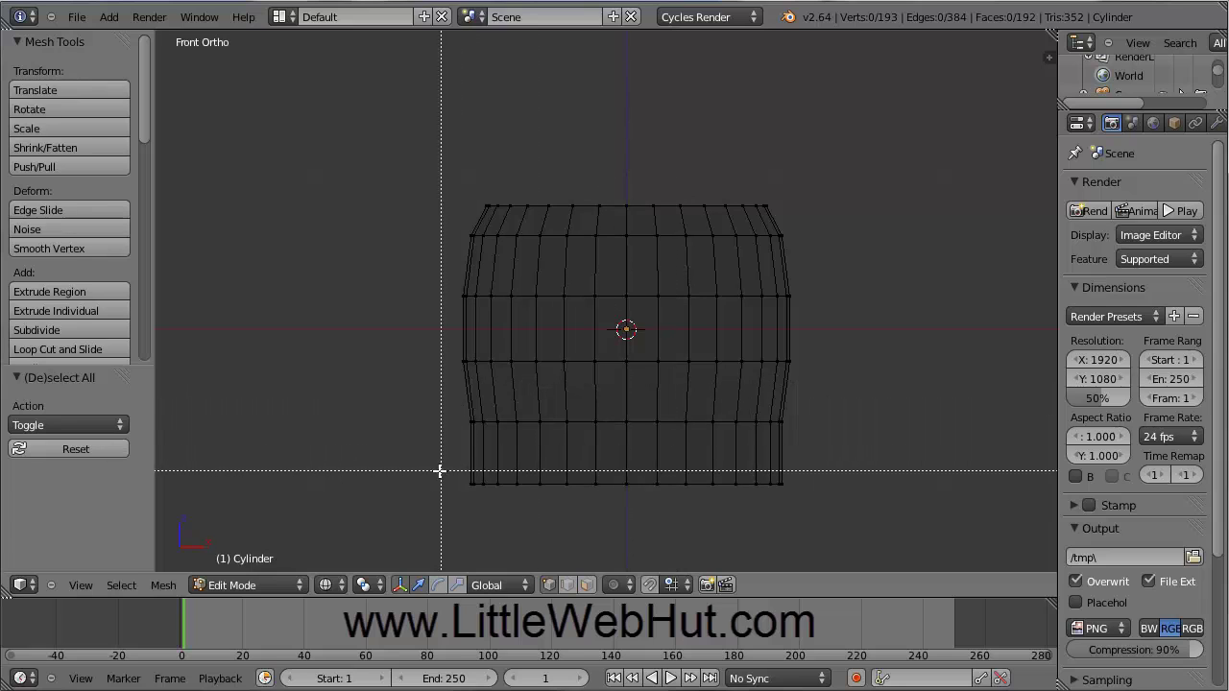
Scale the cylinder's bottom ring and cap vertices by 0.8 and deselect them.
{"action": "left_click_drag", "start_coordinate": [420, 469], "coordinate": [816, 516]}
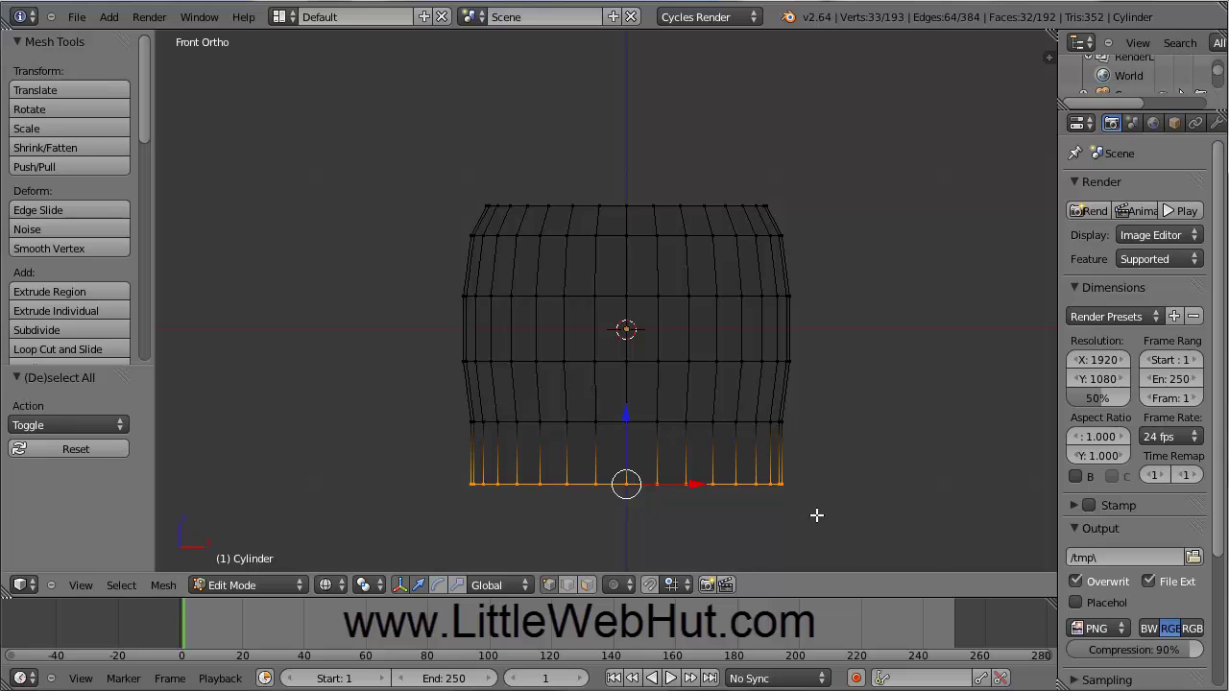
{"action": "key", "text": "s"}
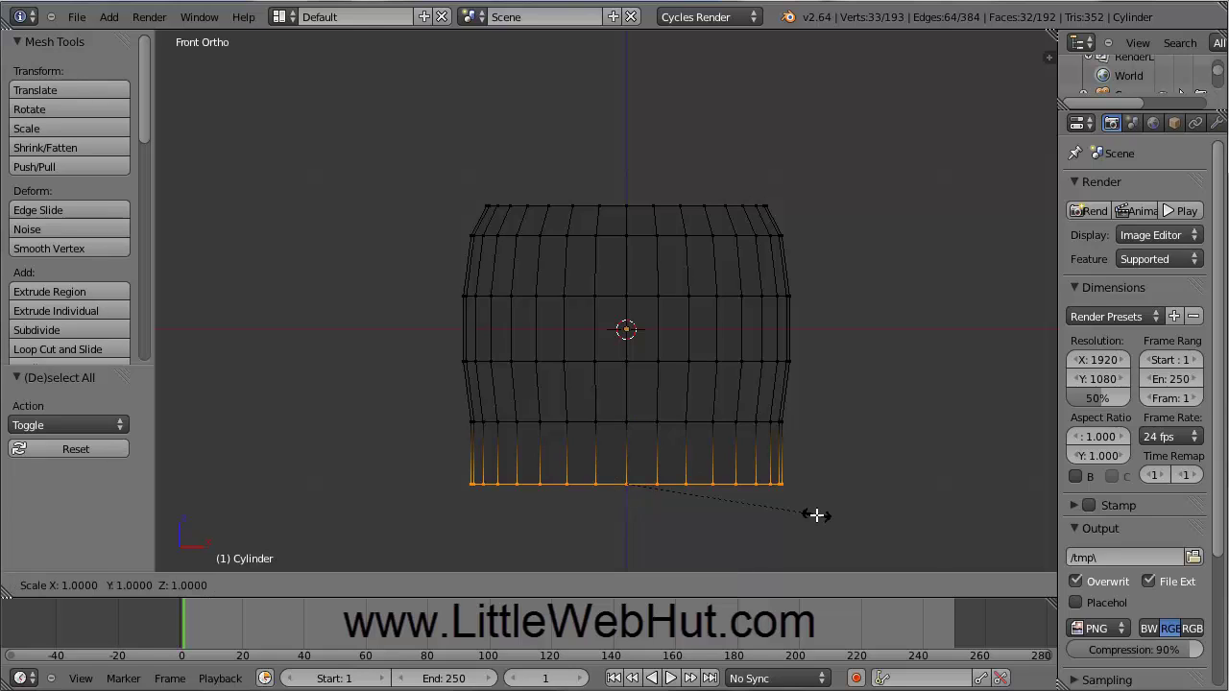
{"action": "key", "text": "0"}
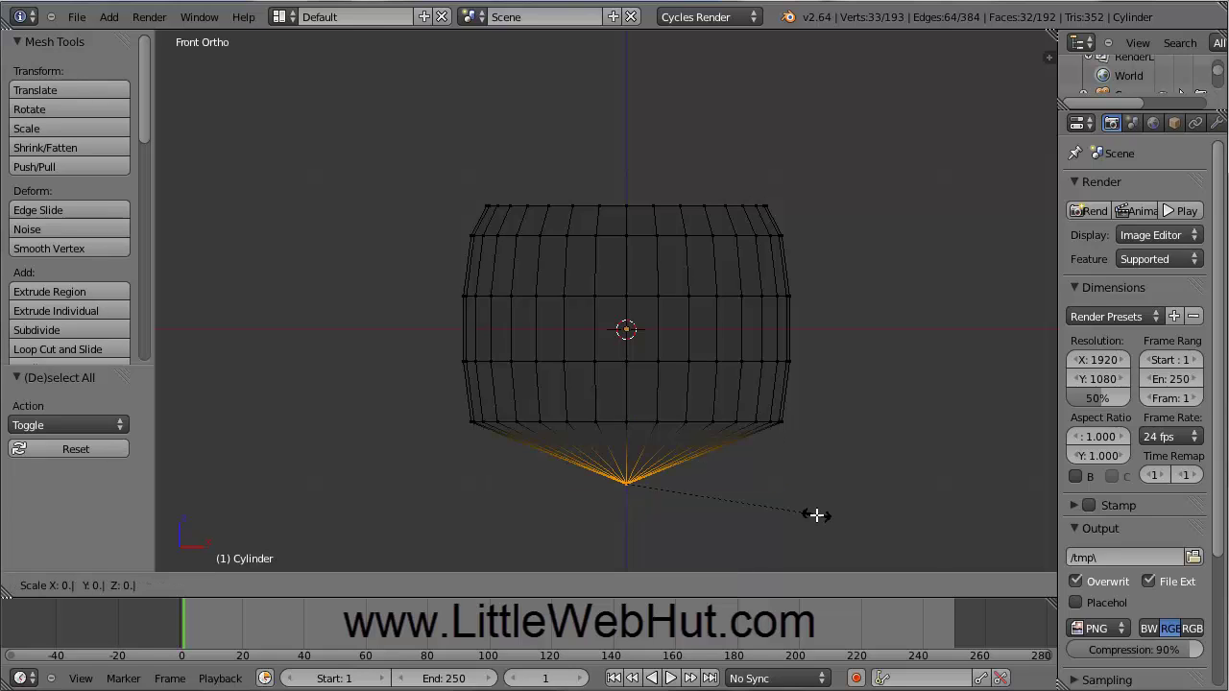
{"action": "key", "text": "8"}
{"action": "key", "text": "Return"}
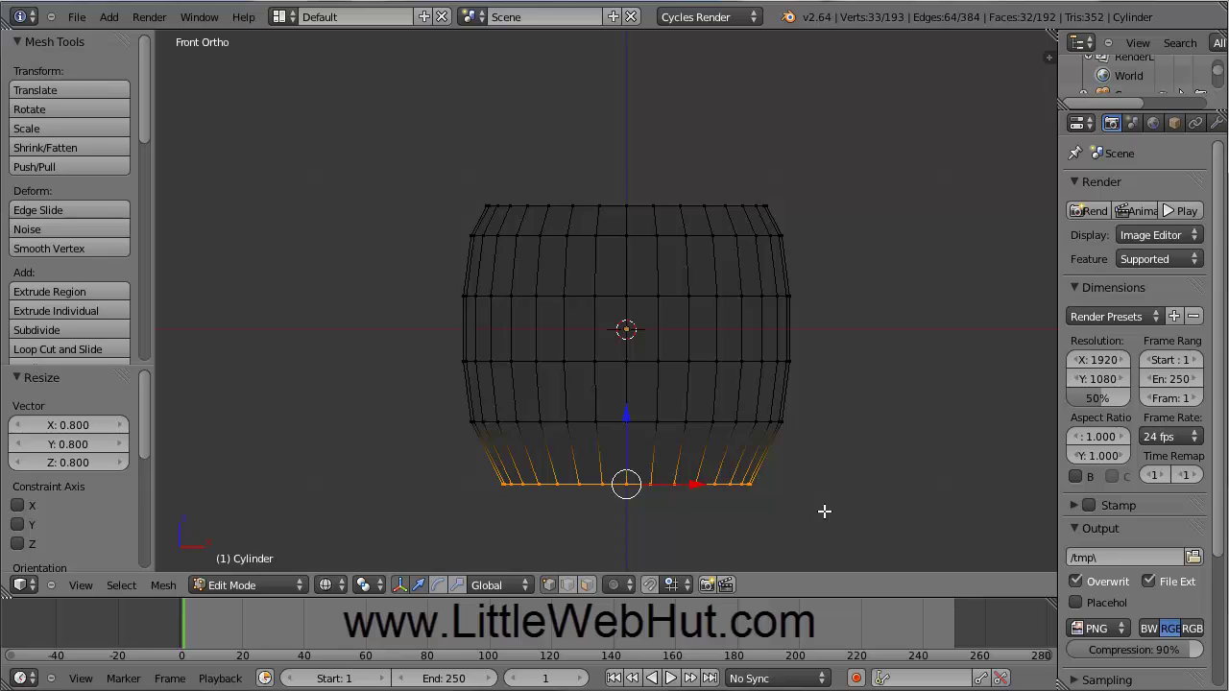
{"action": "key", "text": "a"}
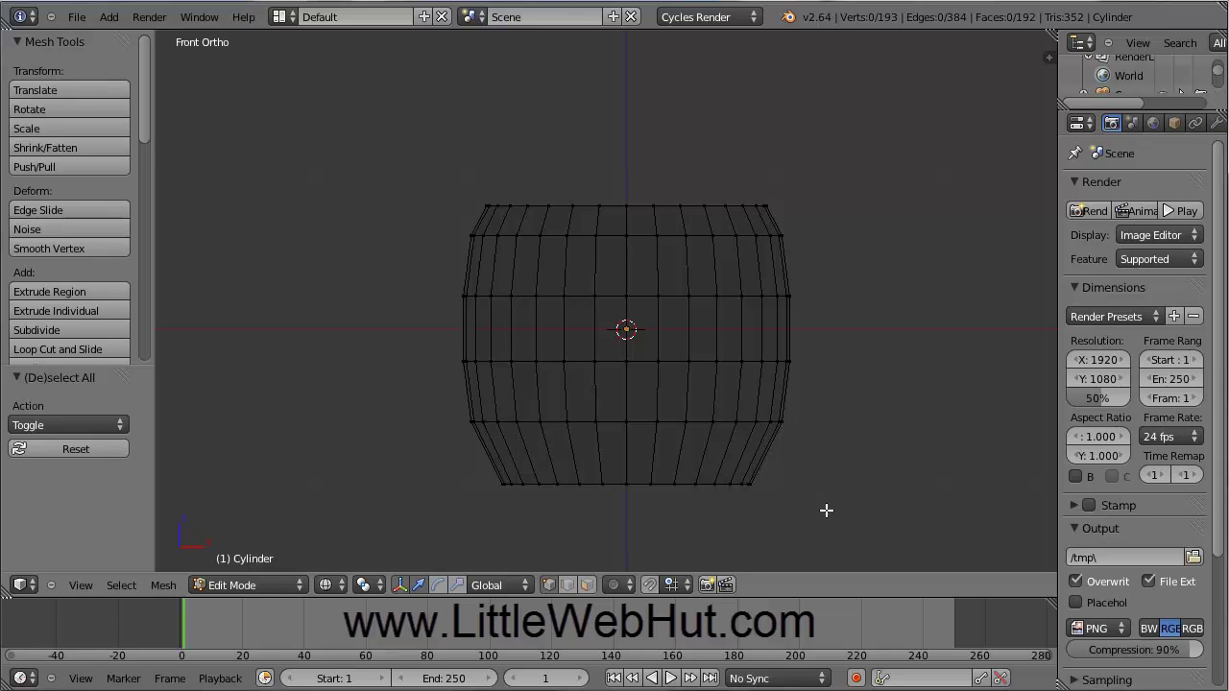
Return the cylinder to Object Mode and display it with Solid viewport shading.
{"action": "left_click", "coordinate": [299, 586]}
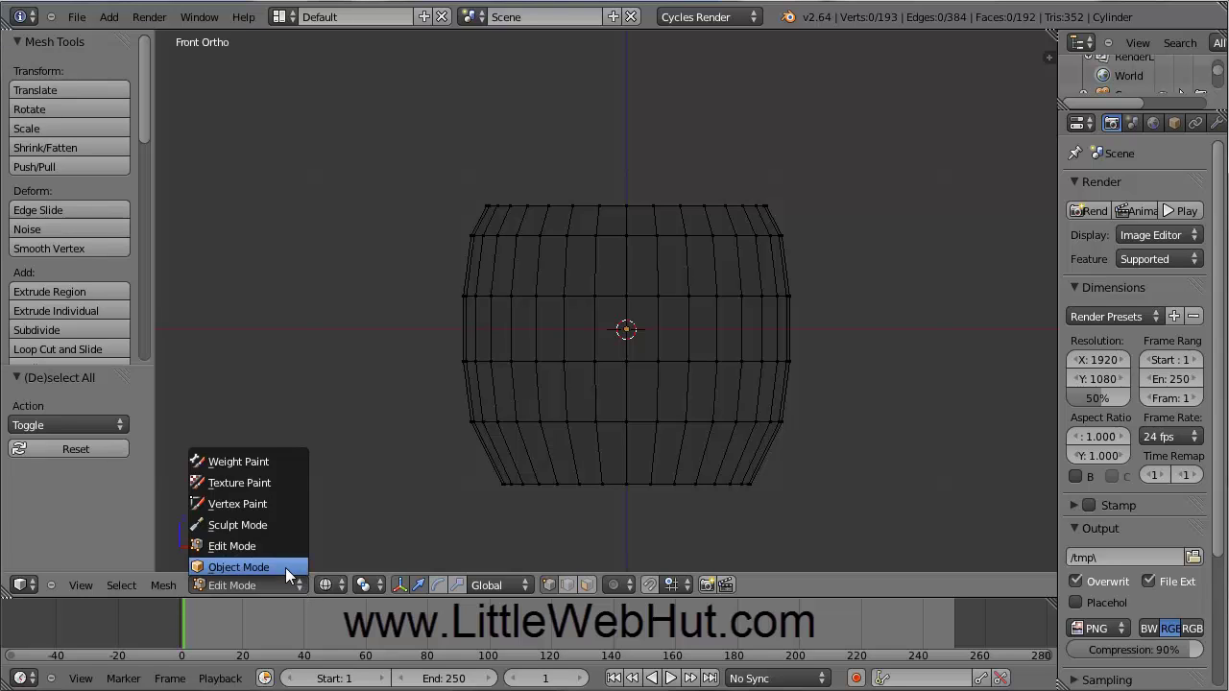
{"action": "left_click", "coordinate": [273, 567]}
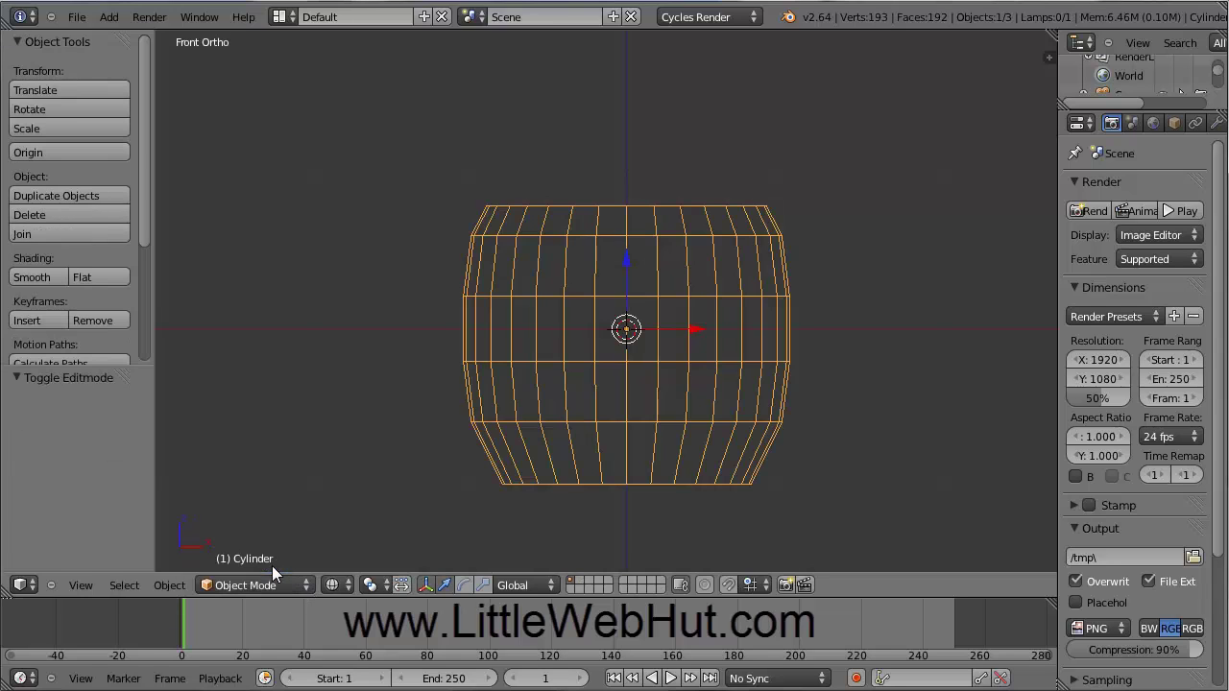
{"action": "left_click", "coordinate": [338, 585]}
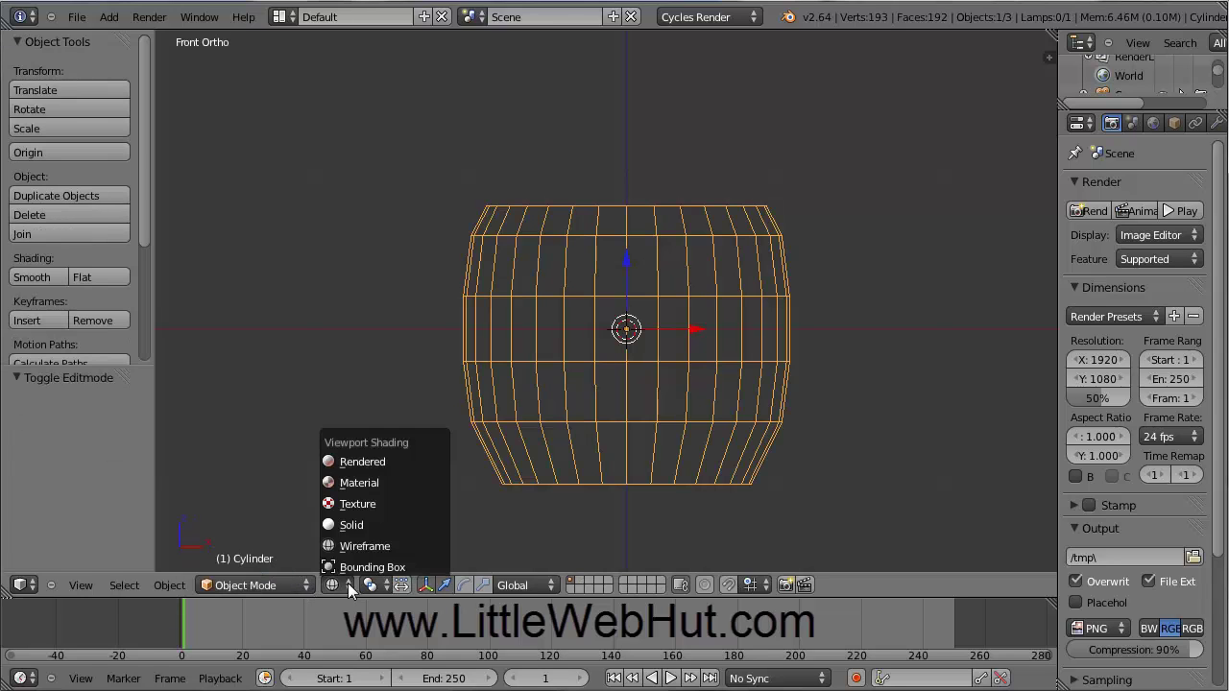
{"action": "left_click", "coordinate": [357, 523]}
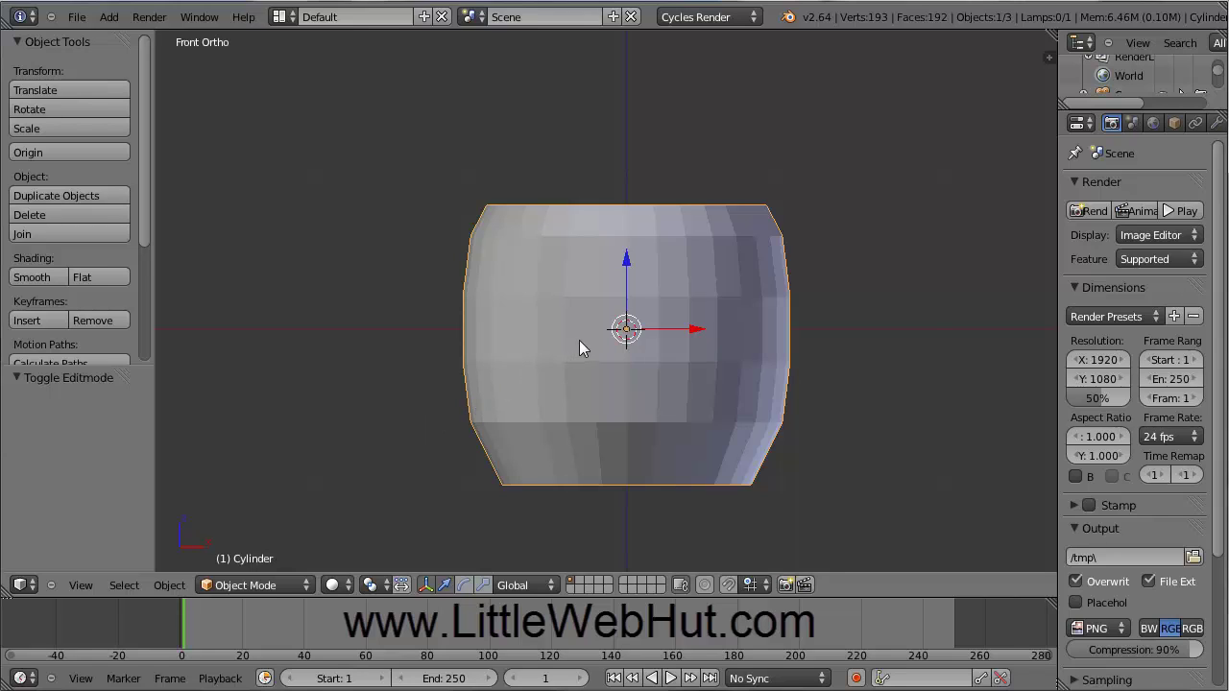
Place the 3D cursor beside the cup on the X axis, about X 3.2, and add a Path curve there.
{"action": "middle_click_drag", "start_coordinate": [581, 336], "coordinate": [283, 312], "text": "shift"}
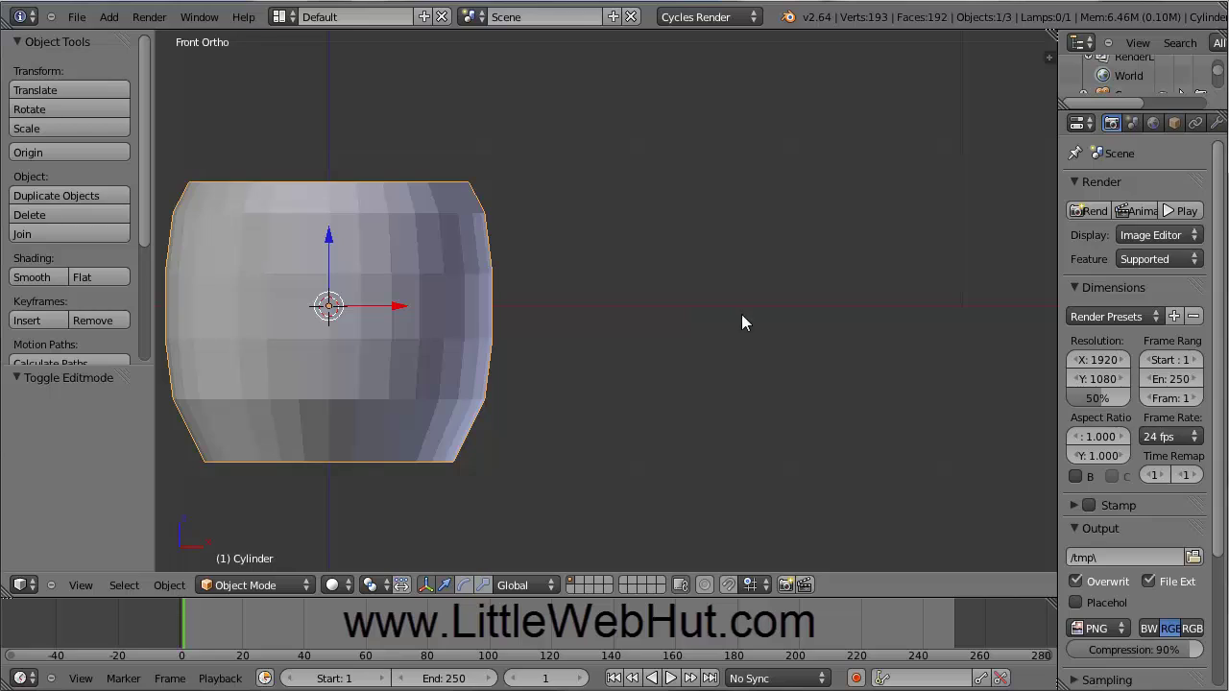
{"action": "left_click", "coordinate": [828, 305]}
{"action": "left_click", "coordinate": [109, 21]}
{"action": "mouse_move", "coordinate": [120, 56]}
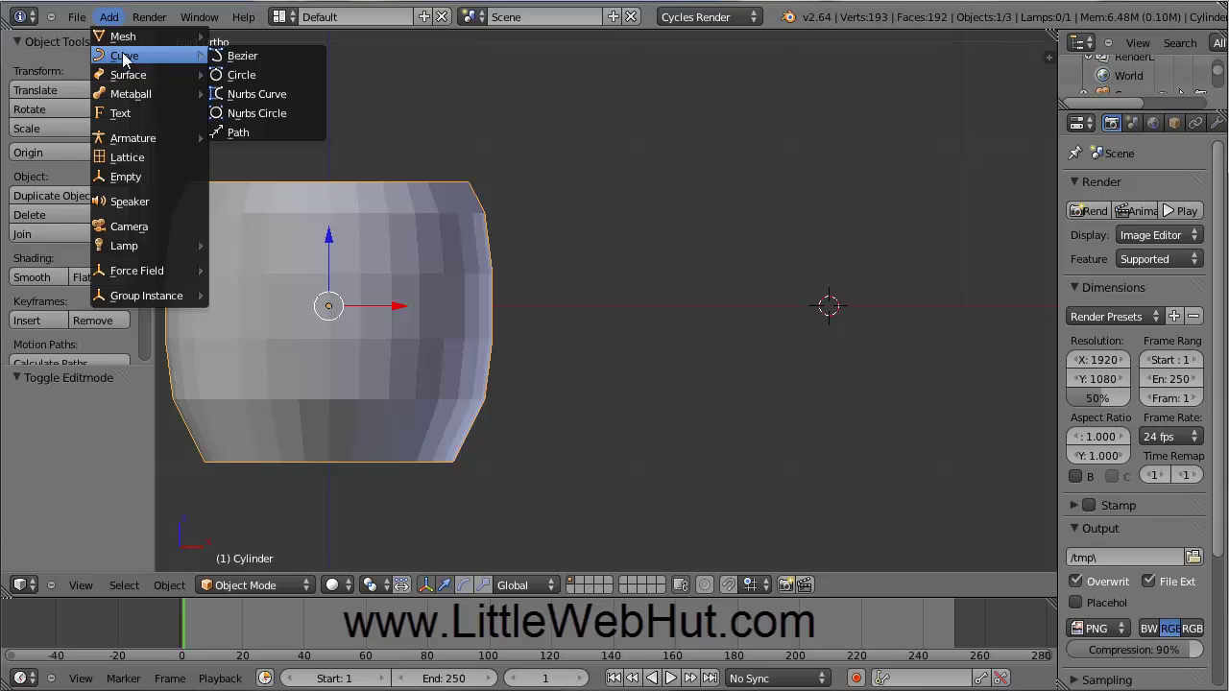
{"action": "left_click", "coordinate": [253, 134]}
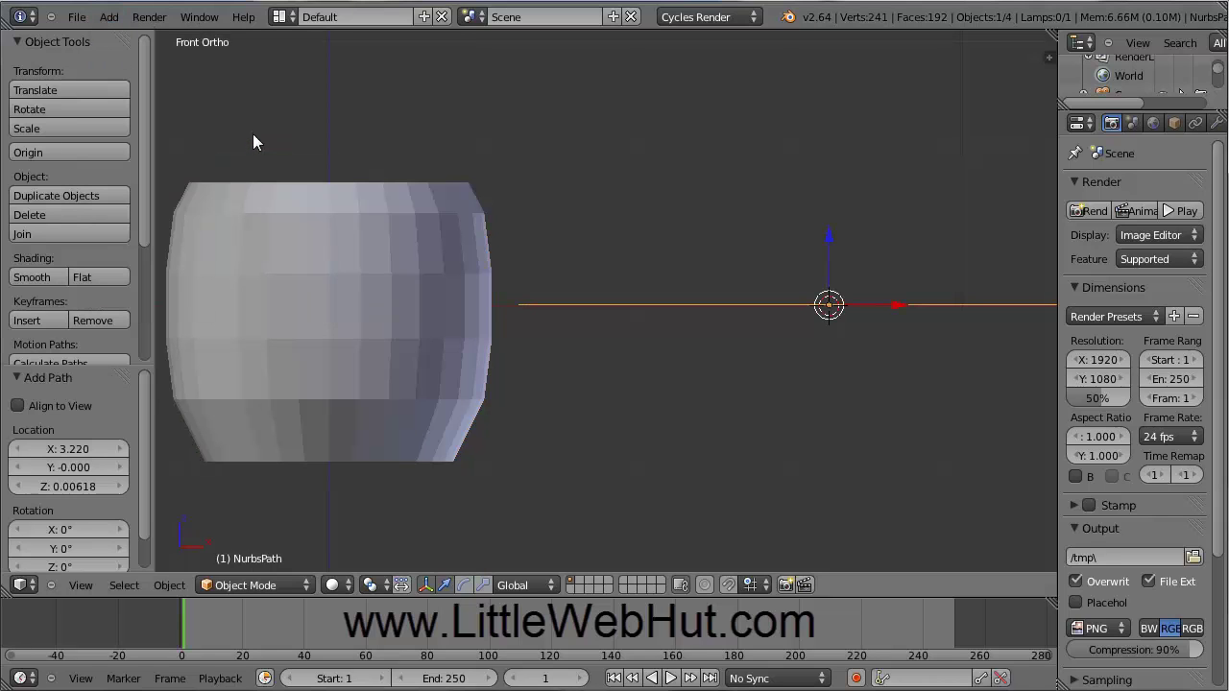
Put the path into Edit Mode and raise its control point nearest the cup, shifting it slightly towards the cup.
{"action": "scroll", "coordinate": [755, 357], "scroll_direction": "down", "scroll_amount": 1}
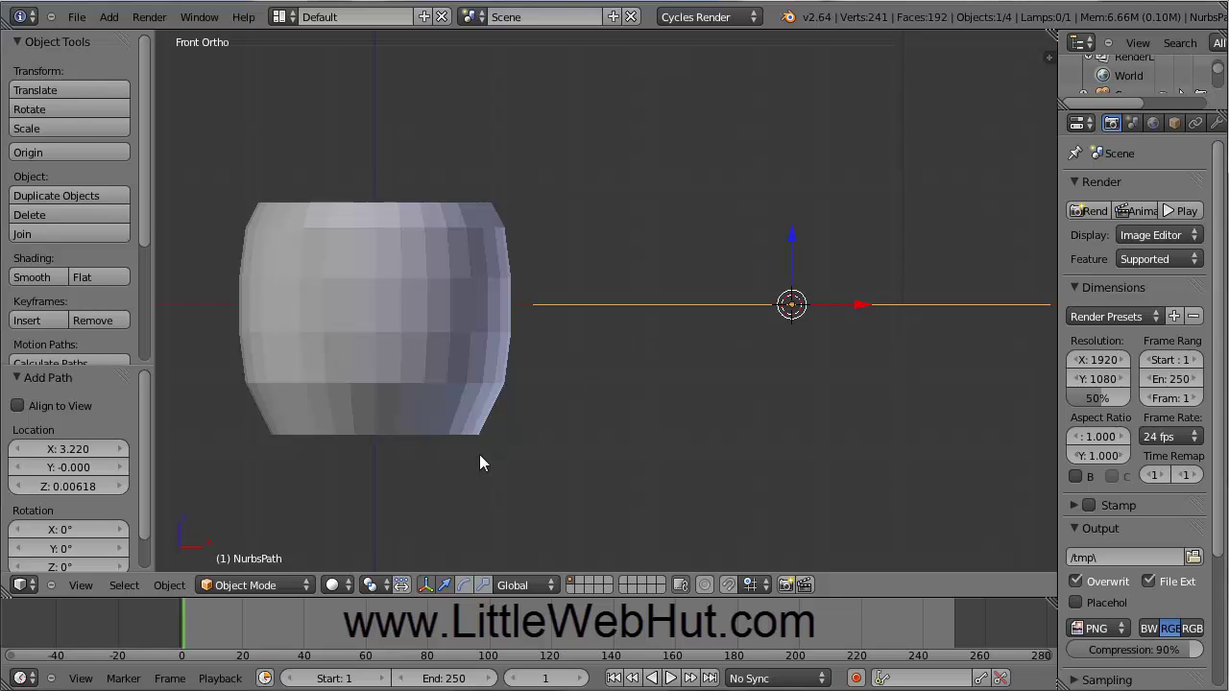
{"action": "left_click", "coordinate": [303, 585]}
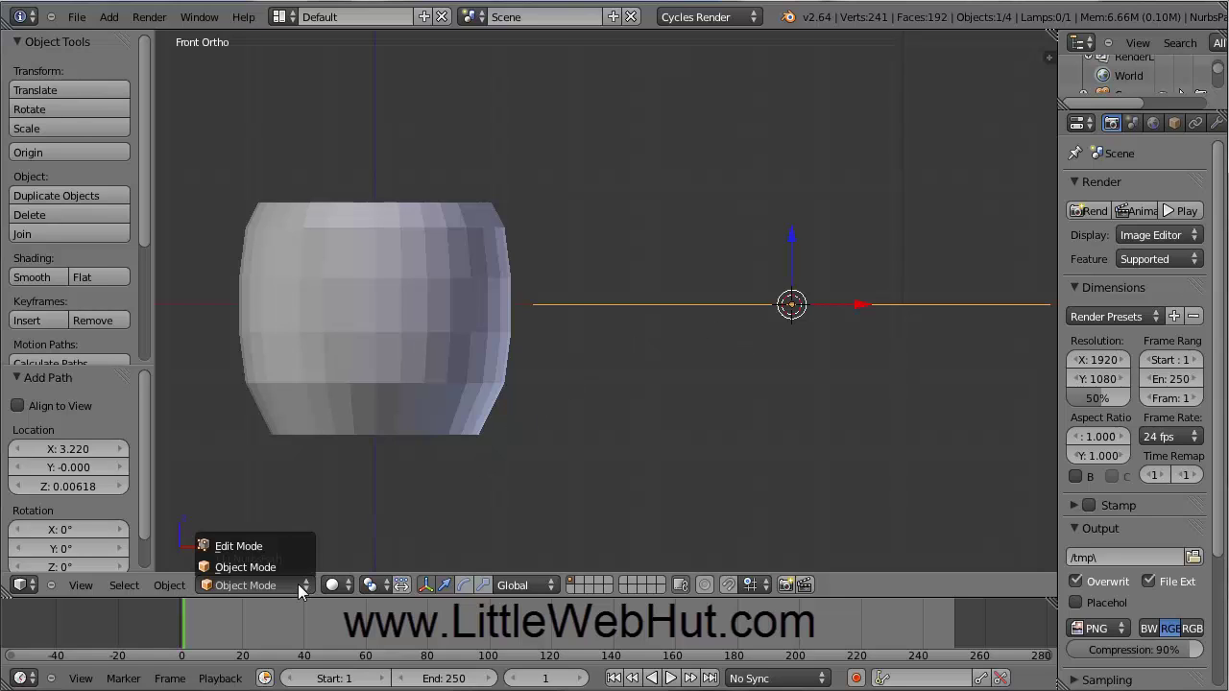
{"action": "left_click", "coordinate": [266, 545]}
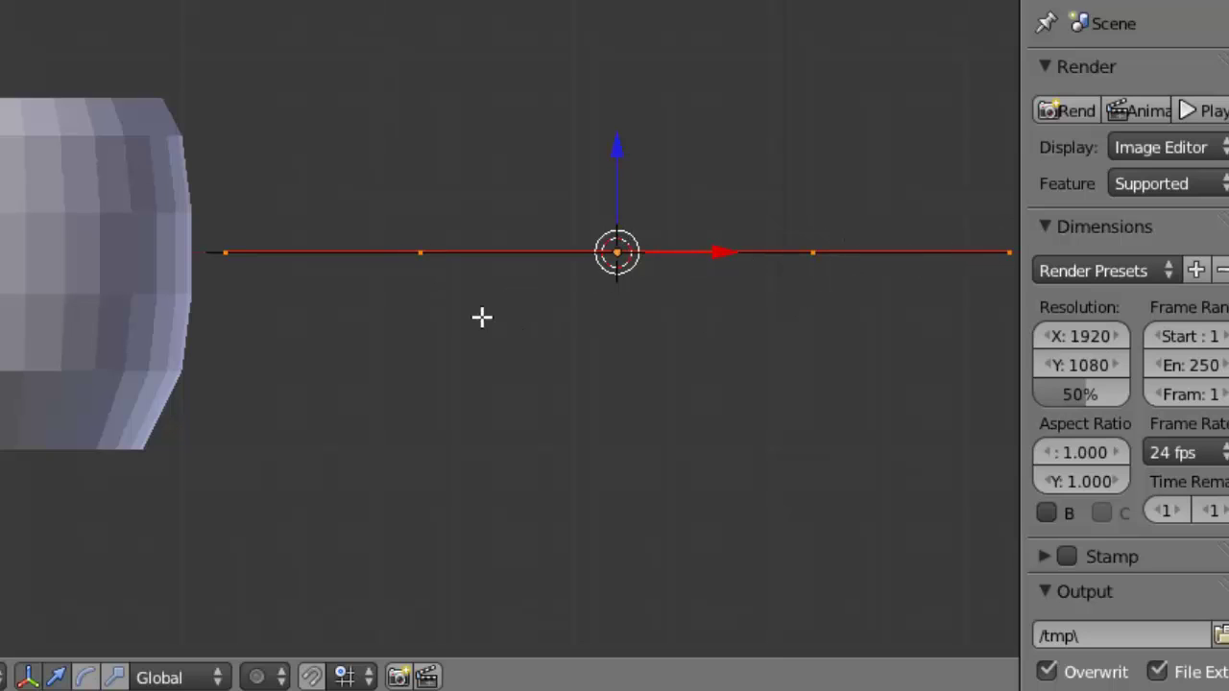
{"action": "right_click", "coordinate": [228, 253]}
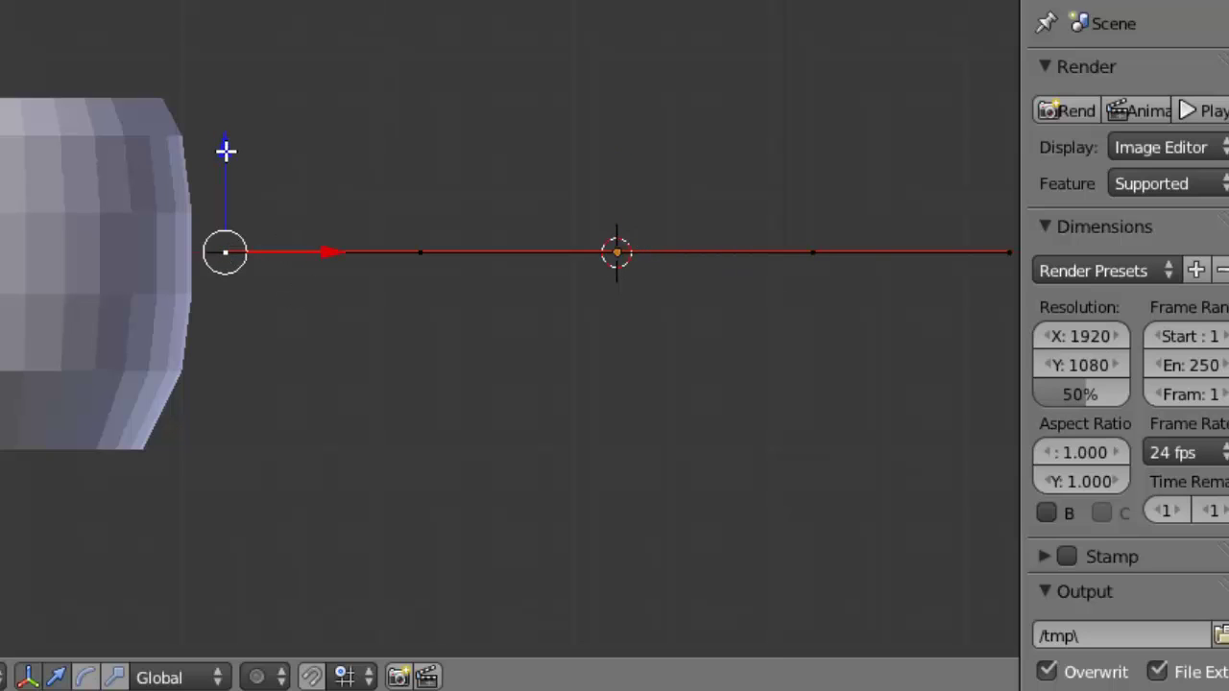
{"action": "left_click_drag", "start_coordinate": [226, 152], "coordinate": [222, 74]}
{"action": "mouse_move", "coordinate": [330, 173]}
{"action": "left_mouse_down"}
{"action": "mouse_move", "coordinate": [406, 172]}
{"action": "mouse_move", "coordinate": [324, 169]}
{"action": "left_mouse_up"}
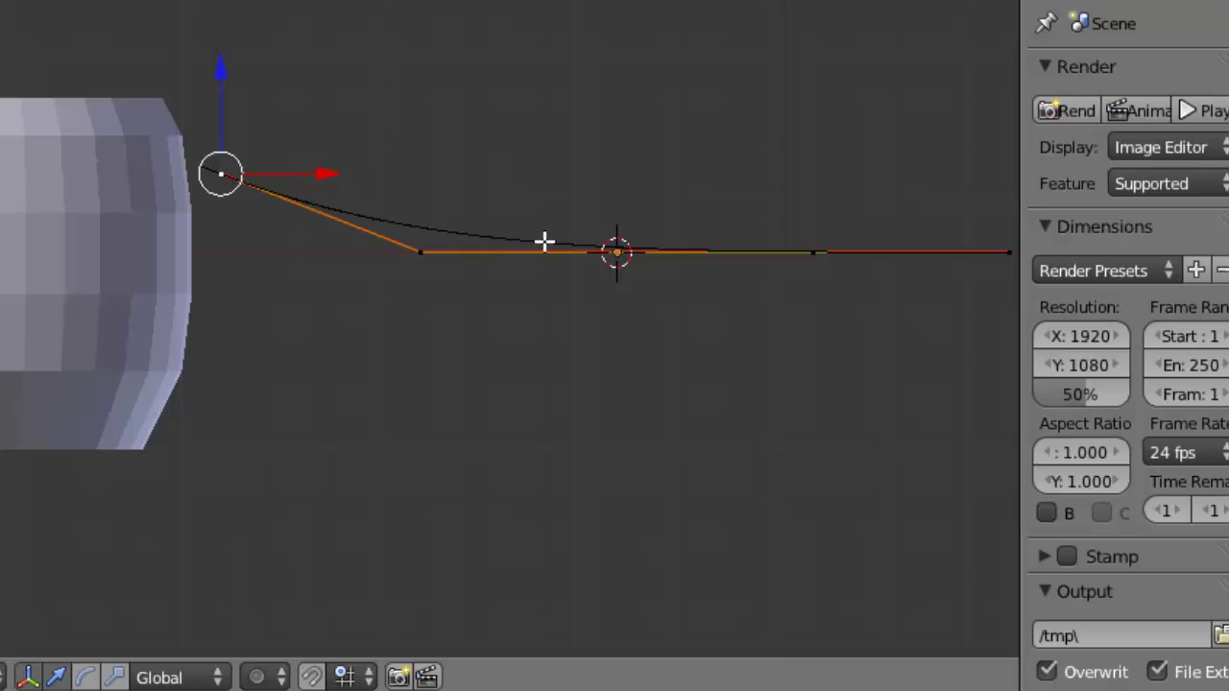
Raise the path's second control point above the first and move it closer to the cup to arch the handle's top.
{"action": "right_click", "coordinate": [418, 253]}
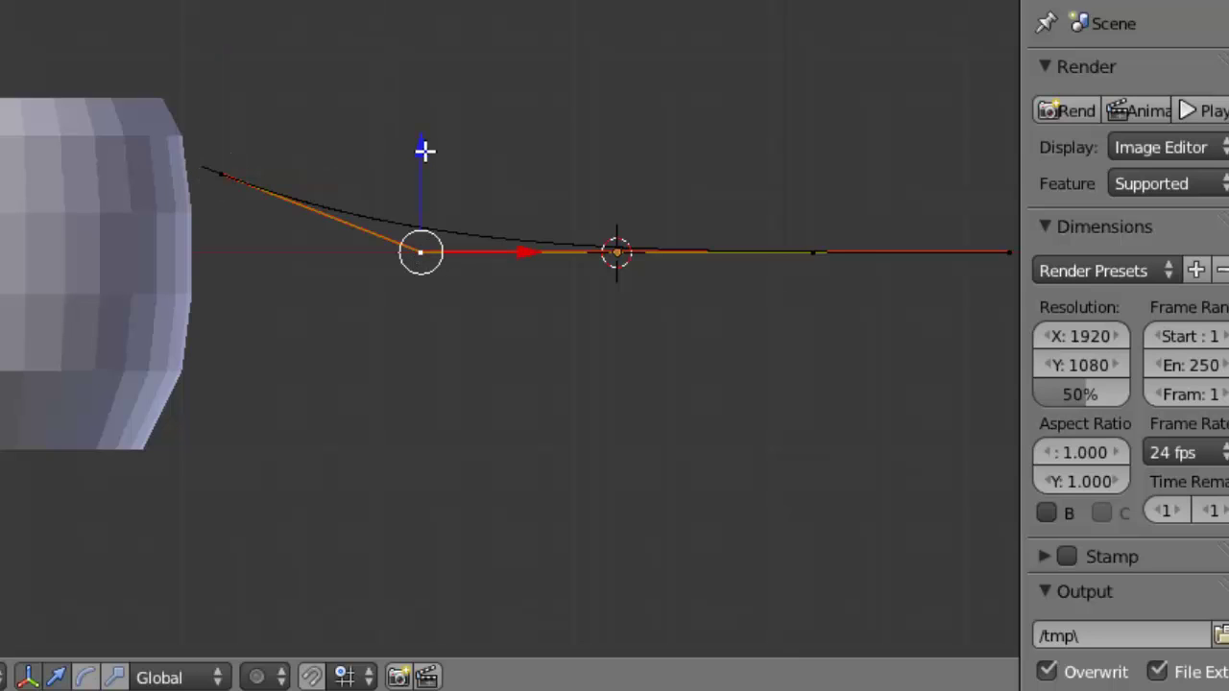
{"action": "left_click_drag", "start_coordinate": [423, 150], "coordinate": [409, 17]}
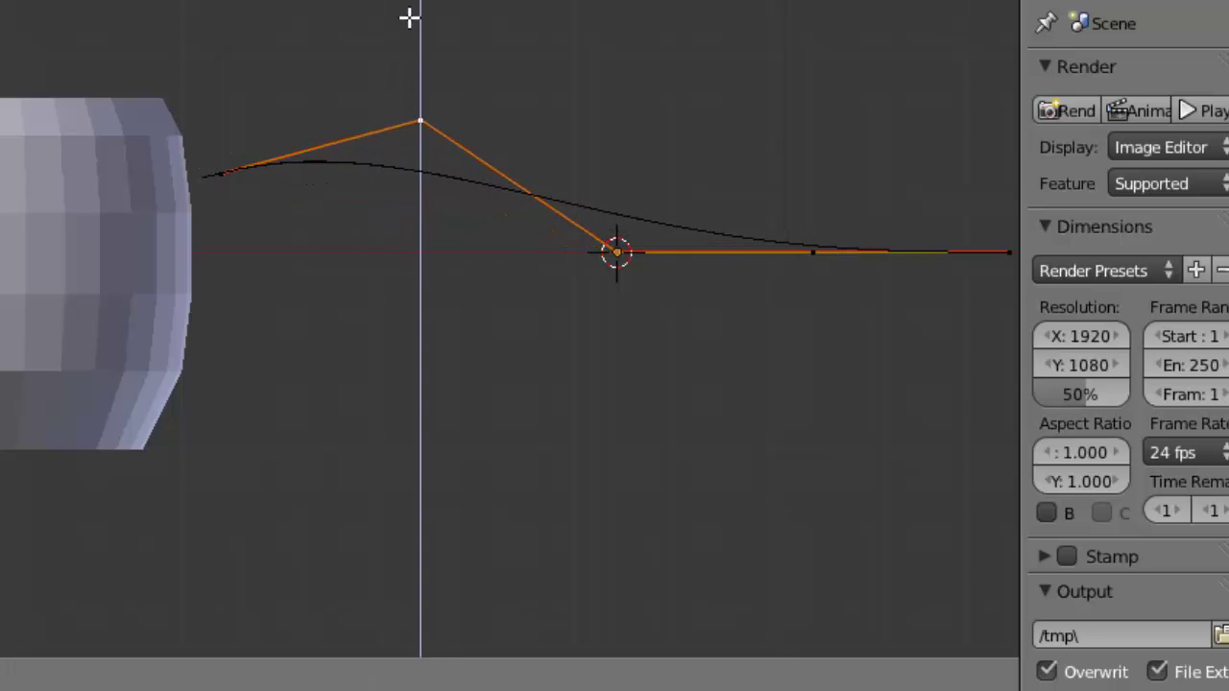
{"action": "left_click_drag", "start_coordinate": [533, 117], "coordinate": [445, 117]}
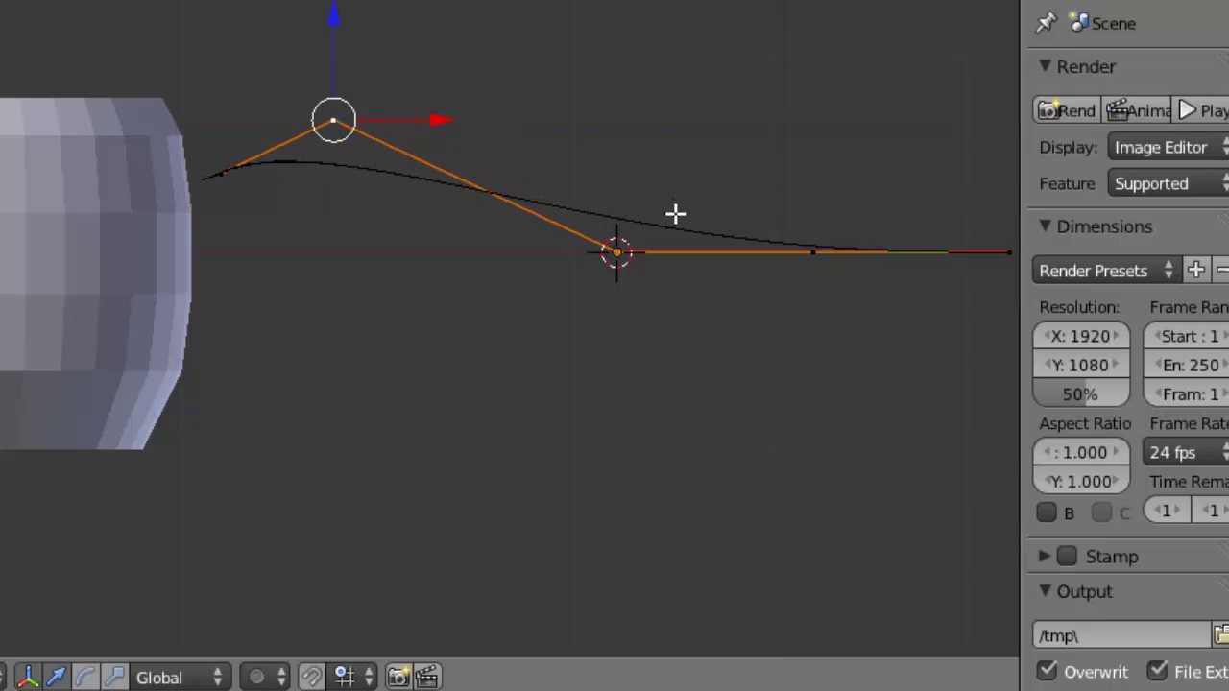
Lower the path's far end point and move it along X back beside the cup, below the first control point.
{"action": "right_click", "coordinate": [1008, 252]}
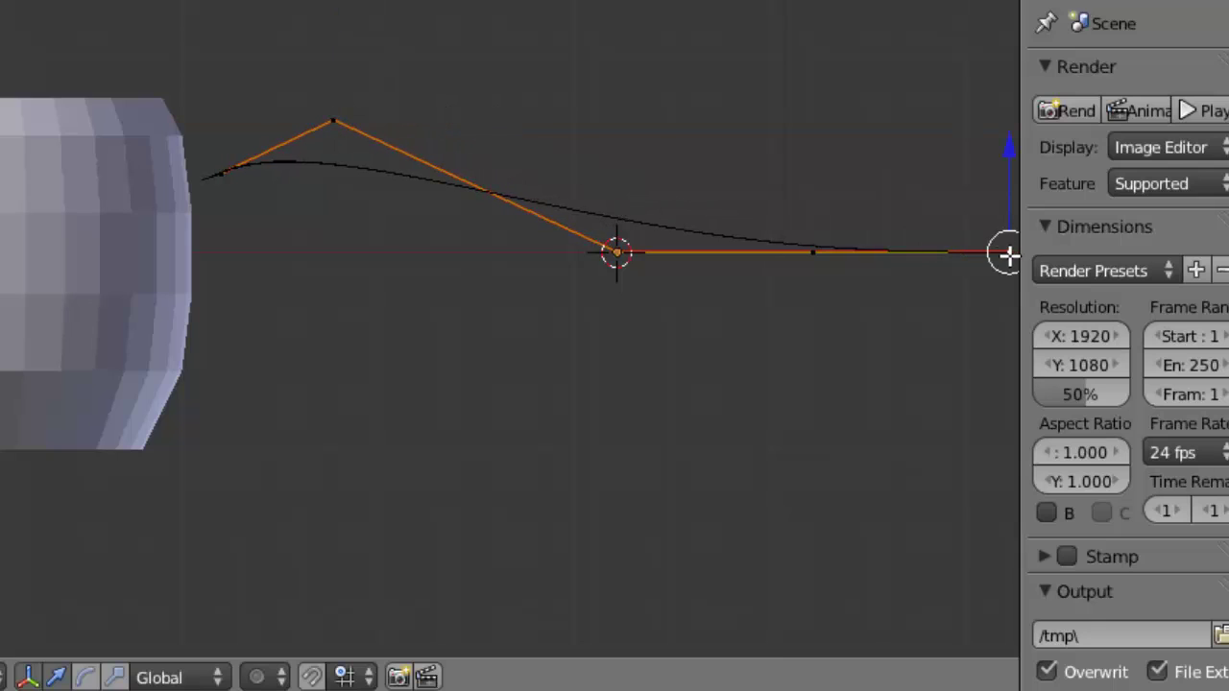
{"action": "left_click_drag", "start_coordinate": [1012, 166], "coordinate": [987, 253]}
{"action": "key", "text": "KP_5"}
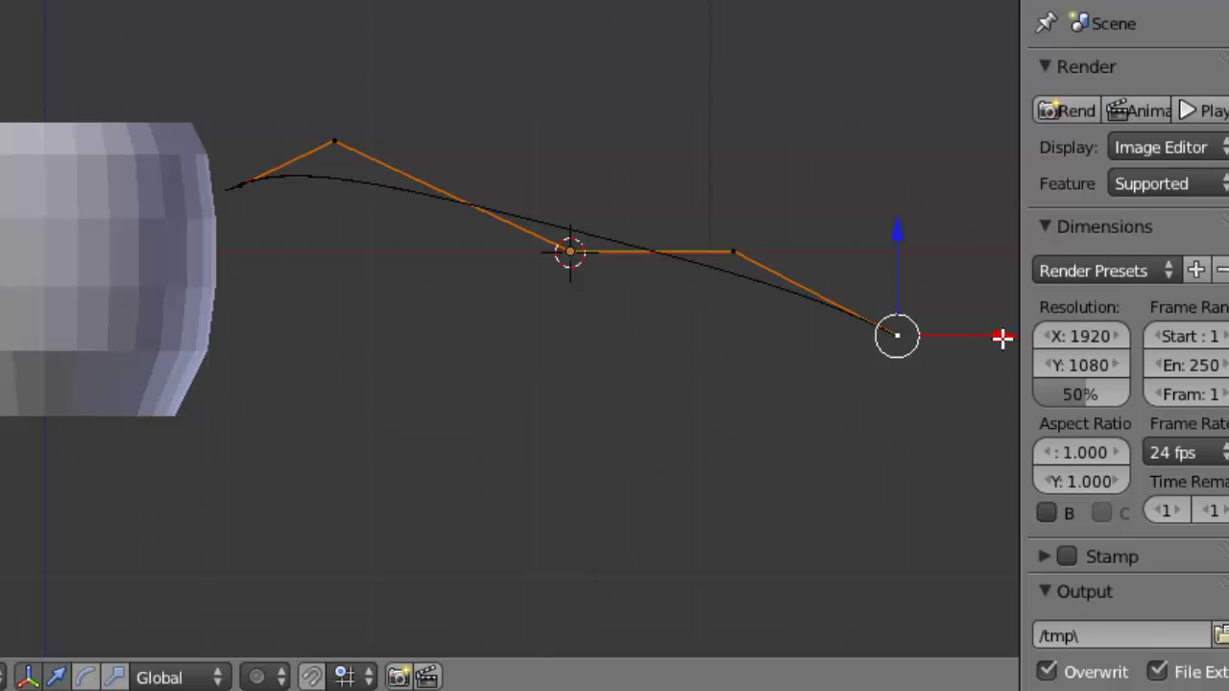
{"action": "left_click_drag", "start_coordinate": [1003, 339], "coordinate": [348, 337]}
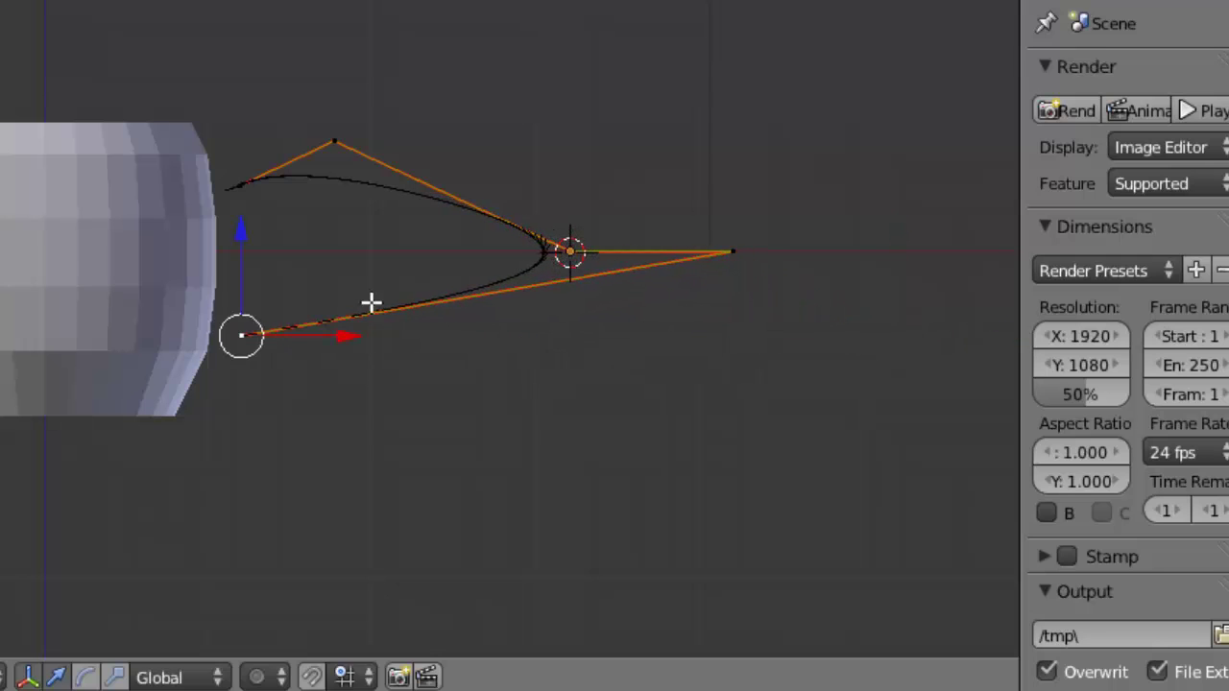
Lower the path's outermost control point and move it along X towards the cup, roughly beneath the upper arch point.
{"action": "right_click", "coordinate": [731, 251]}
{"action": "left_click_drag", "start_coordinate": [732, 144], "coordinate": [719, 269]}
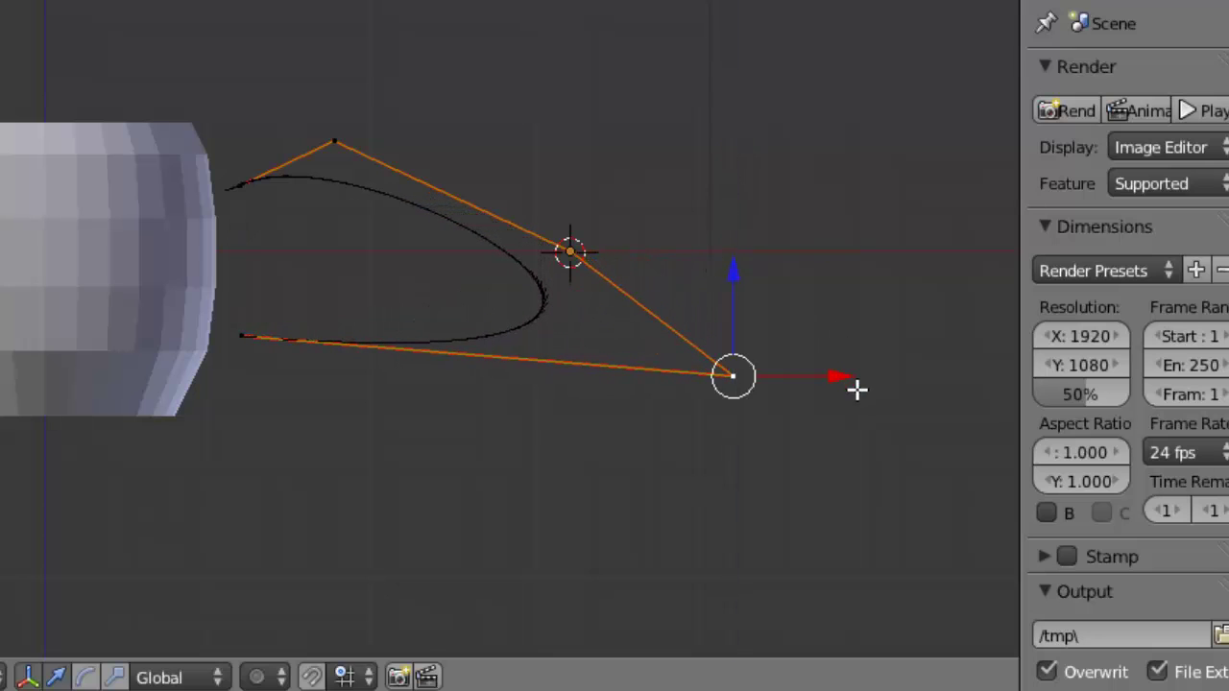
{"action": "left_click_drag", "start_coordinate": [839, 376], "coordinate": [454, 371]}
Move the path's middle control point along X towards the cup by about 0.91 to round the handle.
{"action": "right_click", "coordinate": [570, 252]}
{"action": "left_click_drag", "start_coordinate": [683, 253], "coordinate": [574, 254]}
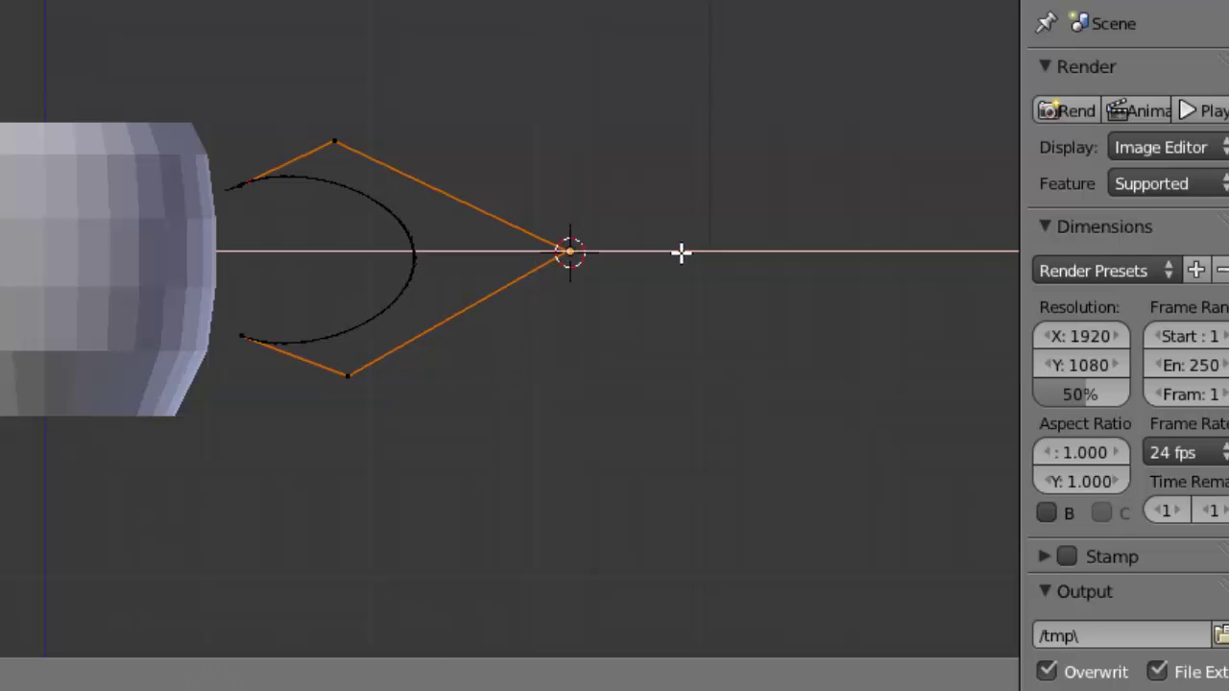
{"action": "left_click_drag", "start_coordinate": [641, 273], "coordinate": [591, 269]}
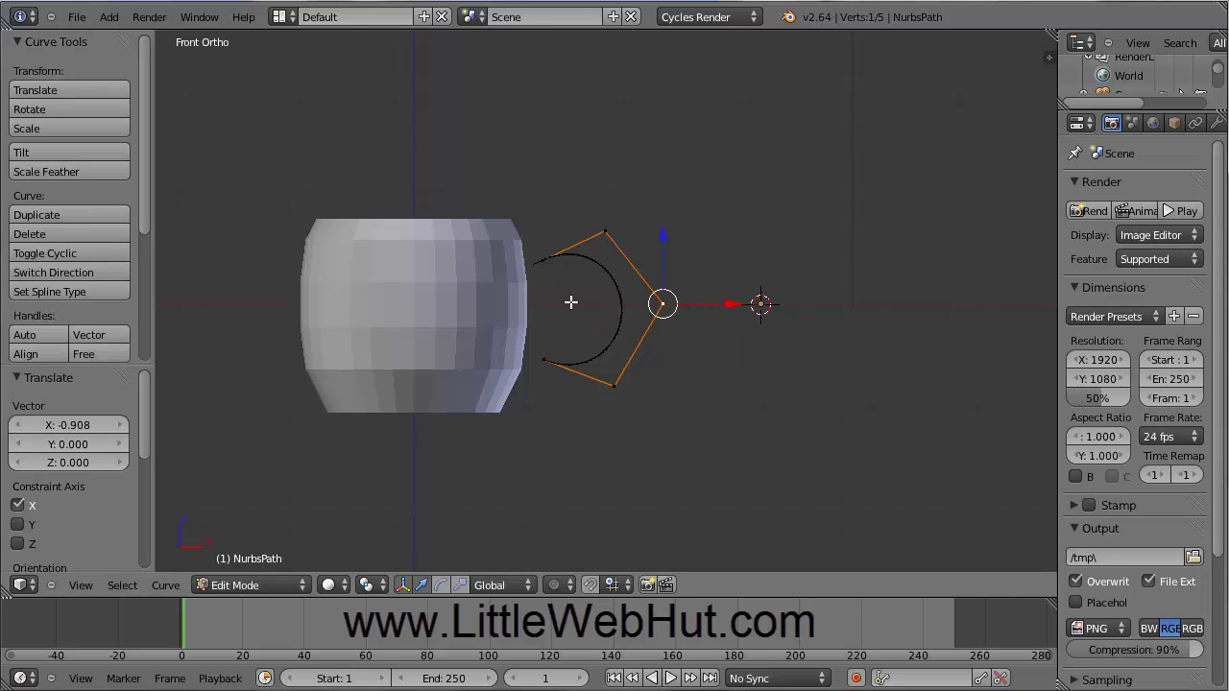
Raise the path's lower end point along Z by about 0.114.
{"action": "scroll", "coordinate": [570, 302], "scroll_direction": "up", "scroll_amount": 4}
{"action": "scroll", "coordinate": [576, 300], "scroll_direction": "up", "scroll_amount": 1}
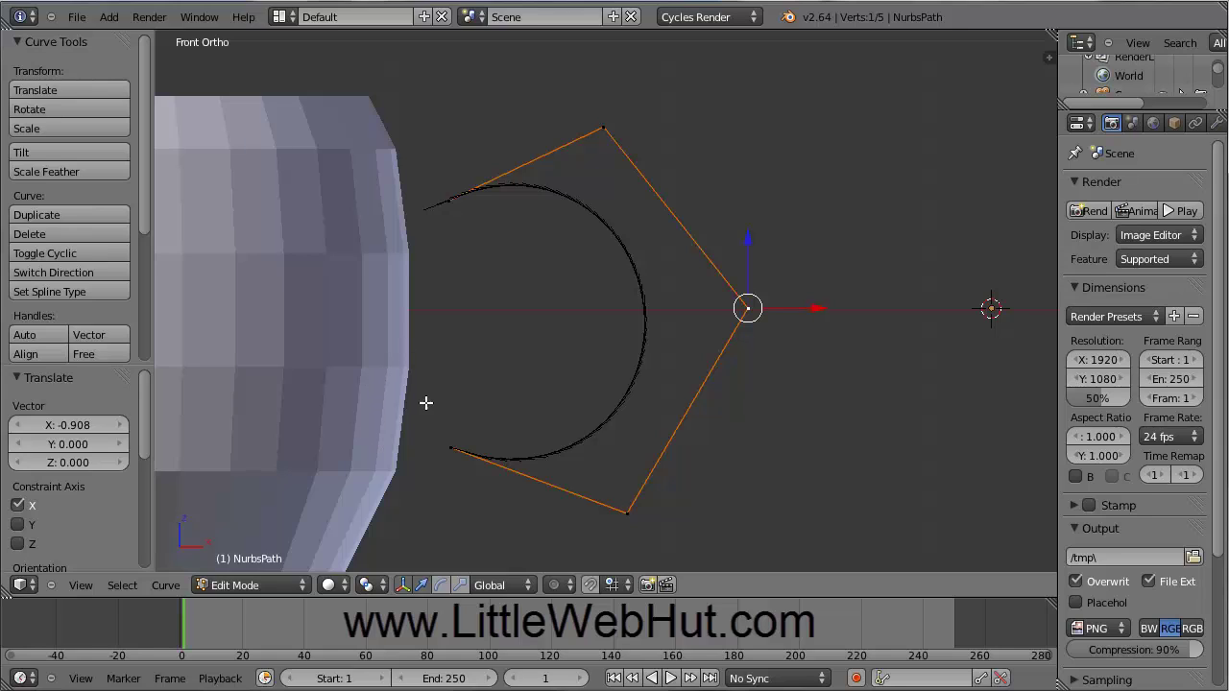
{"action": "right_click", "coordinate": [466, 278]}
{"action": "right_click", "coordinate": [454, 448]}
{"action": "key", "text": "g"}
{"action": "key", "text": "z"}
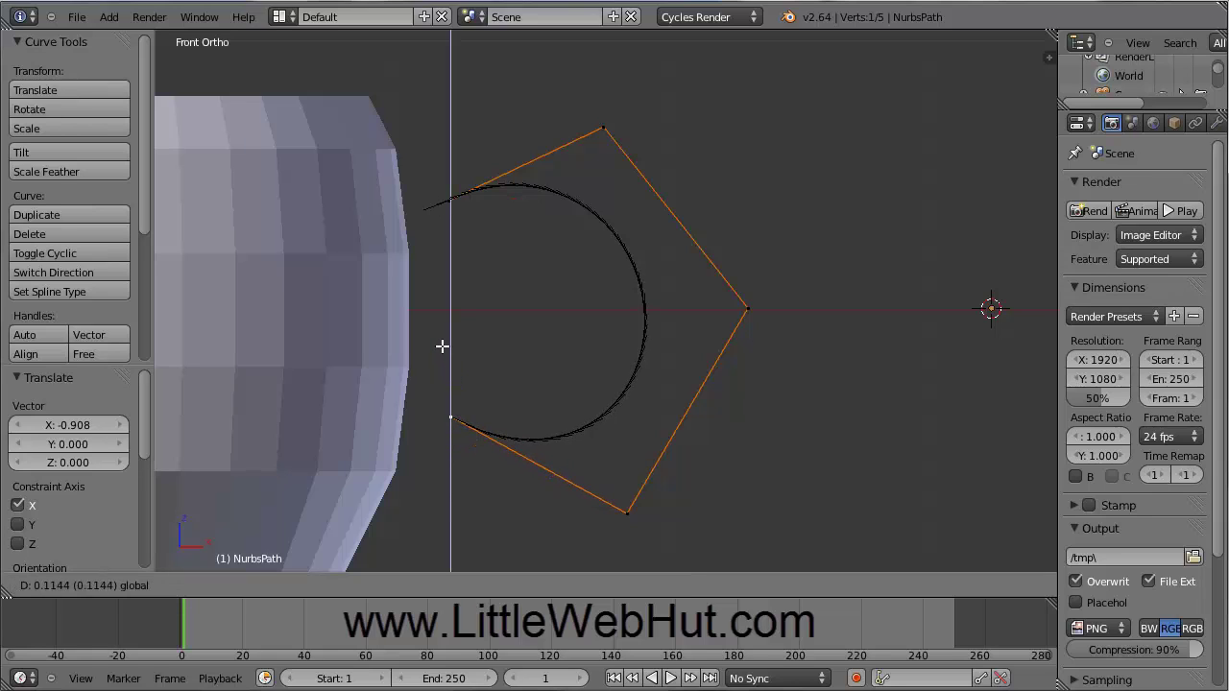
{"action": "left_click", "coordinate": [442, 346]}
Shift the path's upper arch control point about 0.075 towards the cup along X and lower it about 0.068 along Z.
{"action": "right_click", "coordinate": [603, 128]}
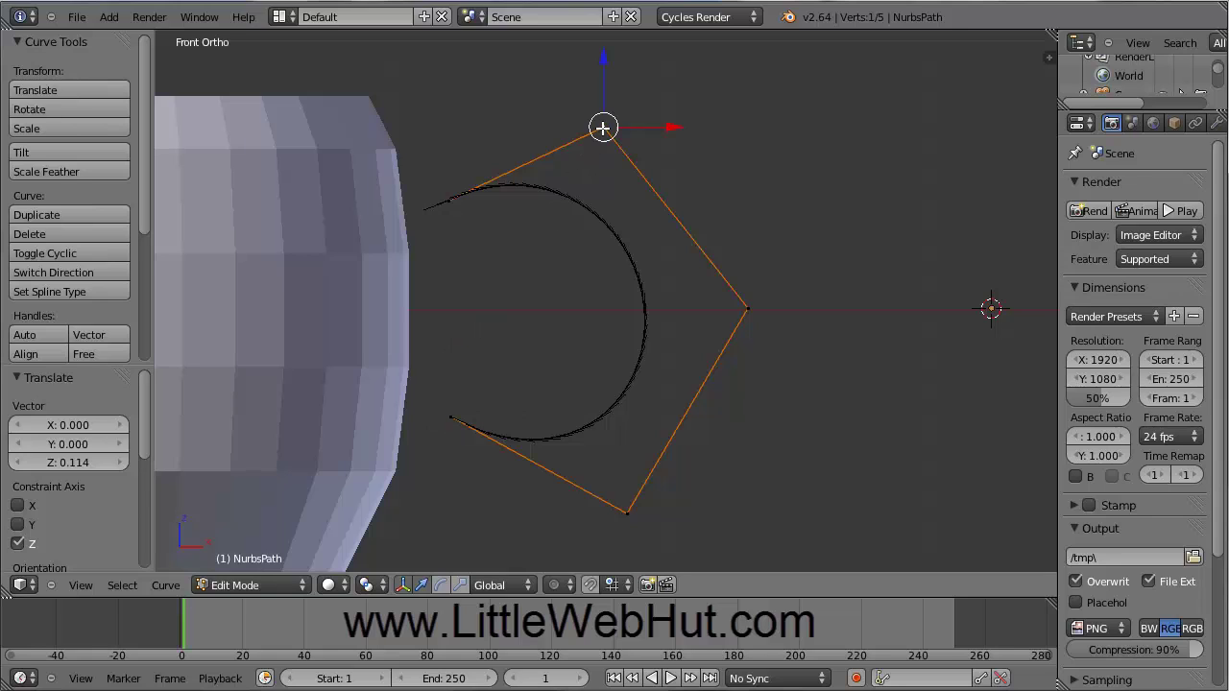
{"action": "key", "text": "g"}
{"action": "key", "text": "x"}
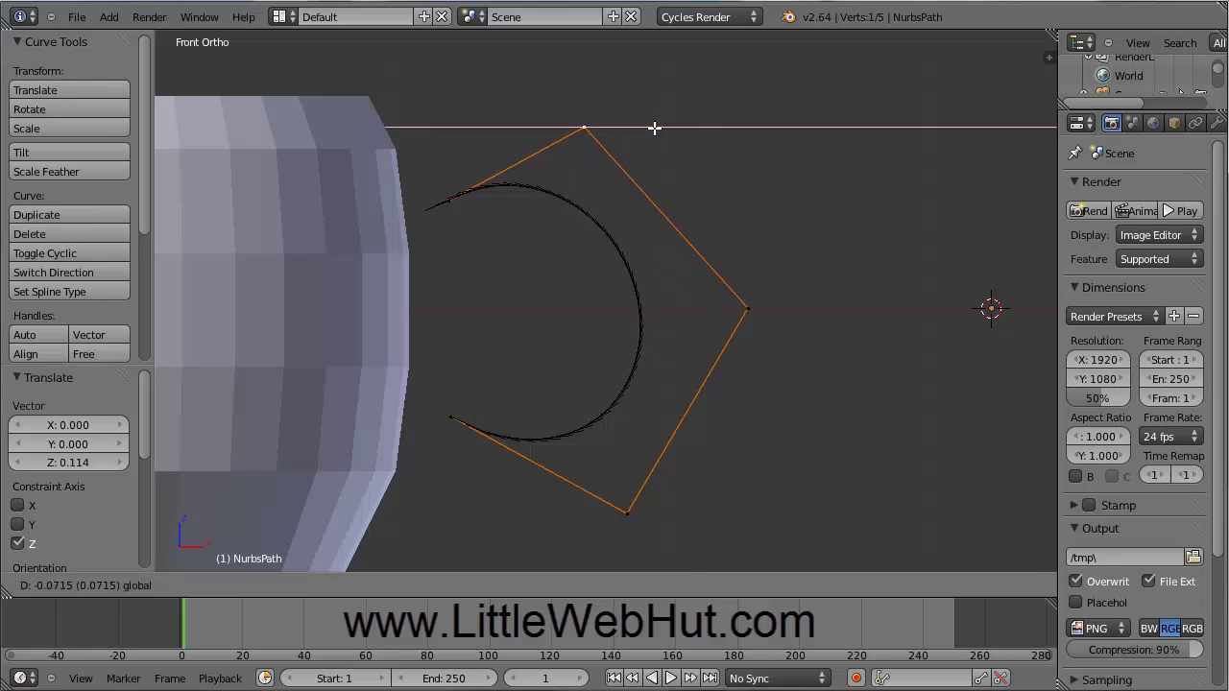
{"action": "left_click", "coordinate": [652, 128]}
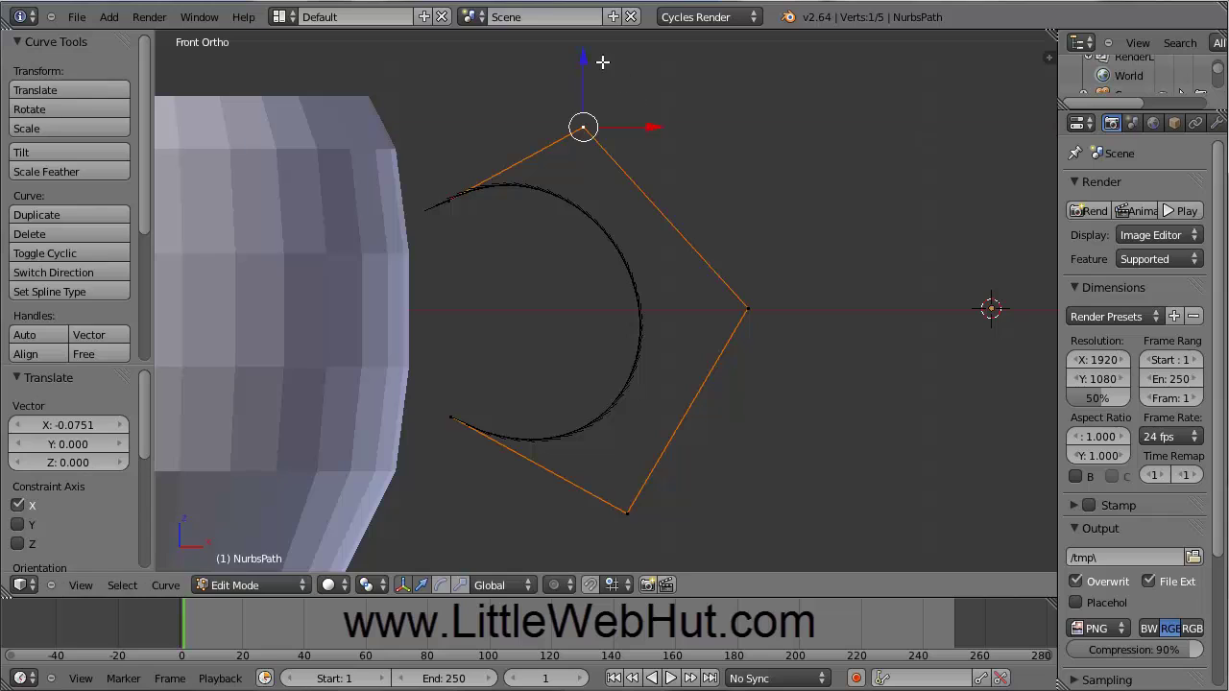
{"action": "key", "text": "g"}
{"action": "key", "text": "z"}
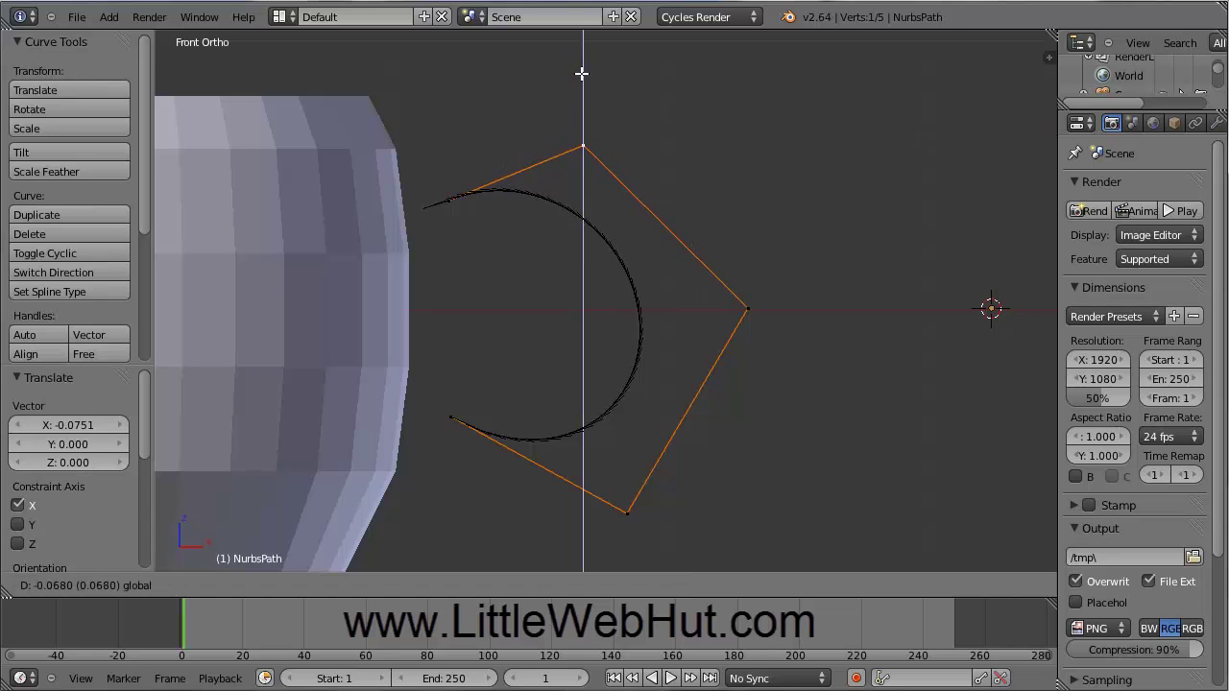
{"action": "left_click", "coordinate": [584, 192]}
Move the path's lower arch control point about 0.168 towards the cup along X and raise it about 0.165 along Z.
{"action": "right_click", "coordinate": [625, 511]}
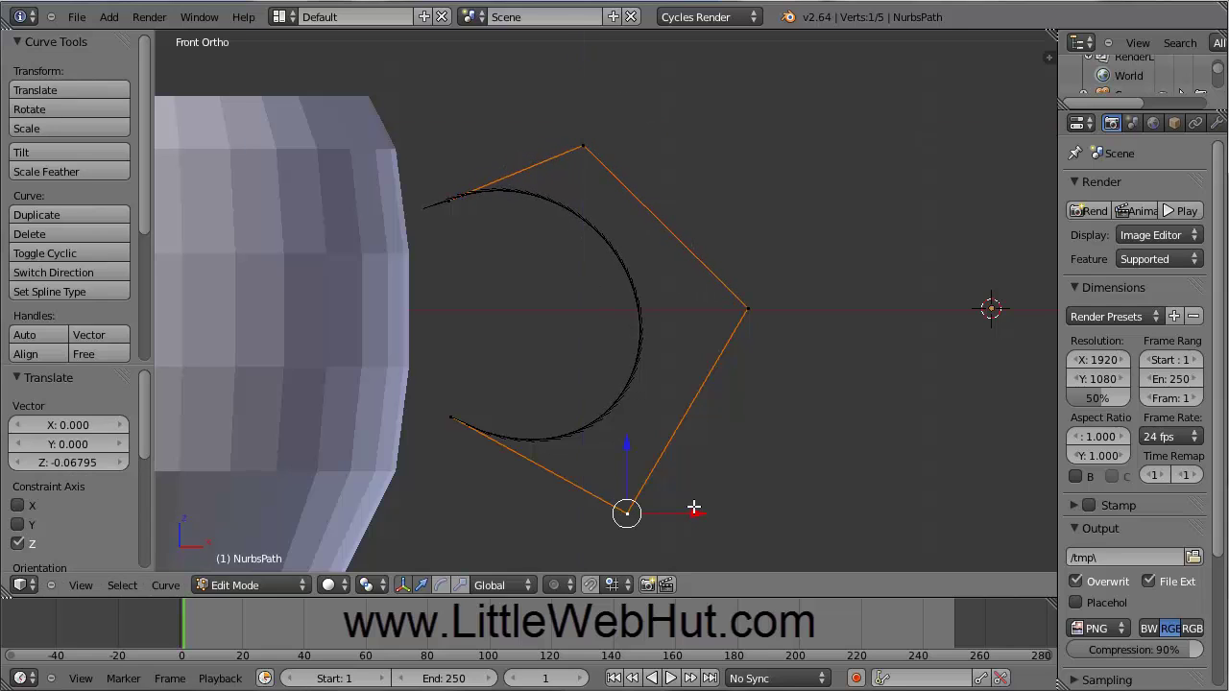
{"action": "key", "text": "g"}
{"action": "key", "text": "x"}
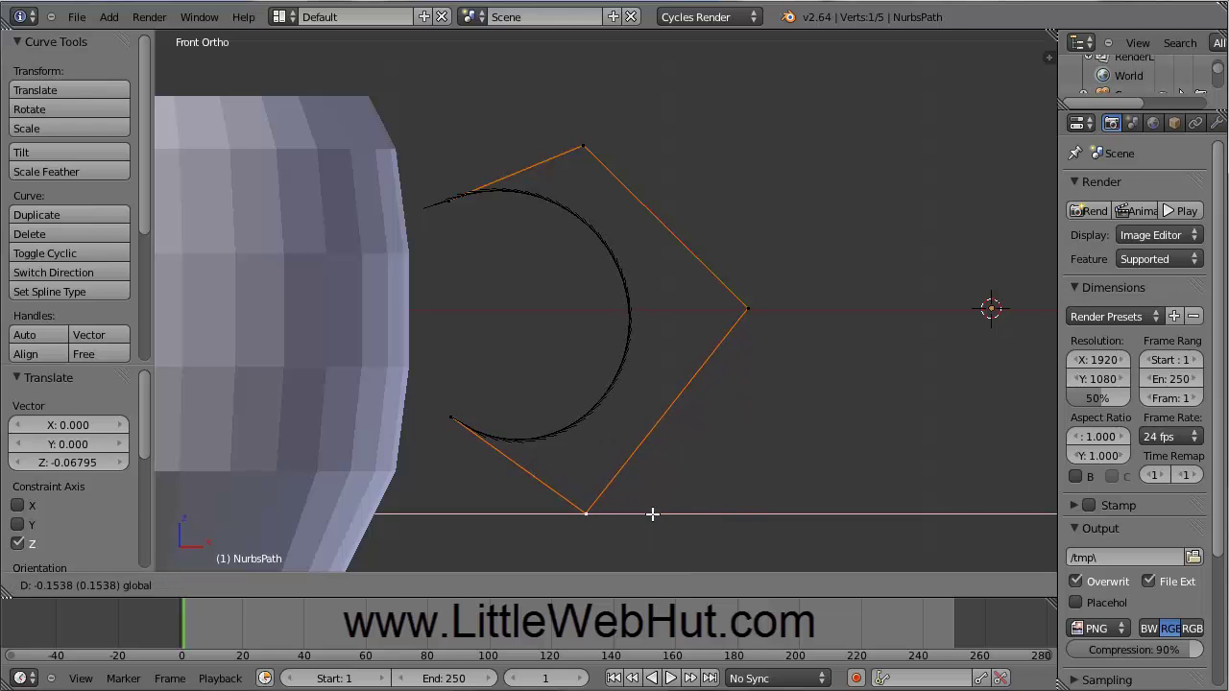
{"action": "left_click", "coordinate": [648, 513]}
{"action": "key", "text": "g"}
{"action": "key", "text": "z"}
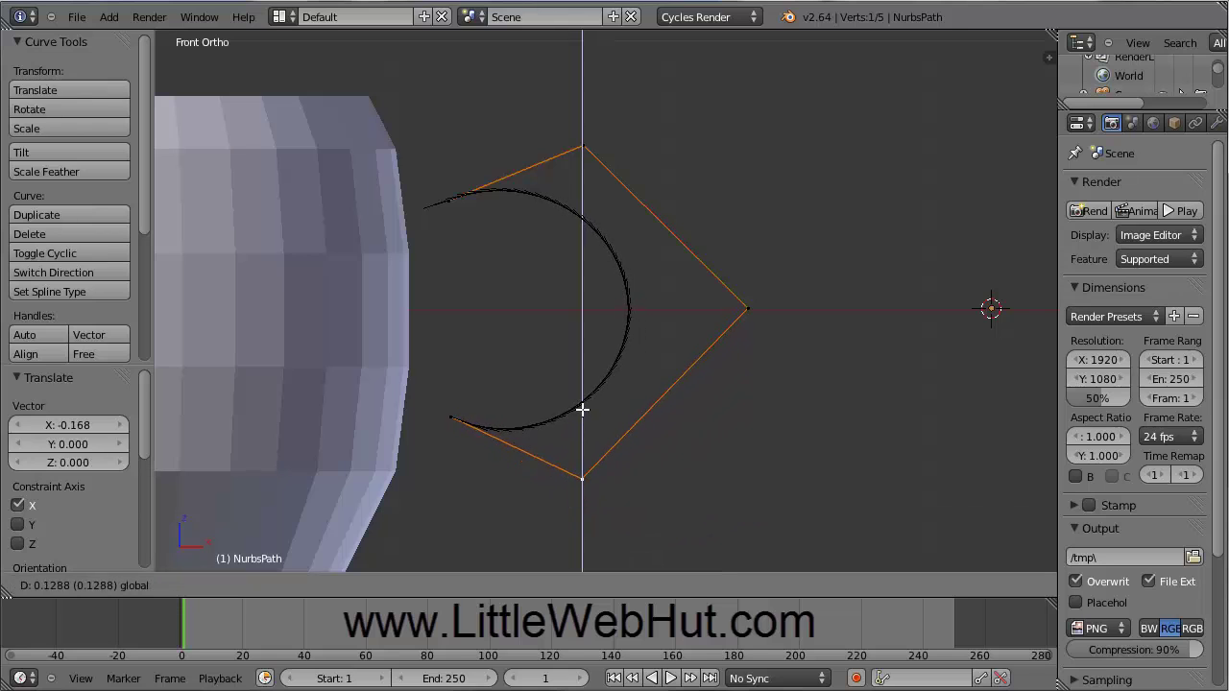
{"action": "left_click", "coordinate": [583, 399]}
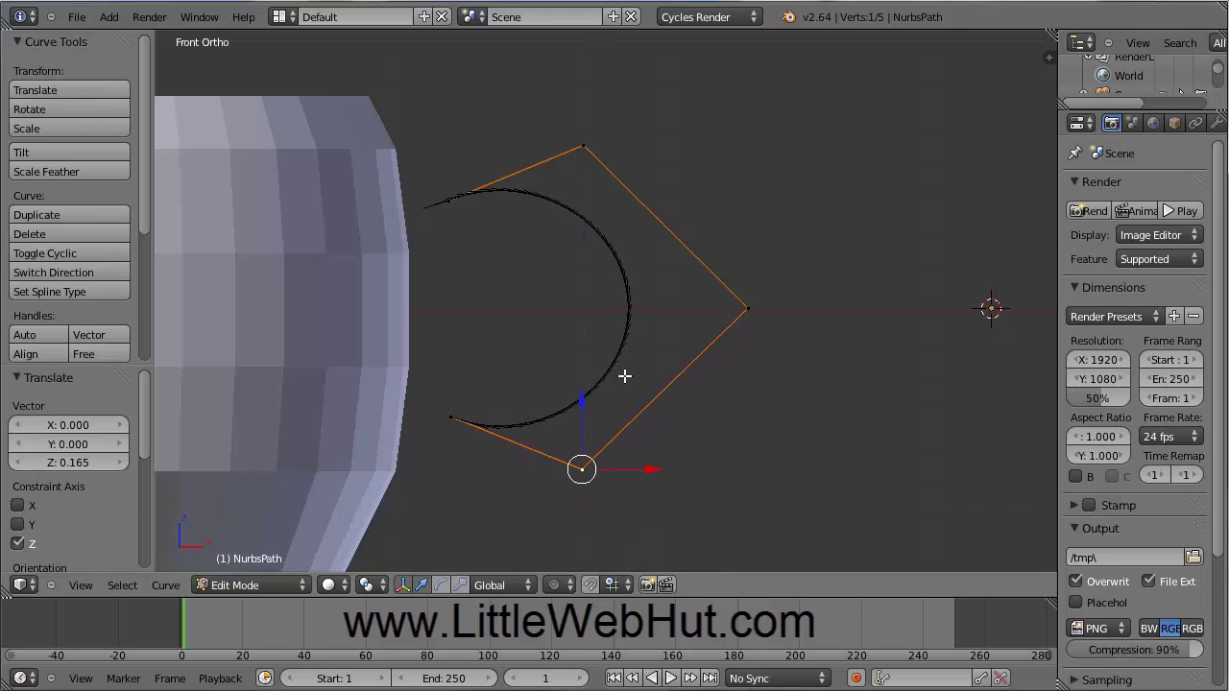
Move the path's middle control point about 0.408 towards the cup along X and return to Object Mode.
{"action": "right_click", "coordinate": [748, 310]}
{"action": "key", "text": "g"}
{"action": "key", "text": "x"}
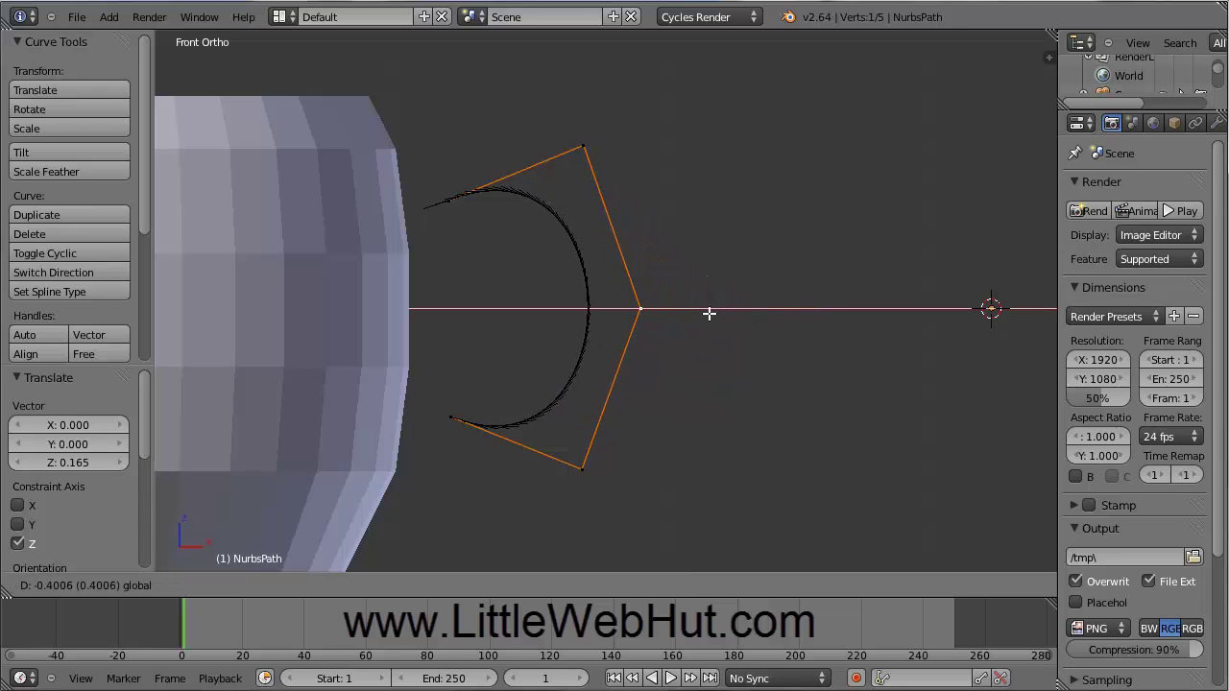
{"action": "left_click", "coordinate": [707, 309]}
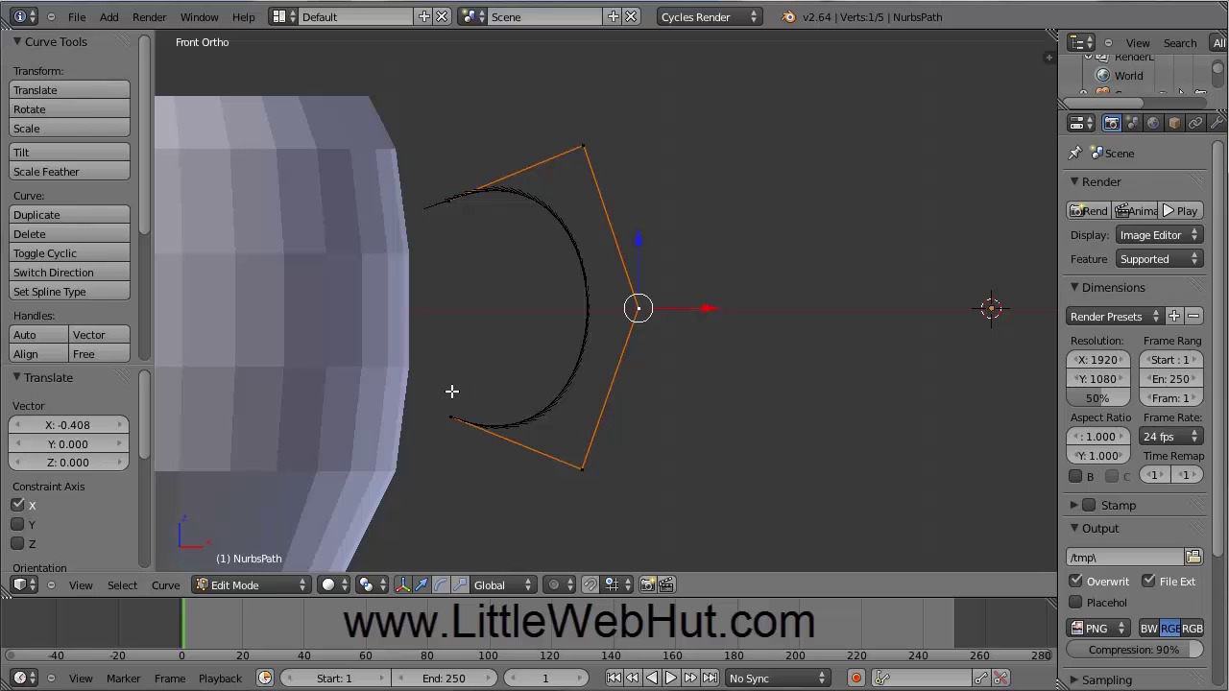
{"action": "left_click", "coordinate": [295, 582]}
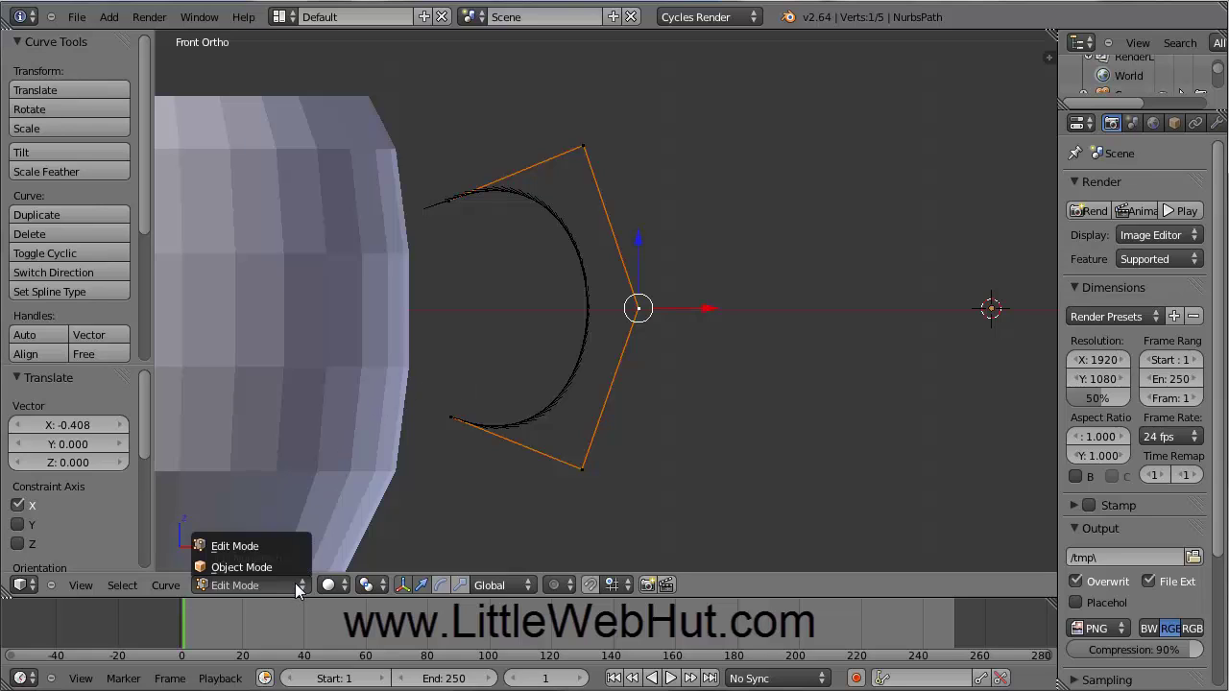
{"action": "left_click", "coordinate": [277, 566]}
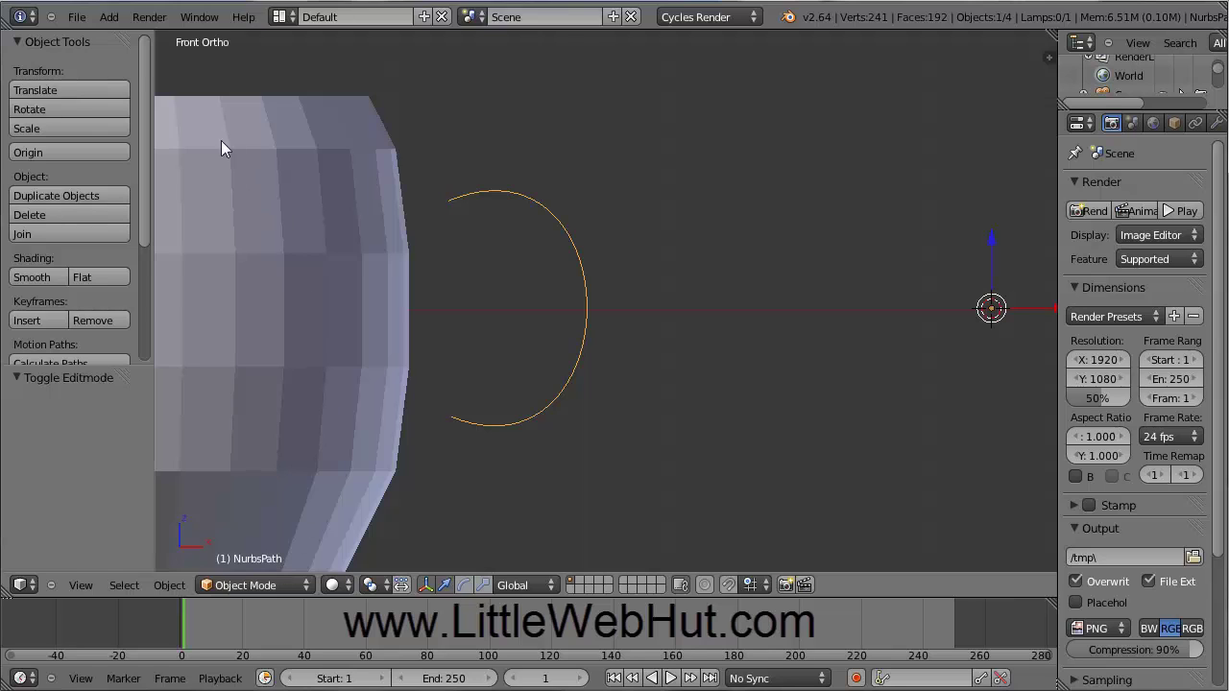
Add a Bezier circle curve at the 3D cursor and scale it down to 0.2.
{"action": "left_click", "coordinate": [108, 17]}
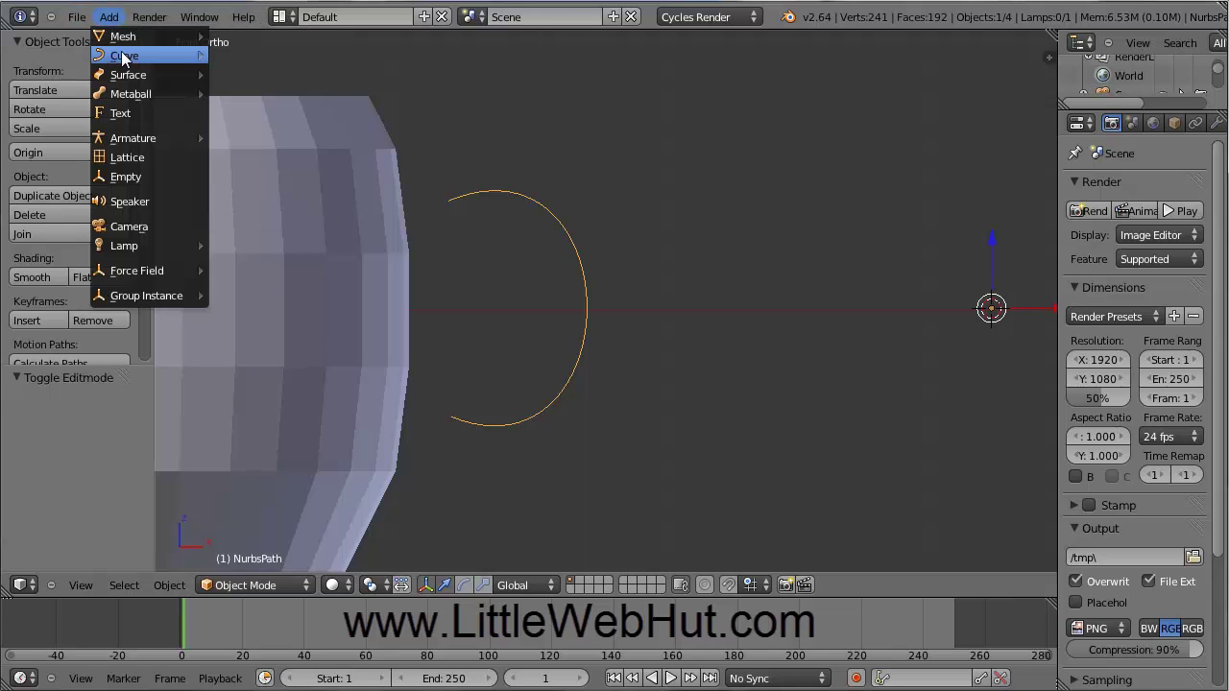
{"action": "mouse_move", "coordinate": [125, 60]}
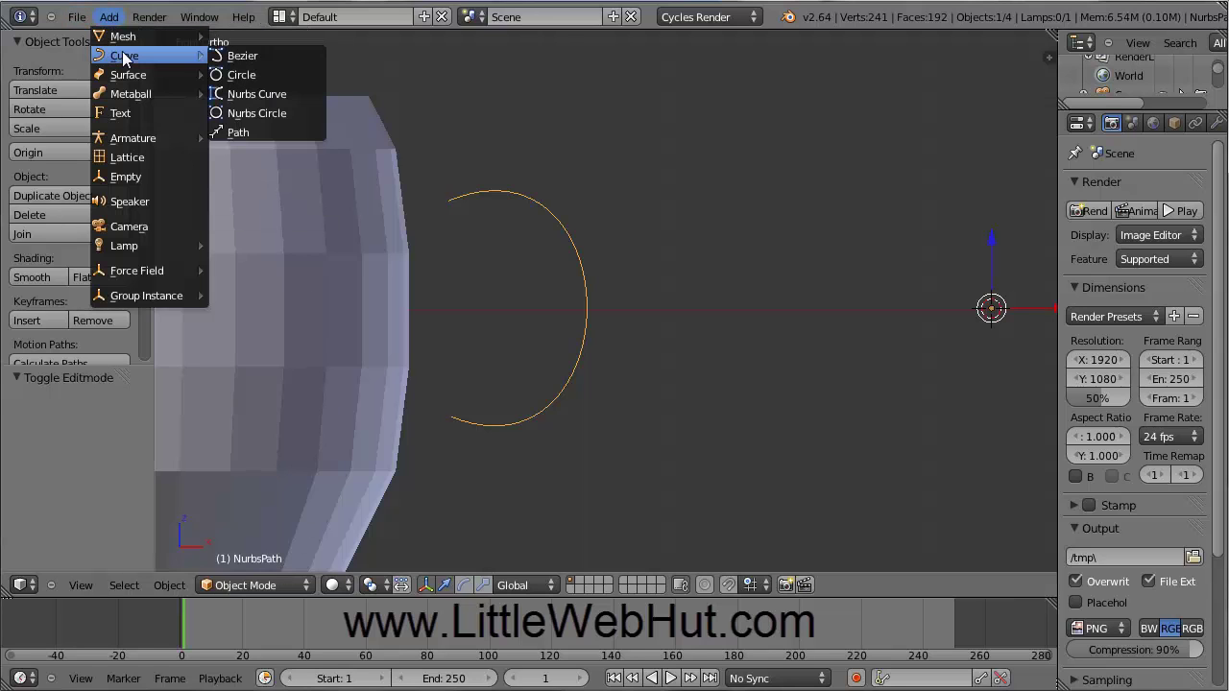
{"action": "left_click", "coordinate": [257, 75]}
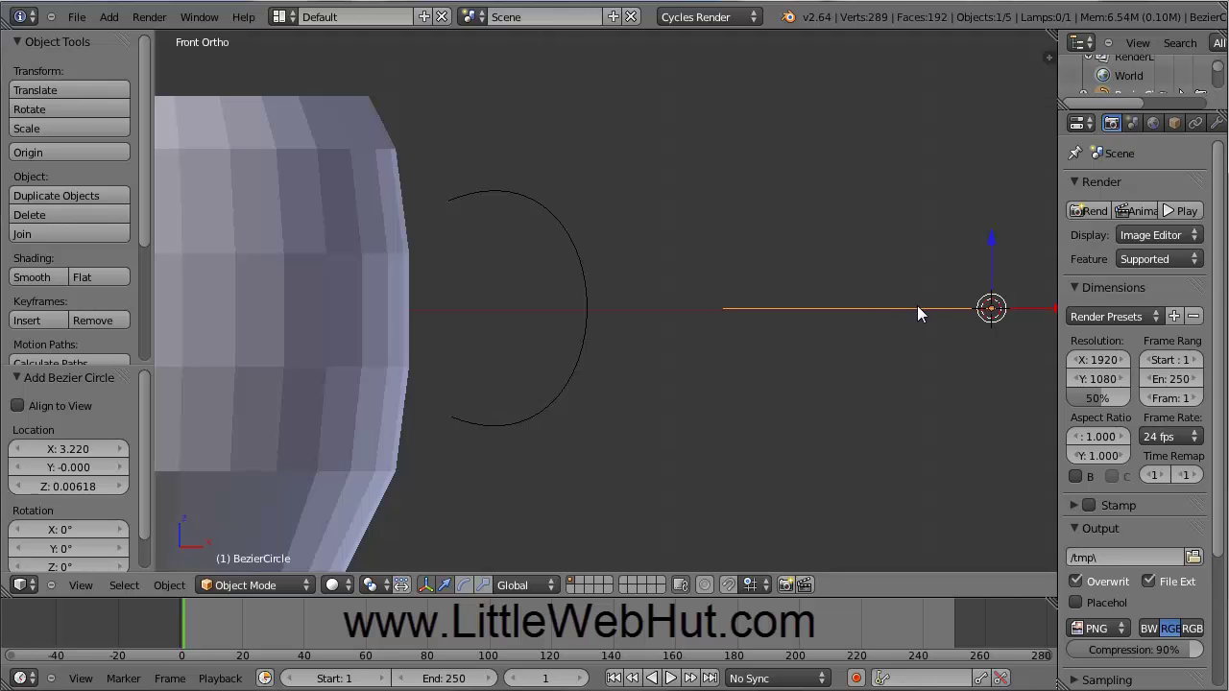
{"action": "middle_click_drag", "start_coordinate": [916, 305], "coordinate": [889, 338]}
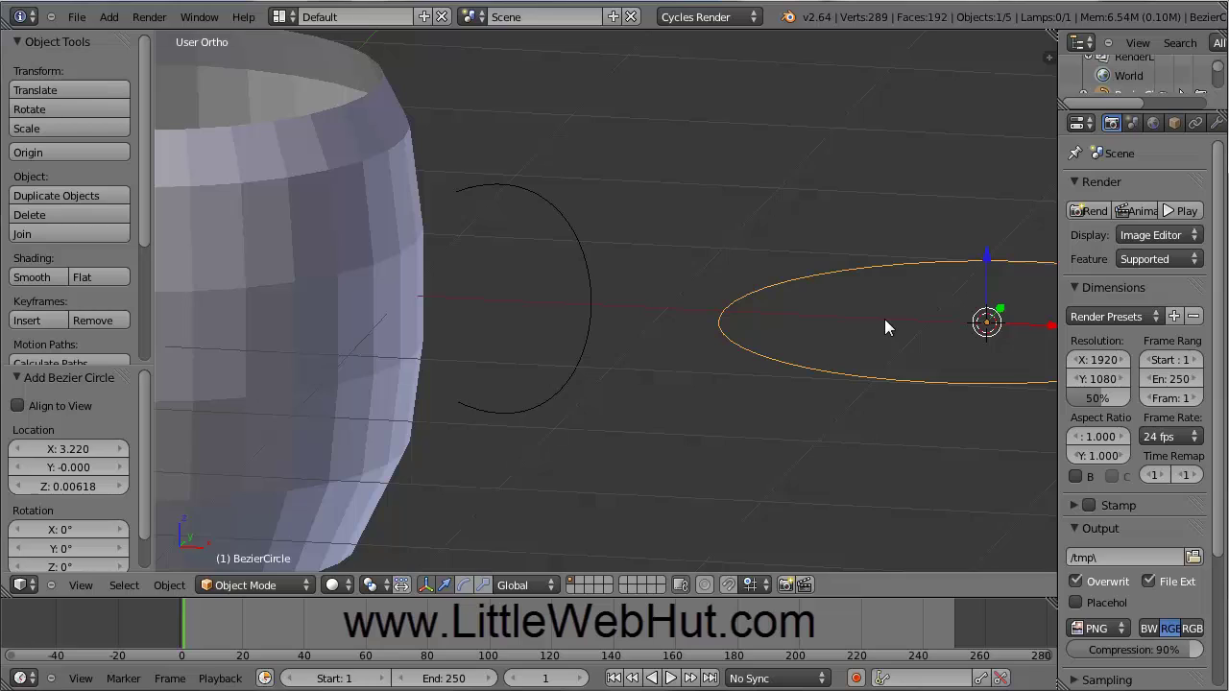
{"action": "key", "text": "s"}
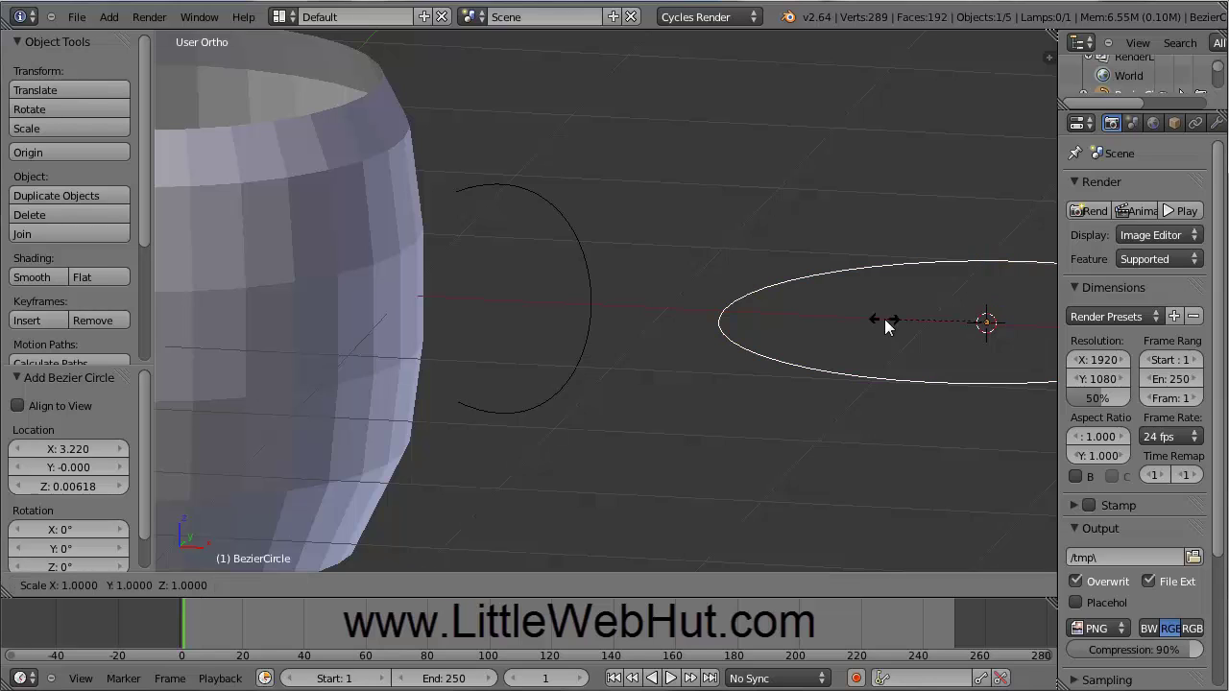
{"action": "type", "text": "0.2"}
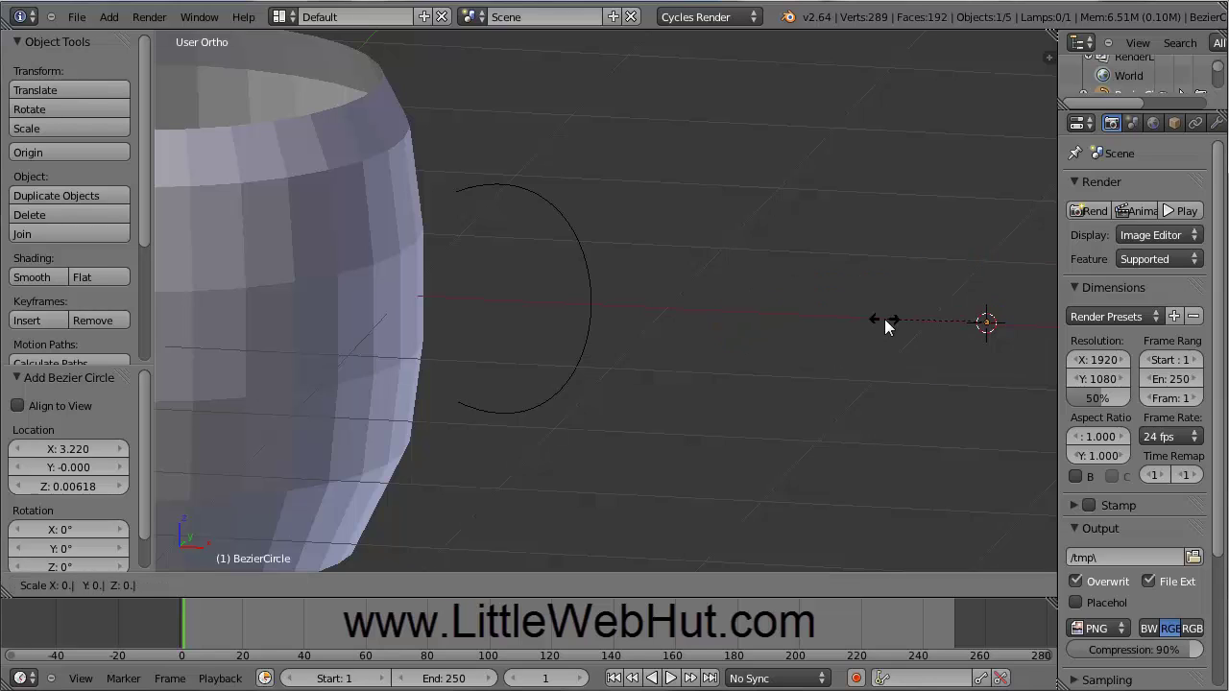
{"action": "key", "text": "Return"}
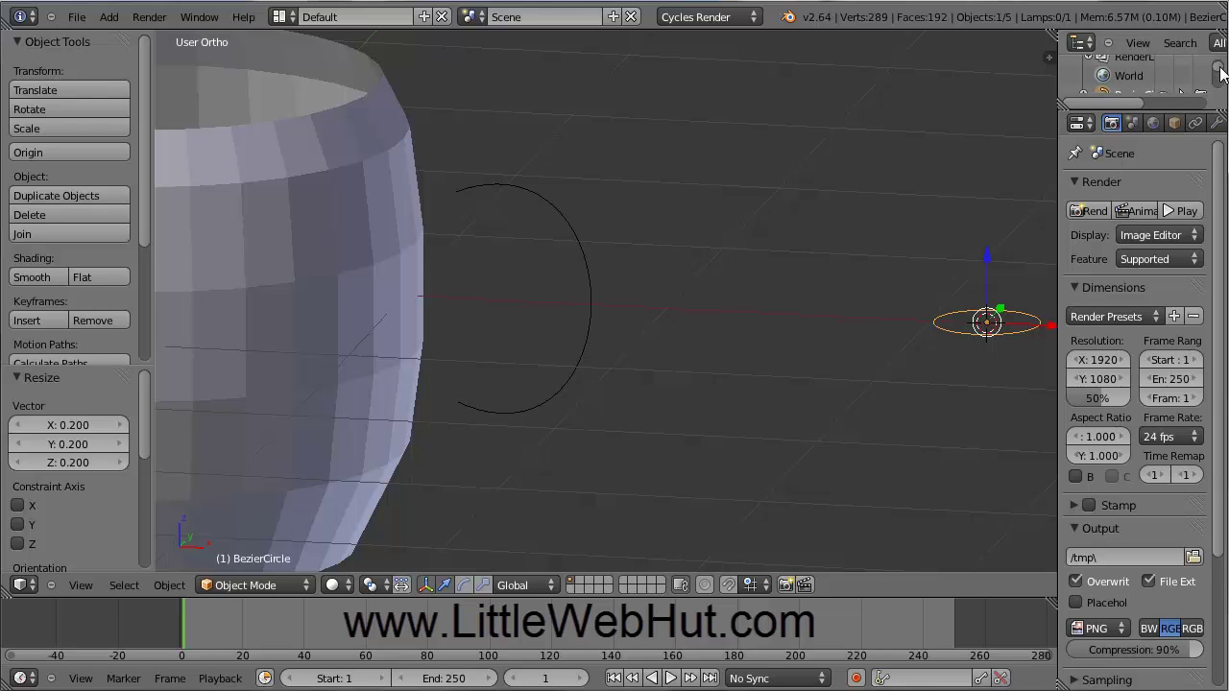
Bring the BezierCircle entry into view in the Outliner and widen the Outliner and Properties area to show its full name.
{"action": "scroll", "coordinate": [1222, 75], "scroll_direction": "down", "scroll_amount": 2}
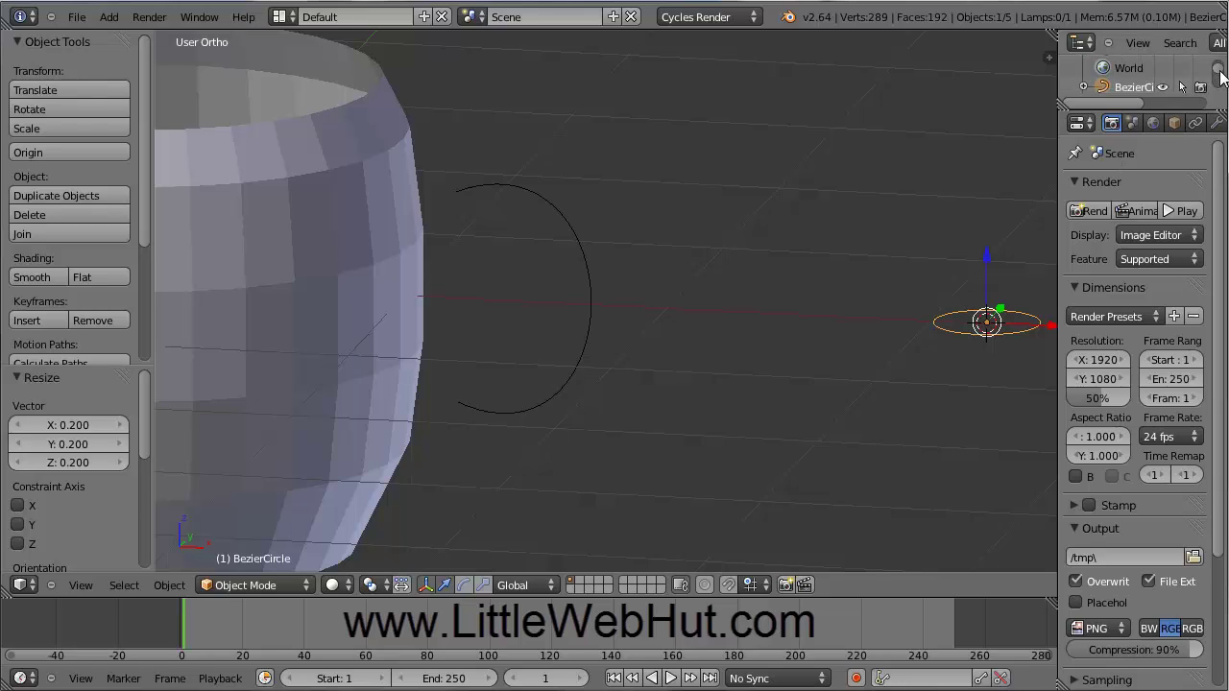
{"action": "scroll", "coordinate": [1222, 76], "scroll_direction": "down", "scroll_amount": 1}
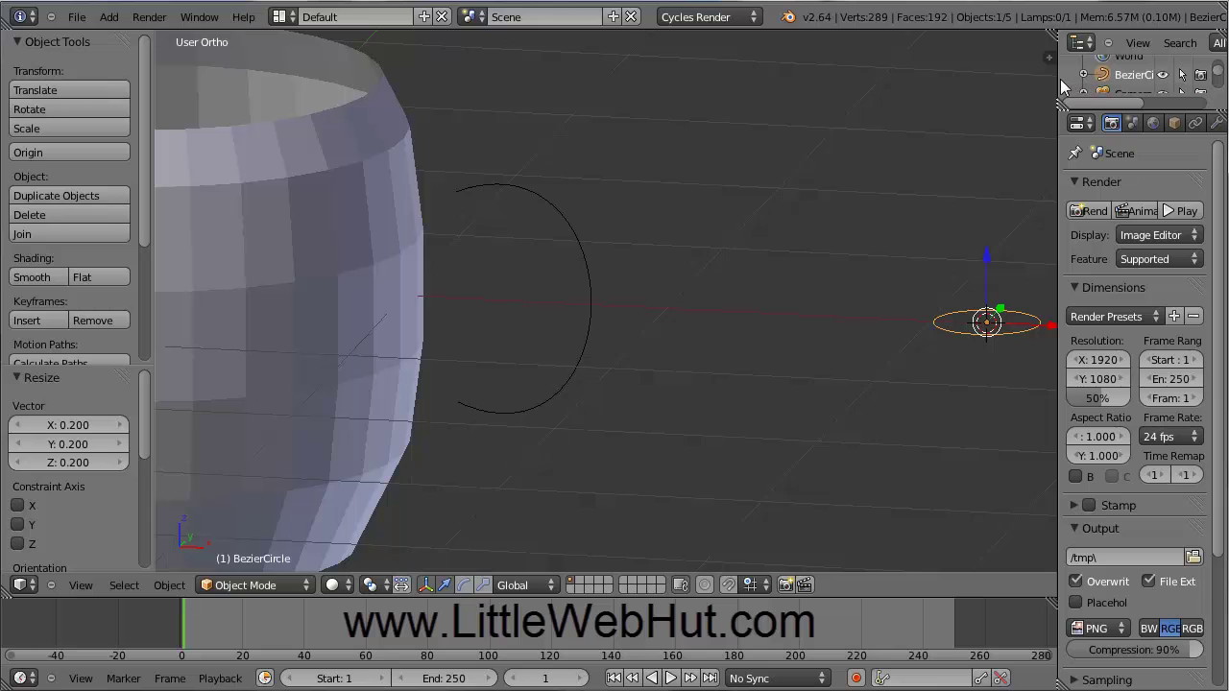
{"action": "left_click_drag", "start_coordinate": [1057, 80], "coordinate": [1008, 85]}
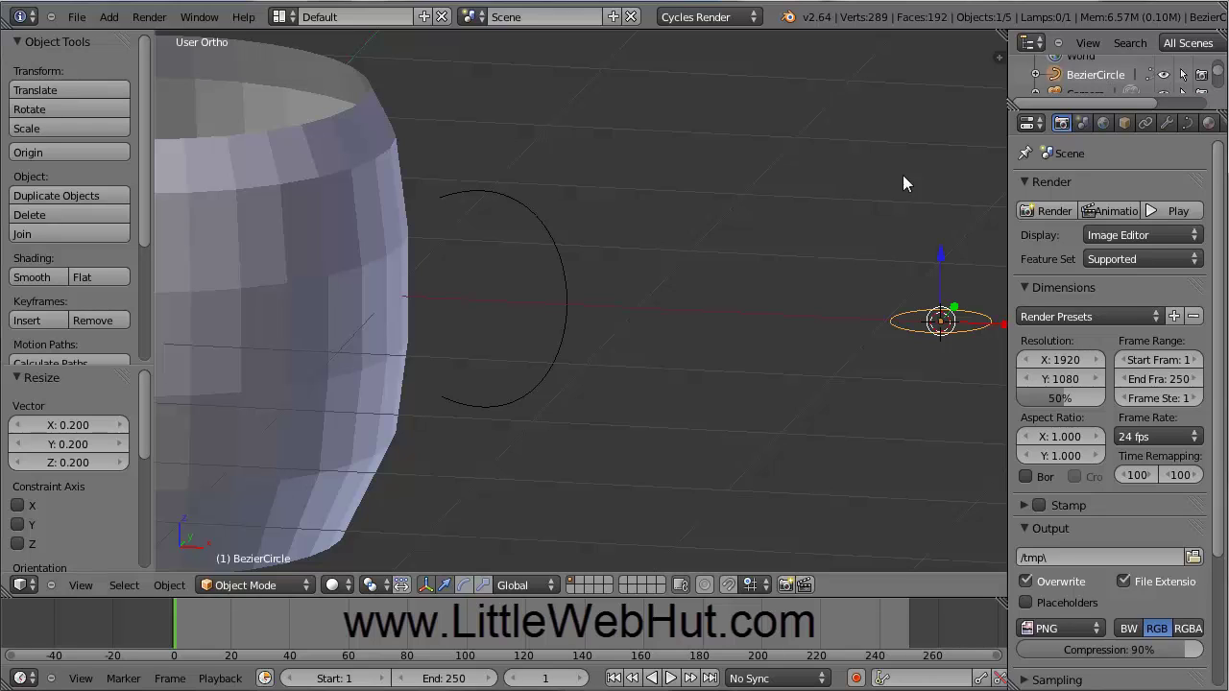
Set BezierCircle as the bevel object of the handle path to give it thickness.
{"action": "right_click", "coordinate": [566, 304]}
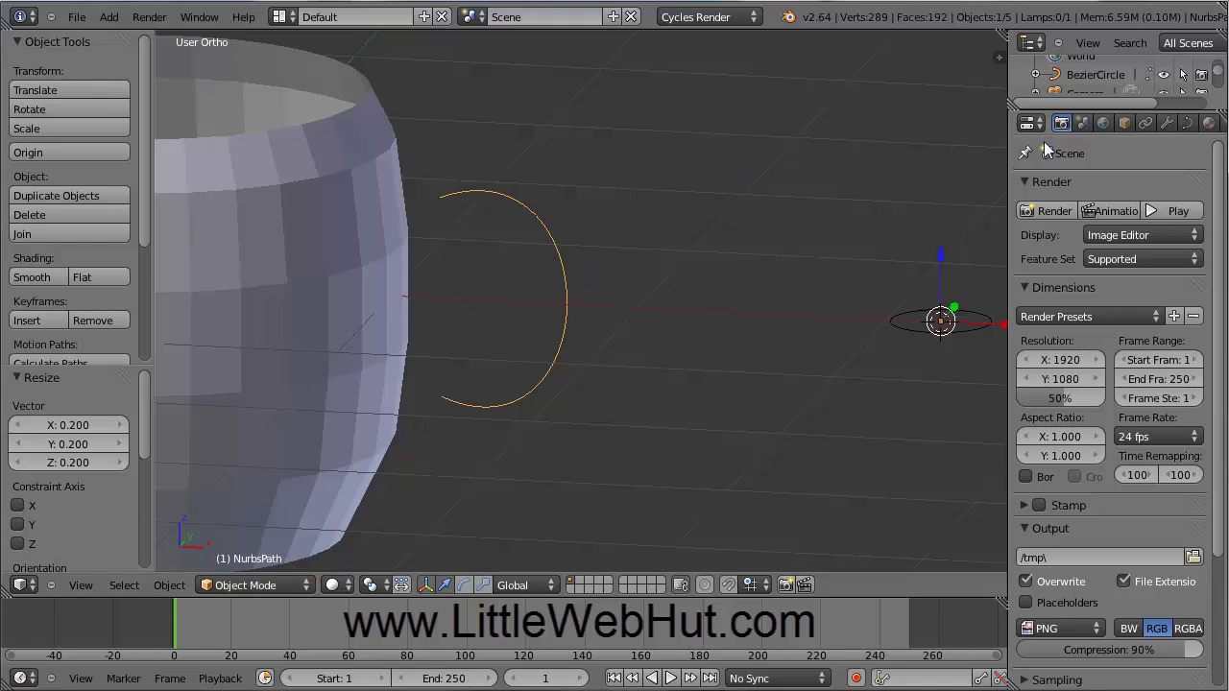
{"action": "left_click", "coordinate": [1187, 123]}
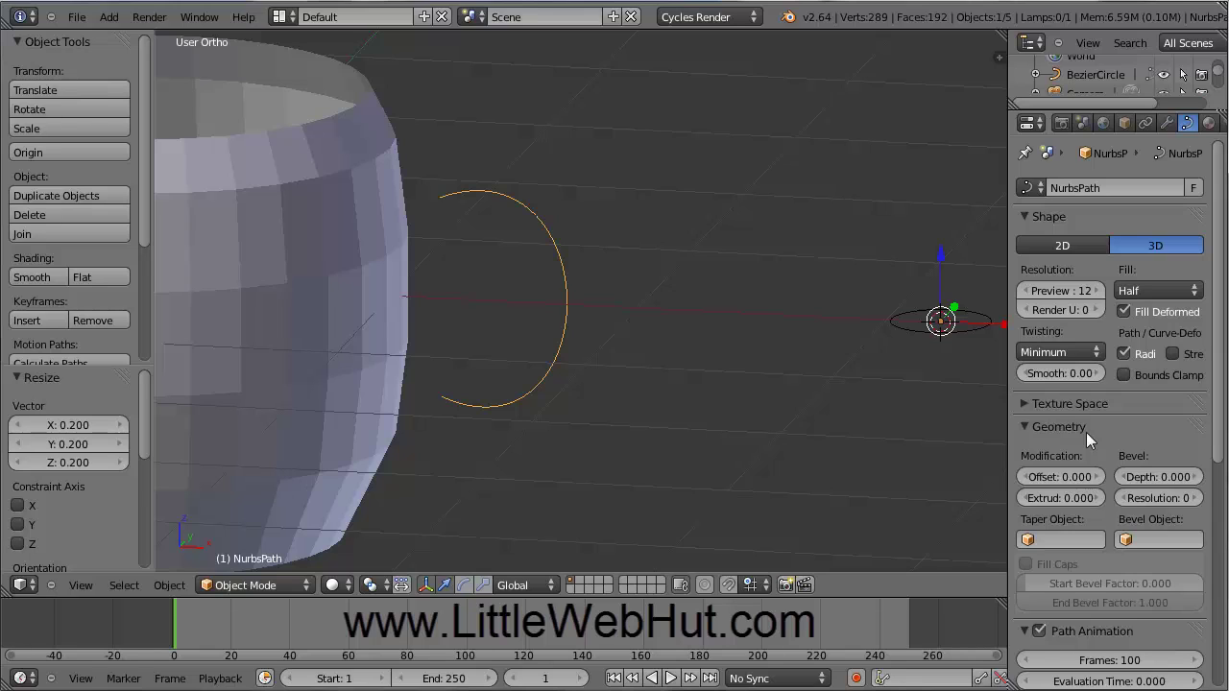
{"action": "left_click", "coordinate": [1130, 542]}
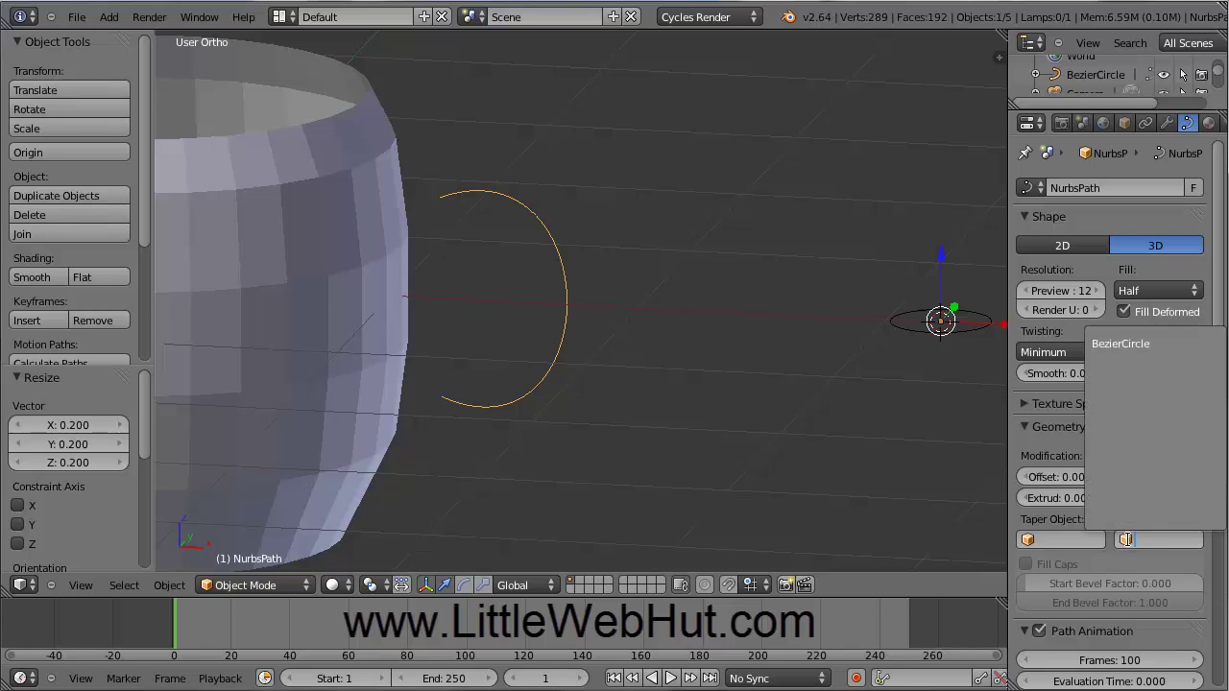
{"action": "left_click", "coordinate": [1133, 344]}
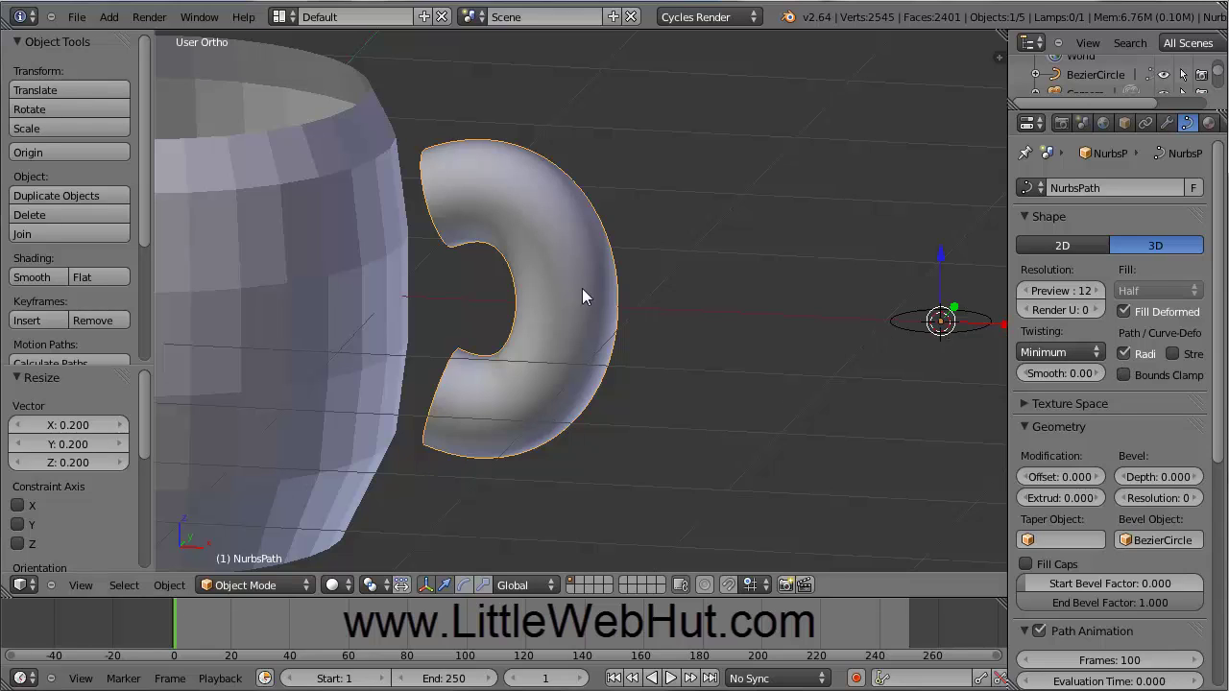
Reduce the Bezier circle's Preview U resolution to 1.
{"action": "right_click", "coordinate": [917, 327]}
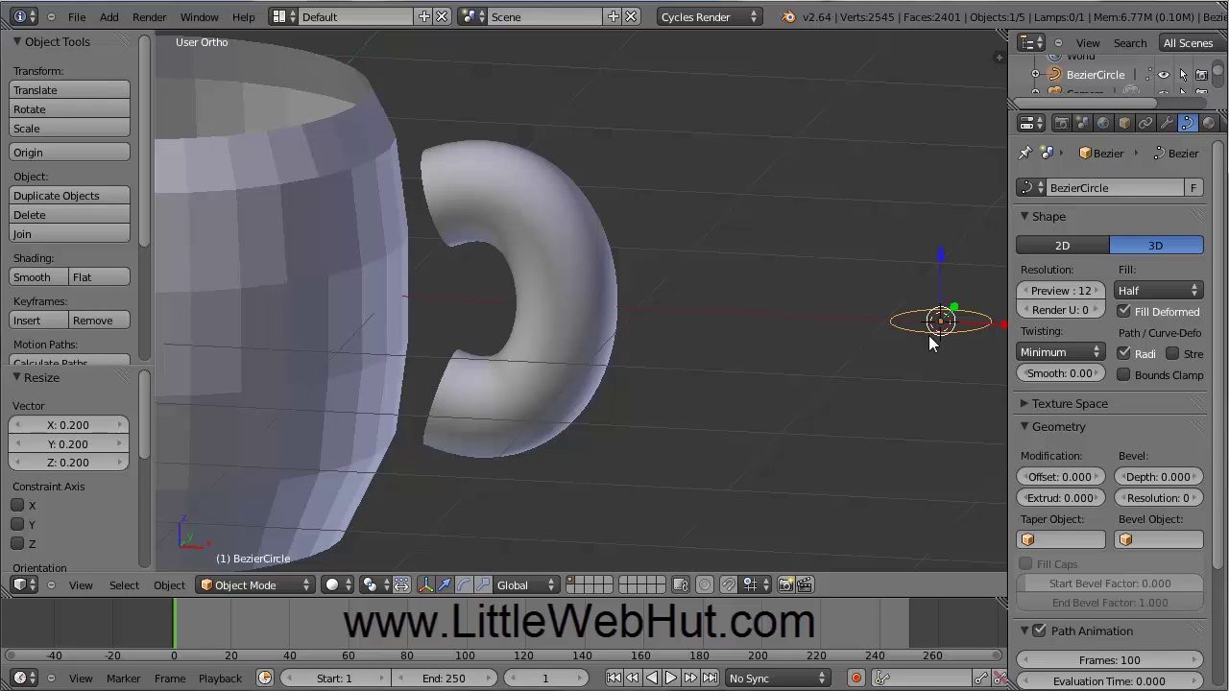
{"action": "left_click", "coordinate": [1024, 290]}
{"action": "left_click", "coordinate": [1025, 291]}
{"action": "left_click", "coordinate": [1024, 291]}
{"action": "left_click", "coordinate": [1025, 291]}
{"action": "left_click", "coordinate": [1024, 291]}
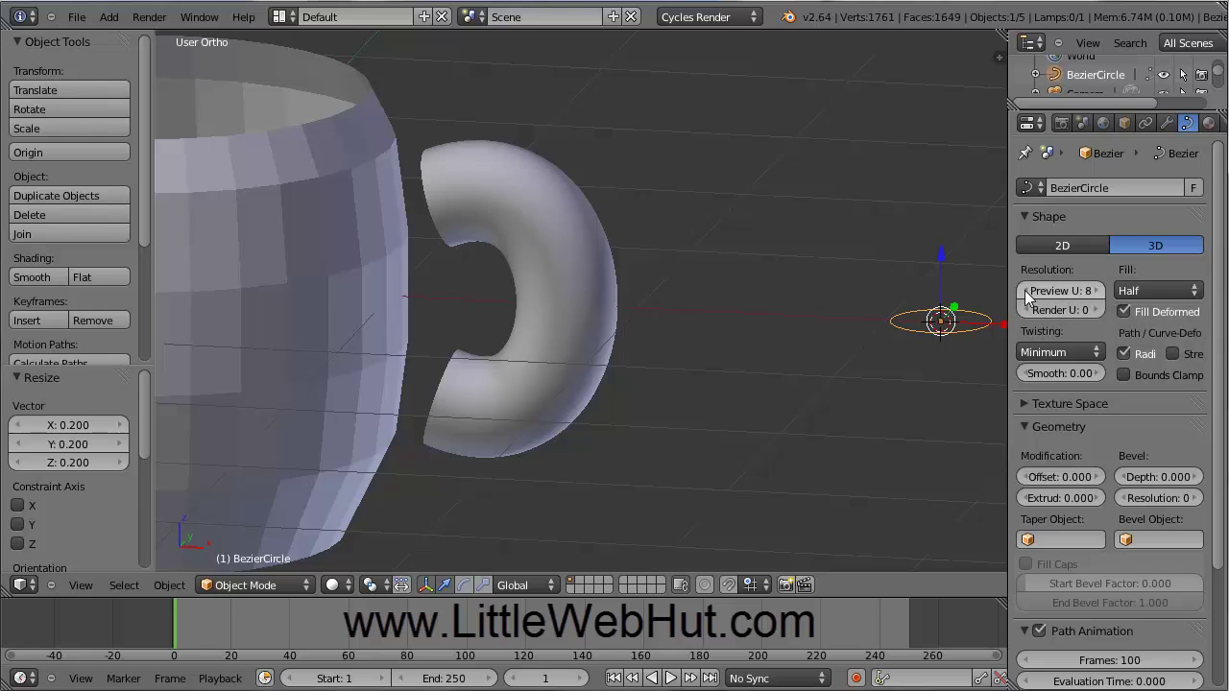
{"action": "left_click", "coordinate": [1025, 291]}
{"action": "left_click", "coordinate": [1024, 291]}
{"action": "left_click", "coordinate": [1024, 290]}
{"action": "left_click", "coordinate": [1024, 291]}
{"action": "left_click", "coordinate": [1025, 291]}
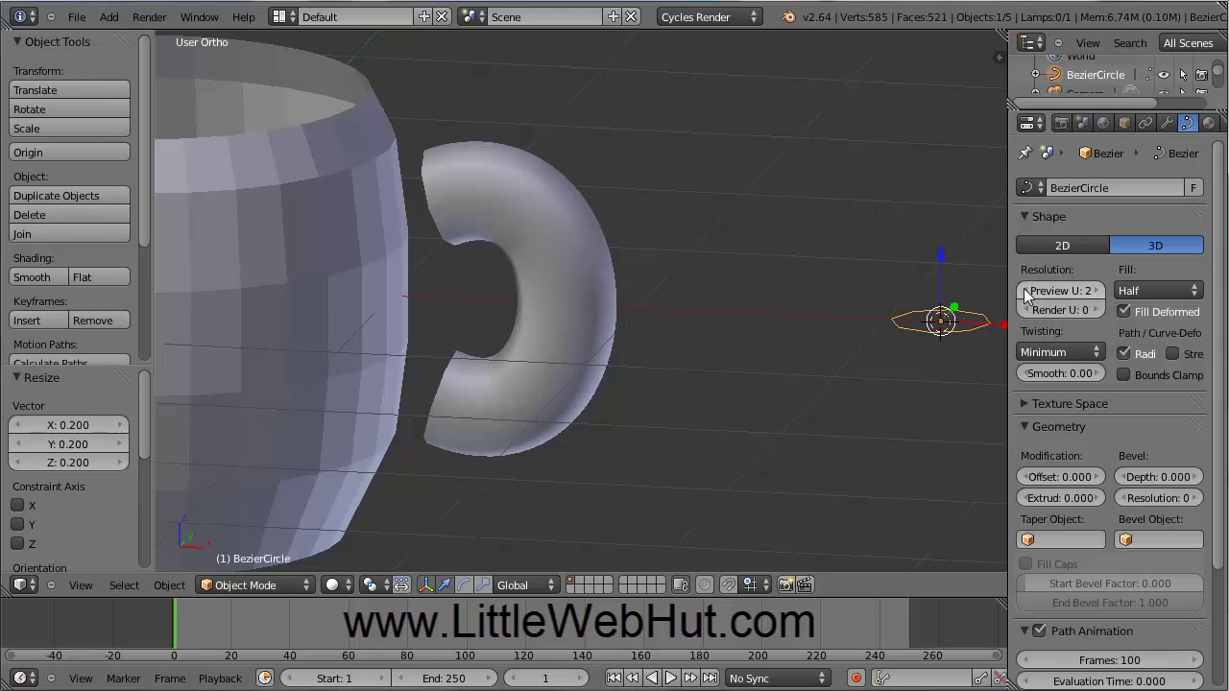
{"action": "left_click", "coordinate": [1025, 290]}
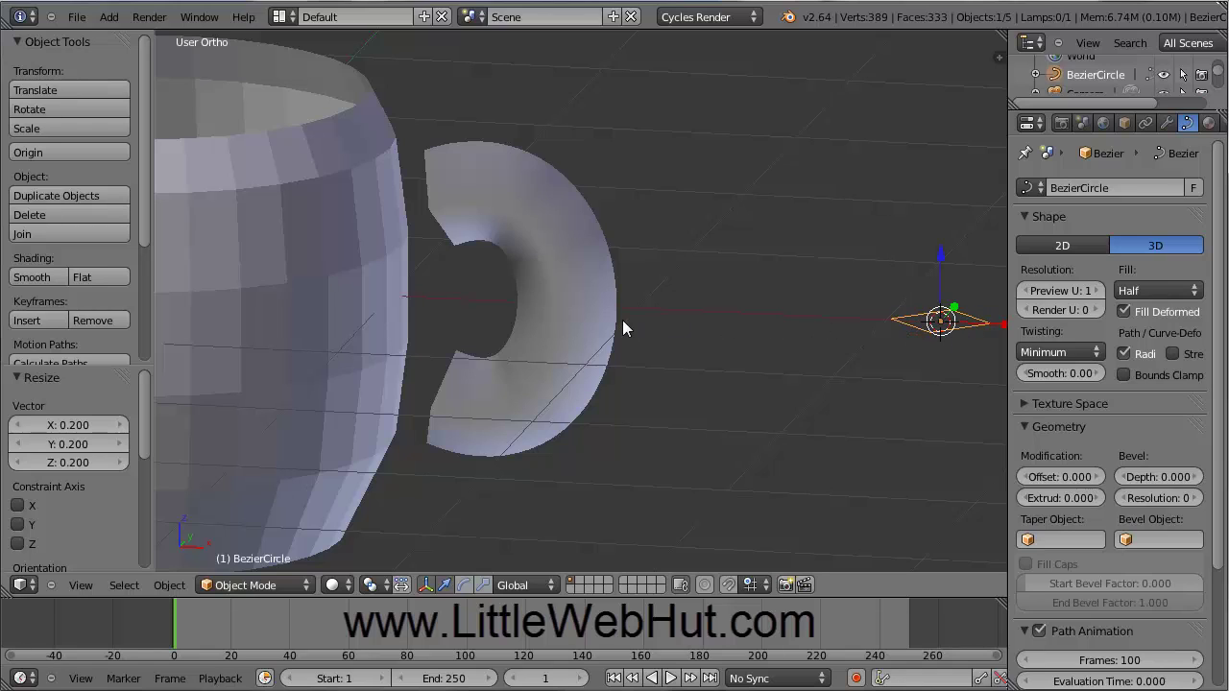
Convert the bevelled handle path into a mesh from the curve.
{"action": "middle_click_drag", "start_coordinate": [584, 326], "coordinate": [652, 316]}
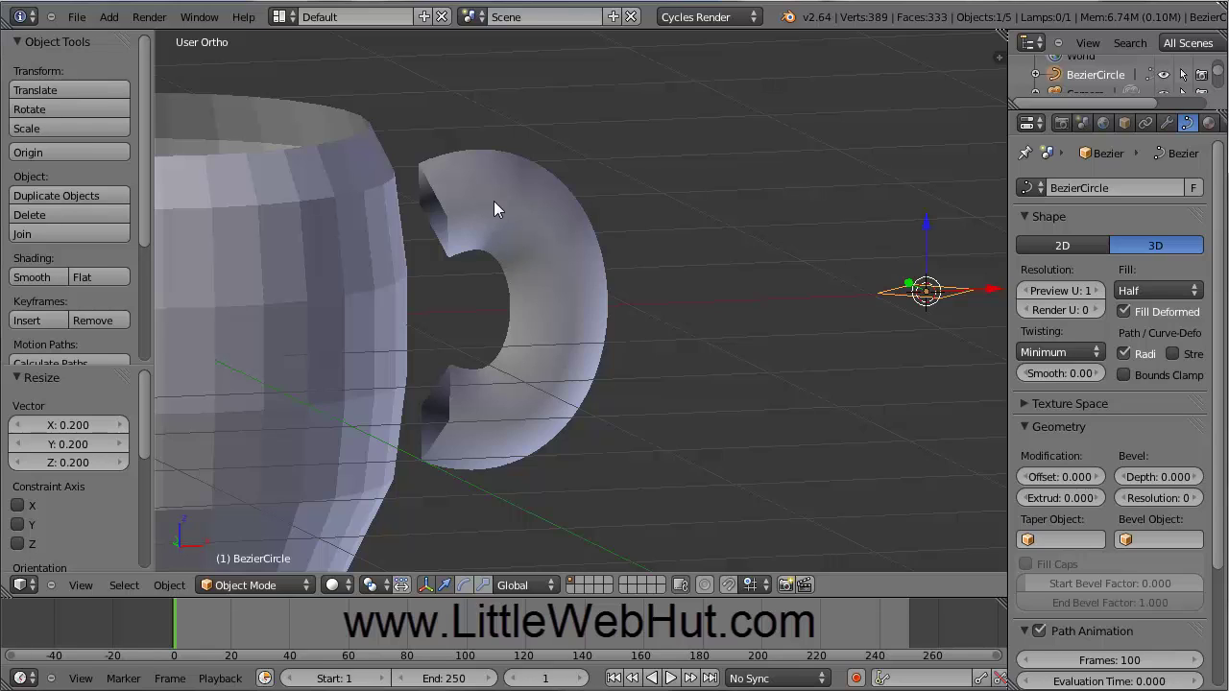
{"action": "right_click", "coordinate": [556, 221]}
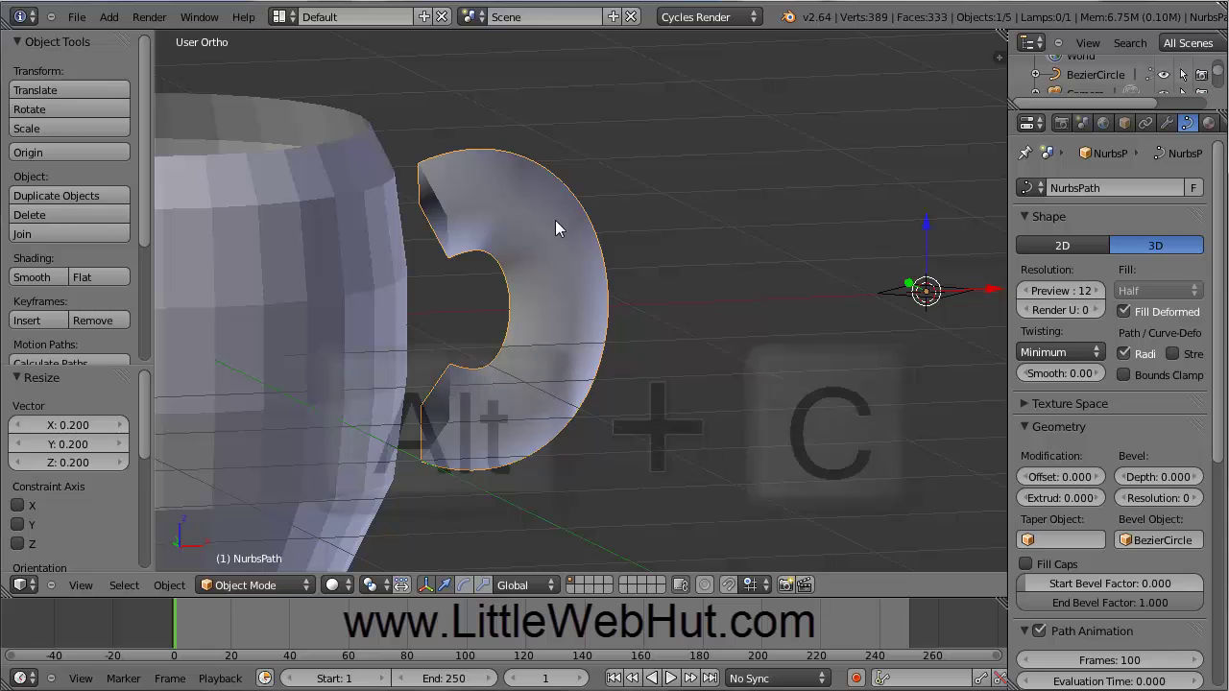
{"action": "key", "text": "alt+c"}
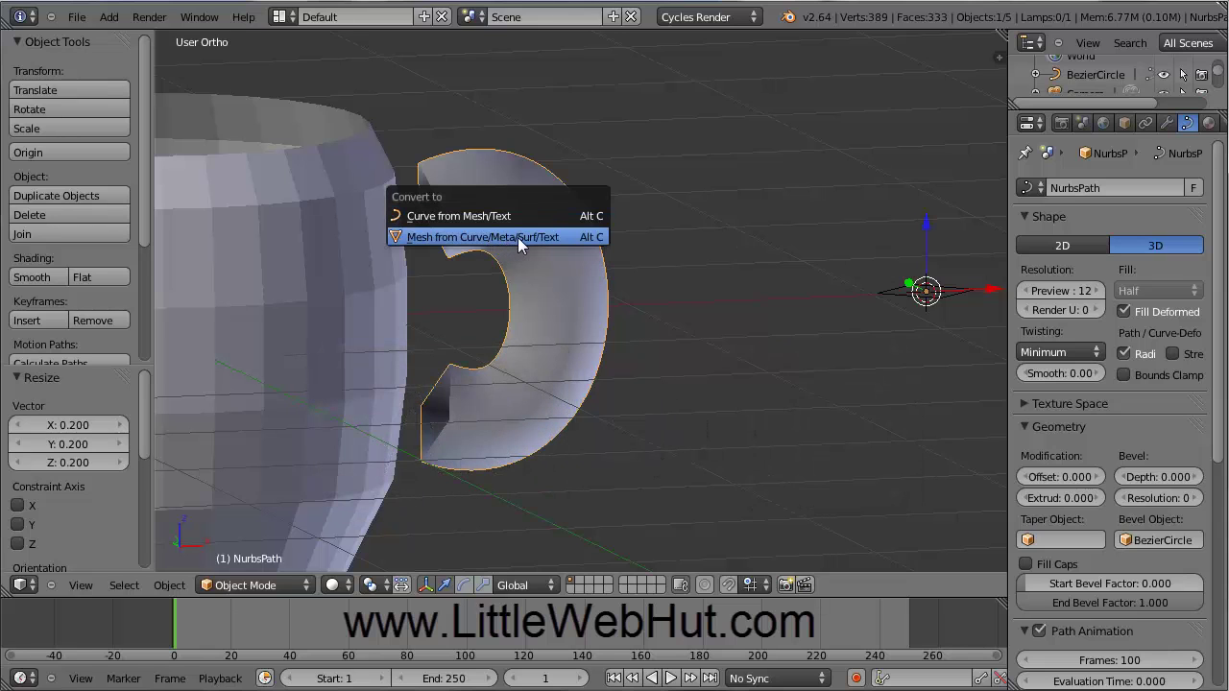
{"action": "left_click", "coordinate": [510, 237]}
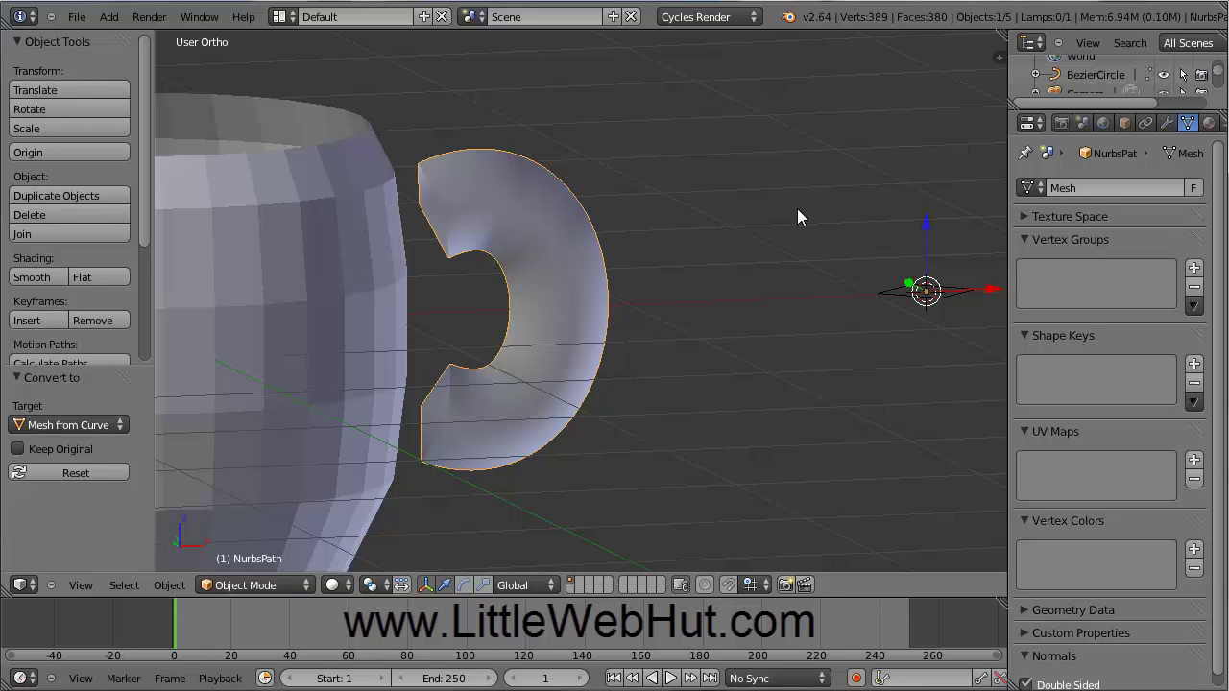
Delete the Bezier circle that served as the handle's bevel profile.
{"action": "right_click", "coordinate": [892, 296]}
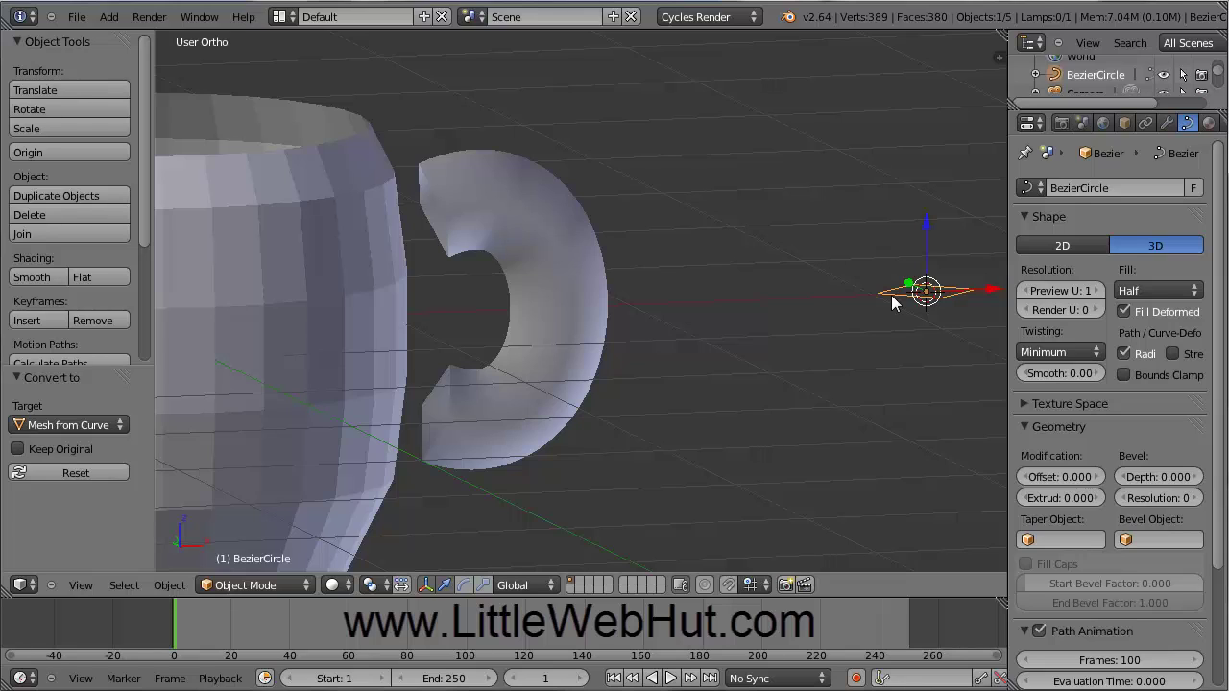
{"action": "key", "text": "x"}
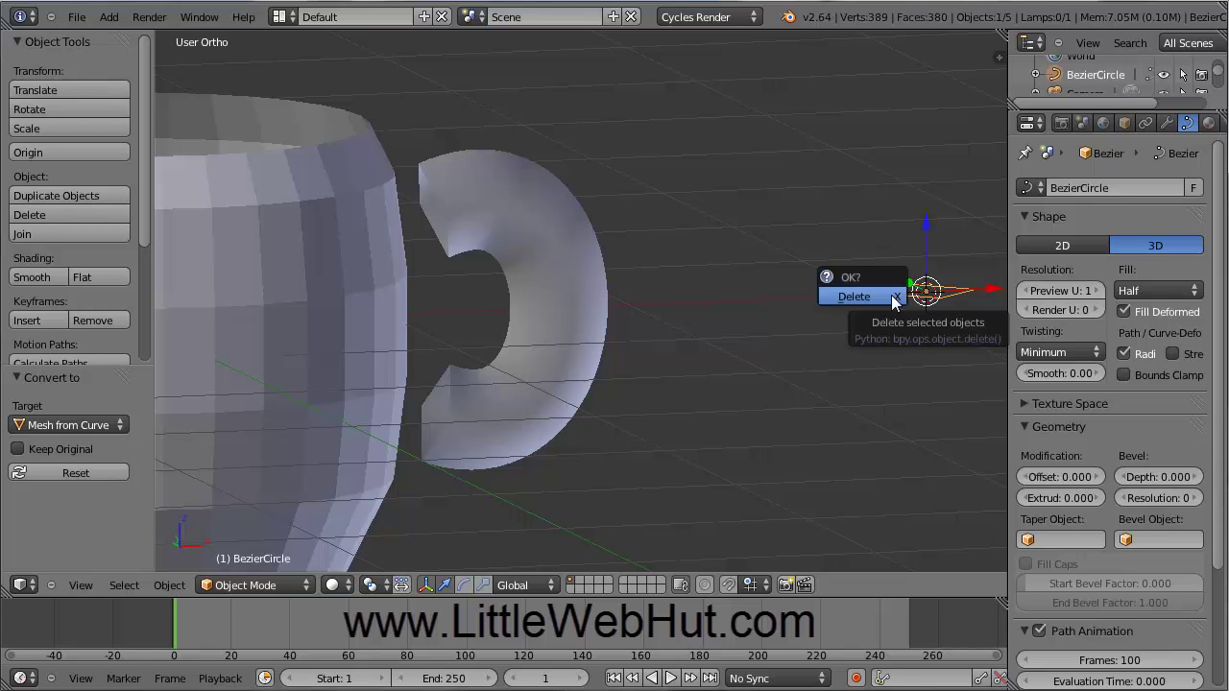
{"action": "left_click", "coordinate": [873, 296]}
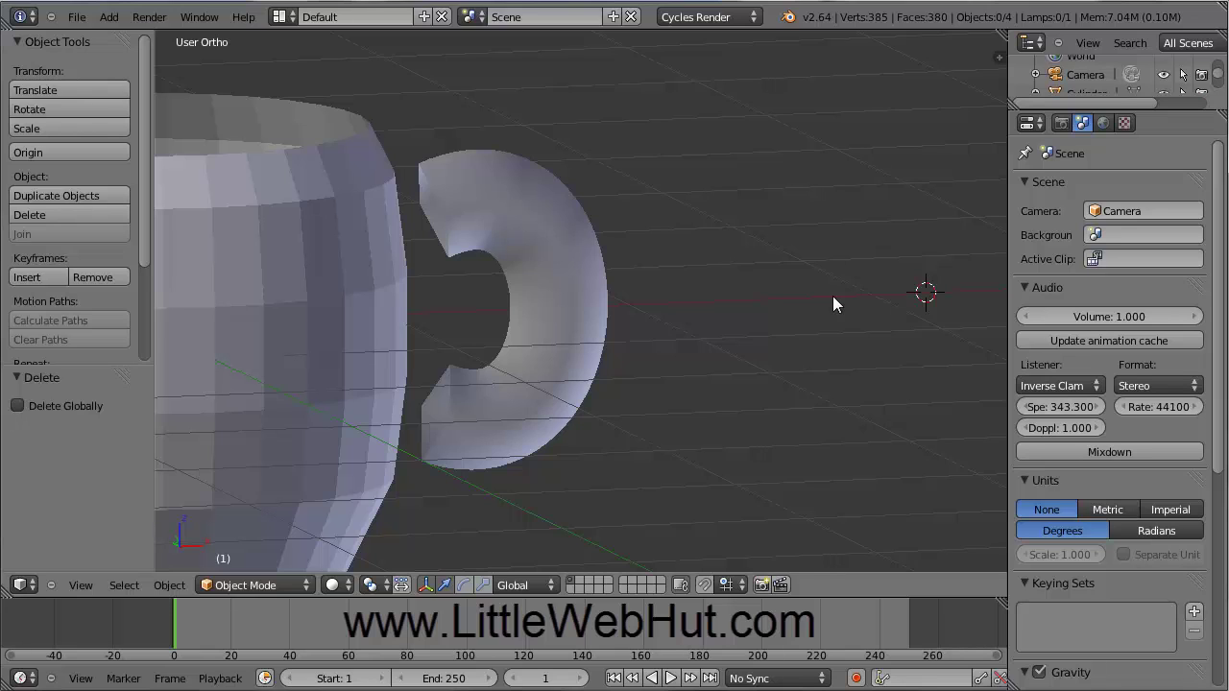
Check the cup and handle alignment from above, and in front view move the cup about 0.05 along X toward the handle.
{"action": "key", "text": "KP_7"}
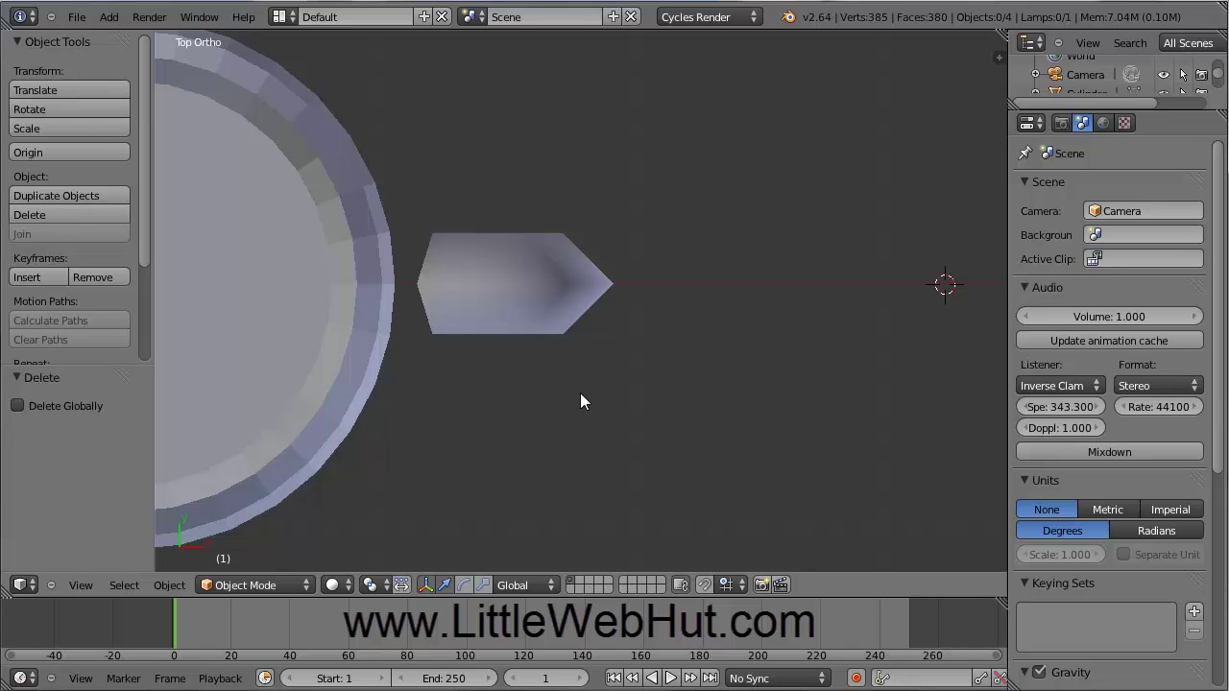
{"action": "middle_click_drag", "start_coordinate": [580, 401], "coordinate": [910, 417], "text": "shift"}
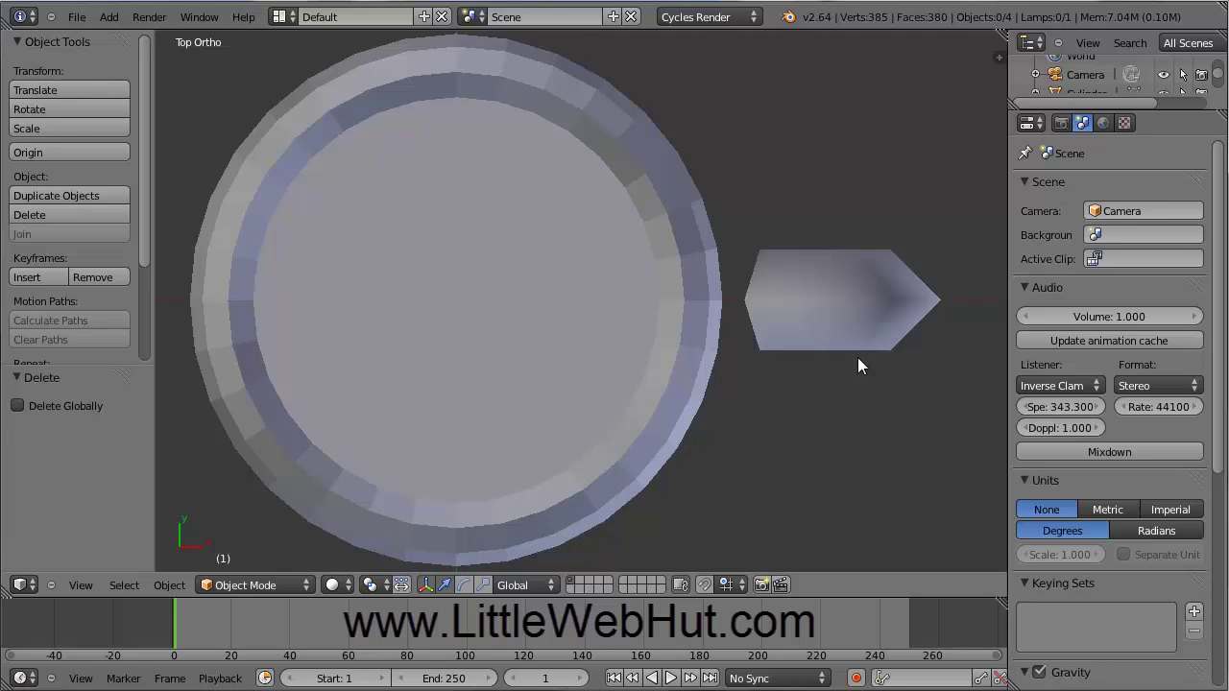
{"action": "key", "text": "KP_1"}
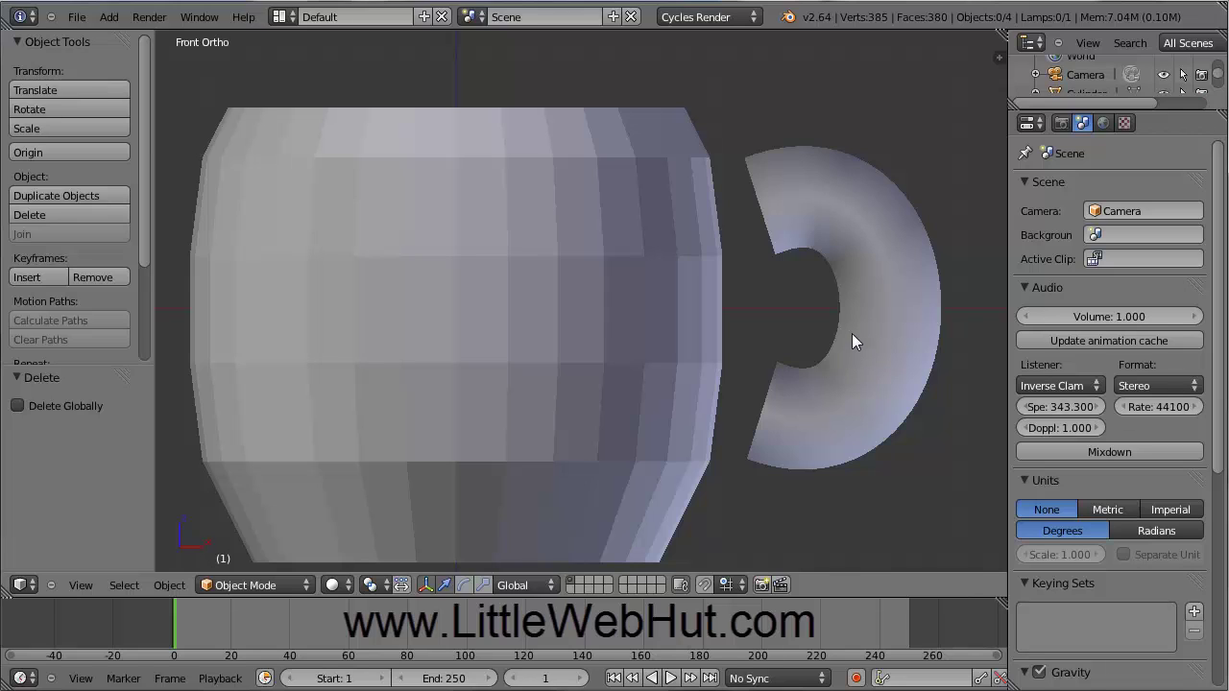
{"action": "right_click", "coordinate": [457, 310]}
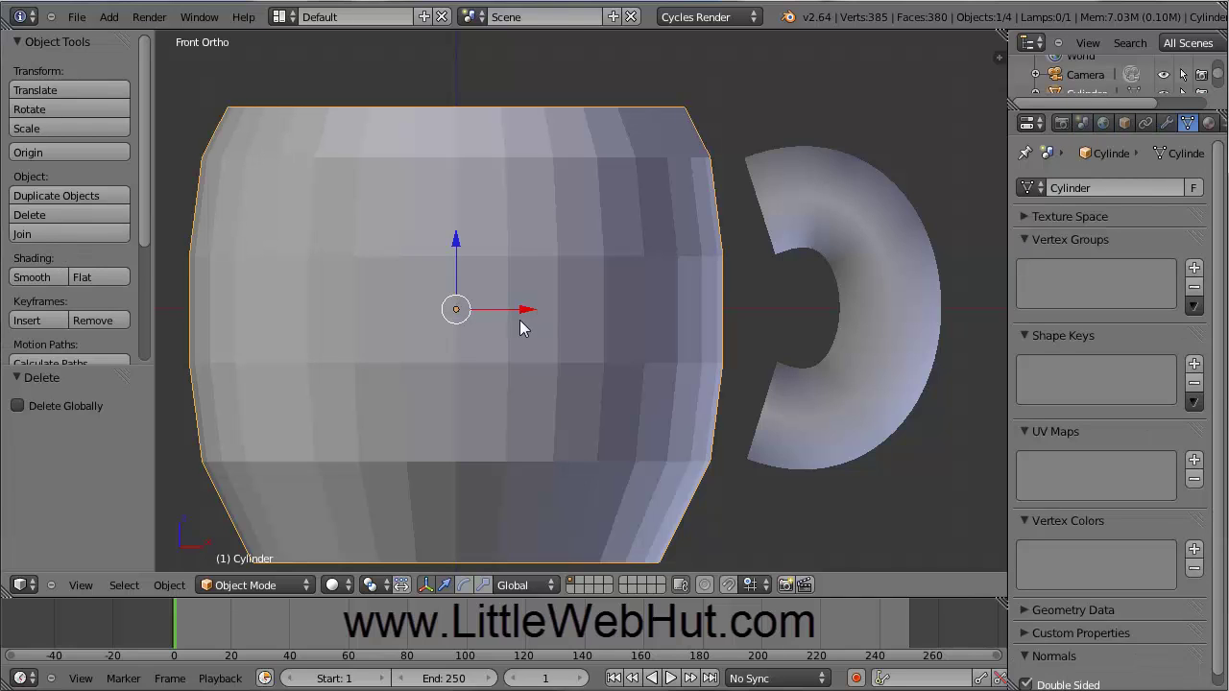
{"action": "left_click_drag", "start_coordinate": [522, 311], "coordinate": [536, 309]}
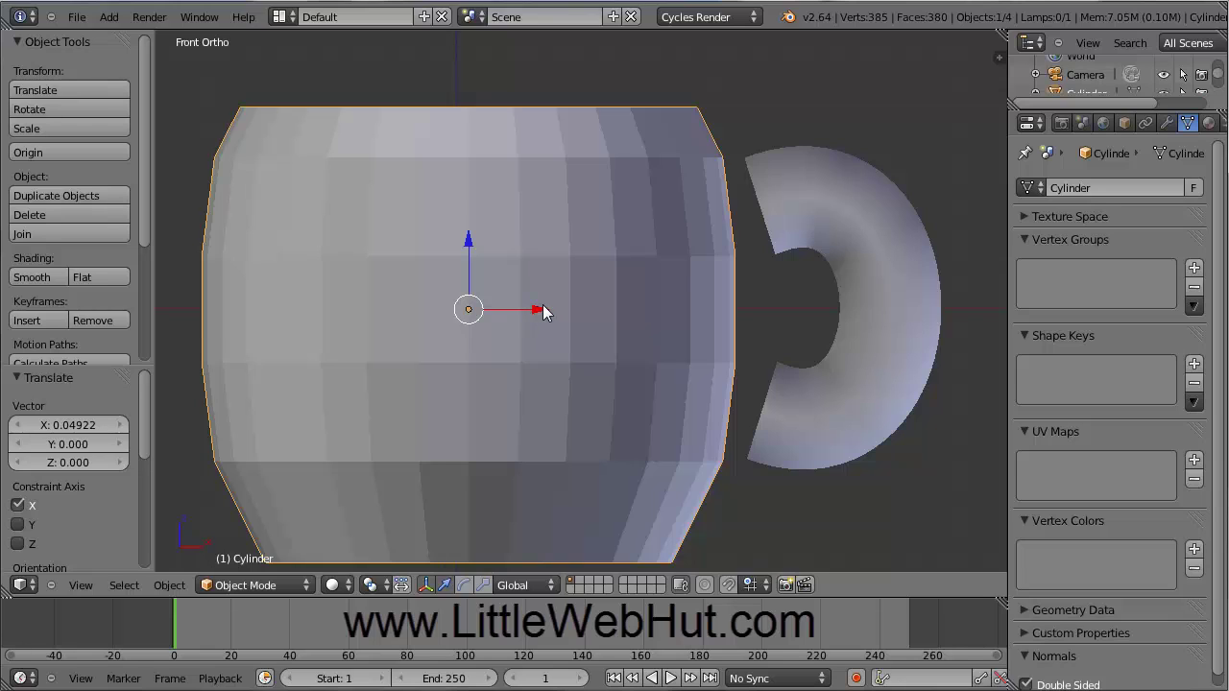
Join the cup and the handle into one mesh object and enter Edit Mode on it.
{"action": "right_click", "coordinate": [848, 205], "text": "shift"}
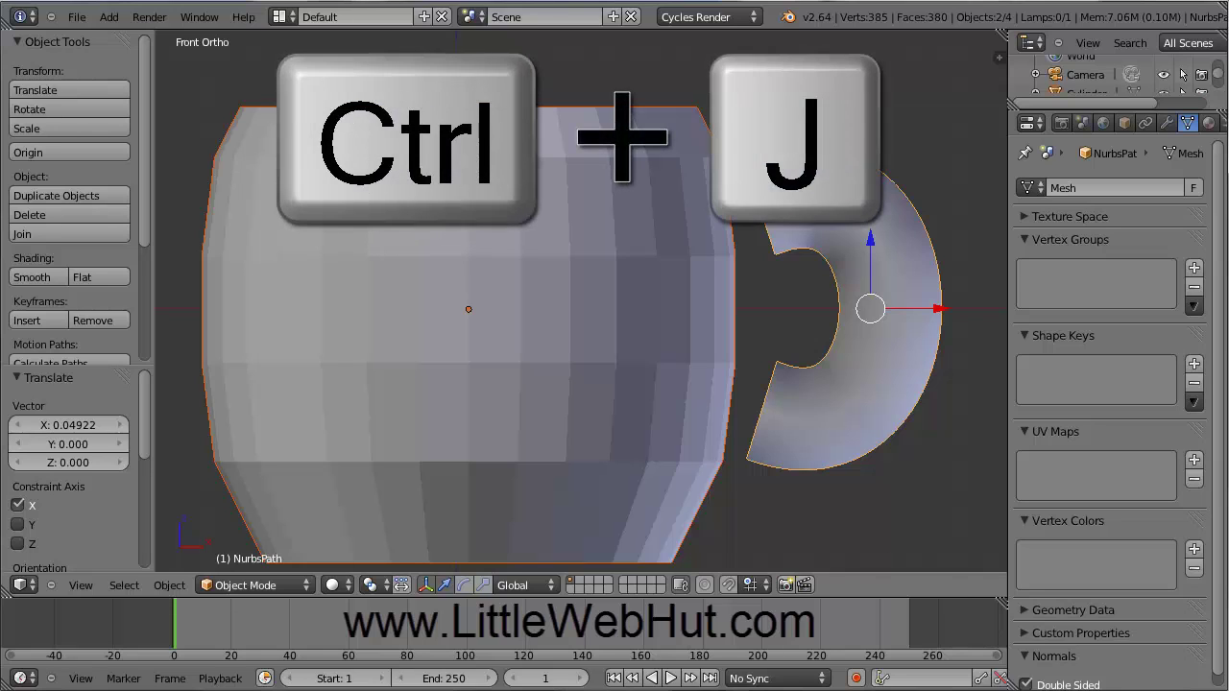
{"action": "key", "text": "ctrl+j"}
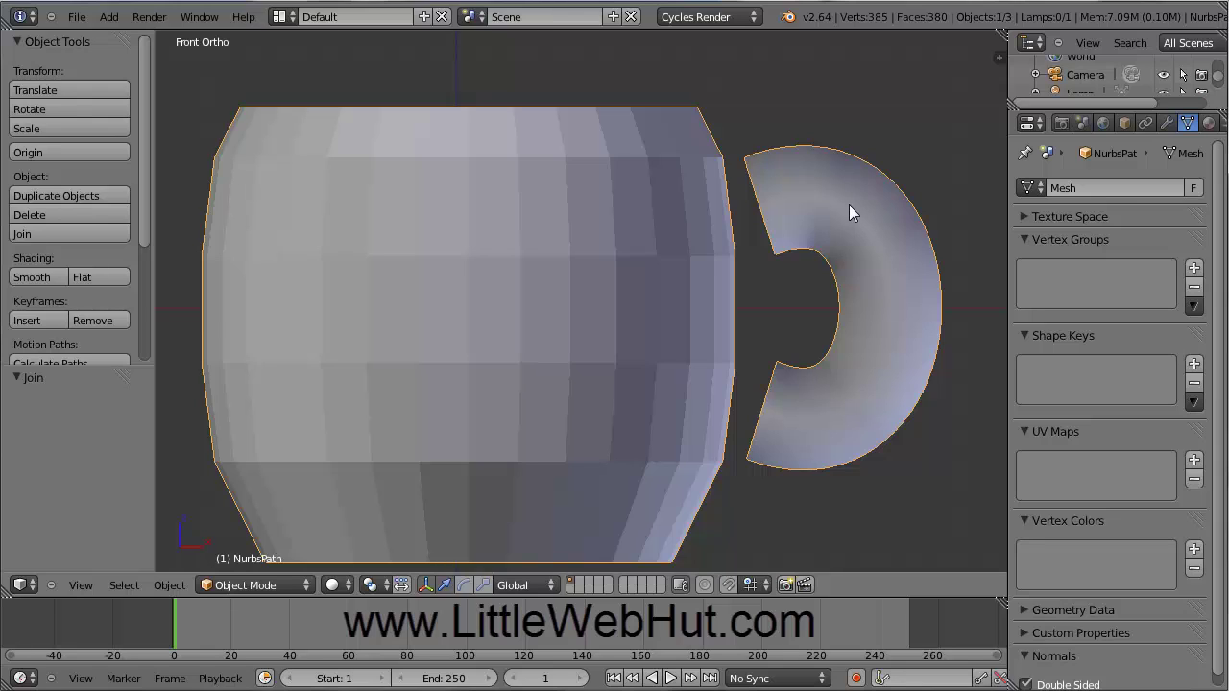
{"action": "left_click", "coordinate": [282, 584]}
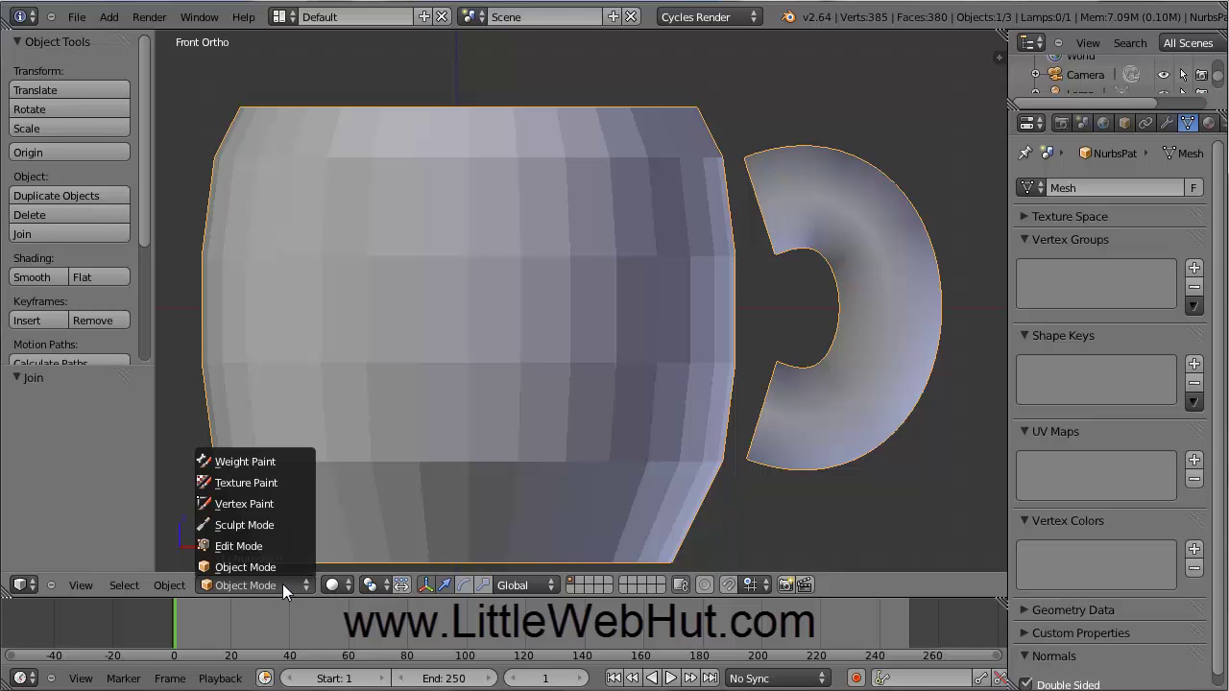
{"action": "left_click", "coordinate": [264, 545]}
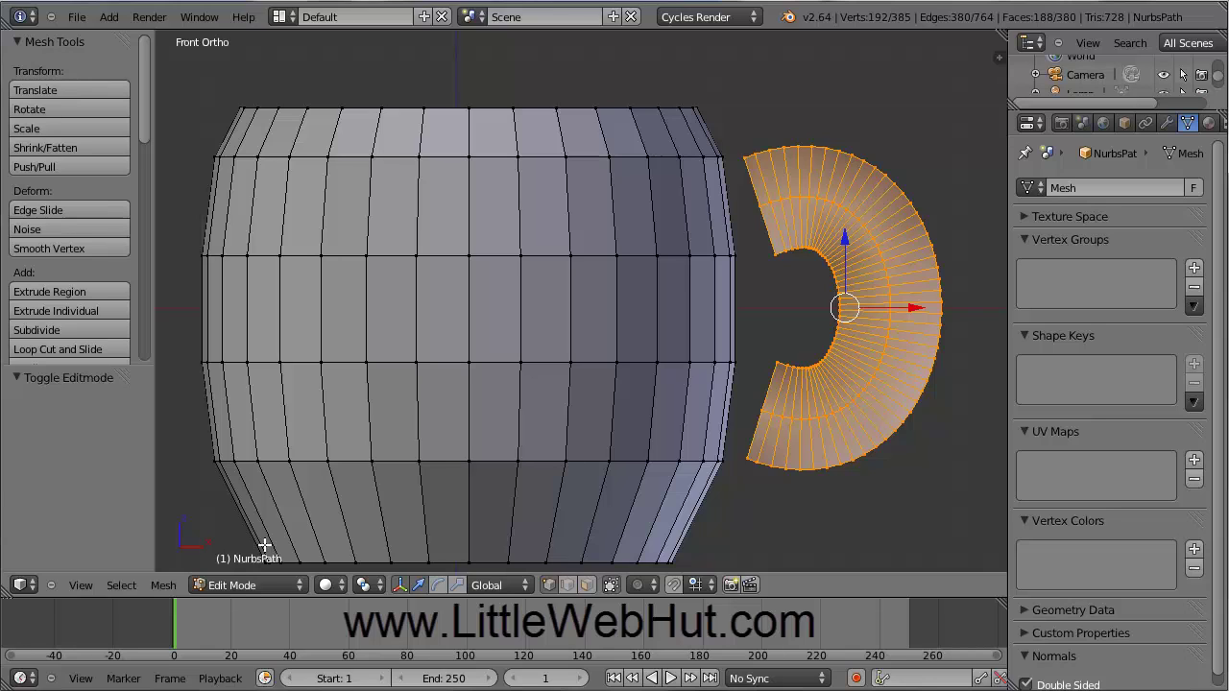
Clear the selection, switch to face select mode and delete the two adjacent cup faces behind the handle's upper end.
{"action": "key", "text": "a"}
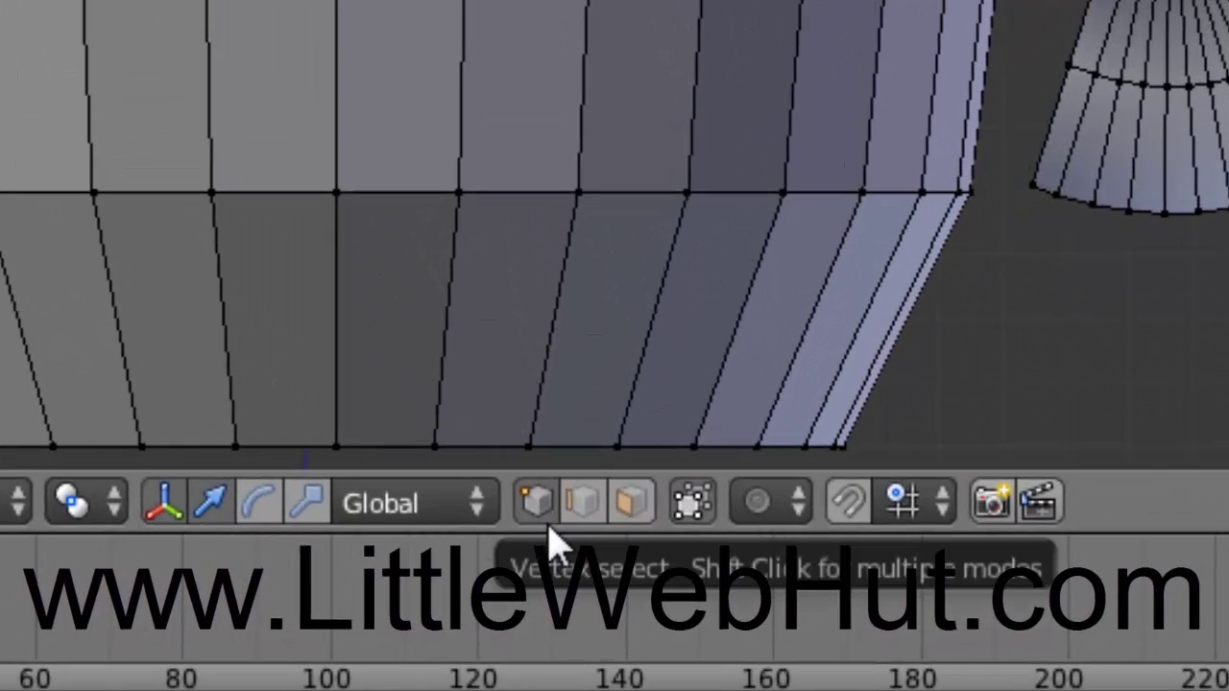
{"action": "left_click", "coordinate": [639, 517]}
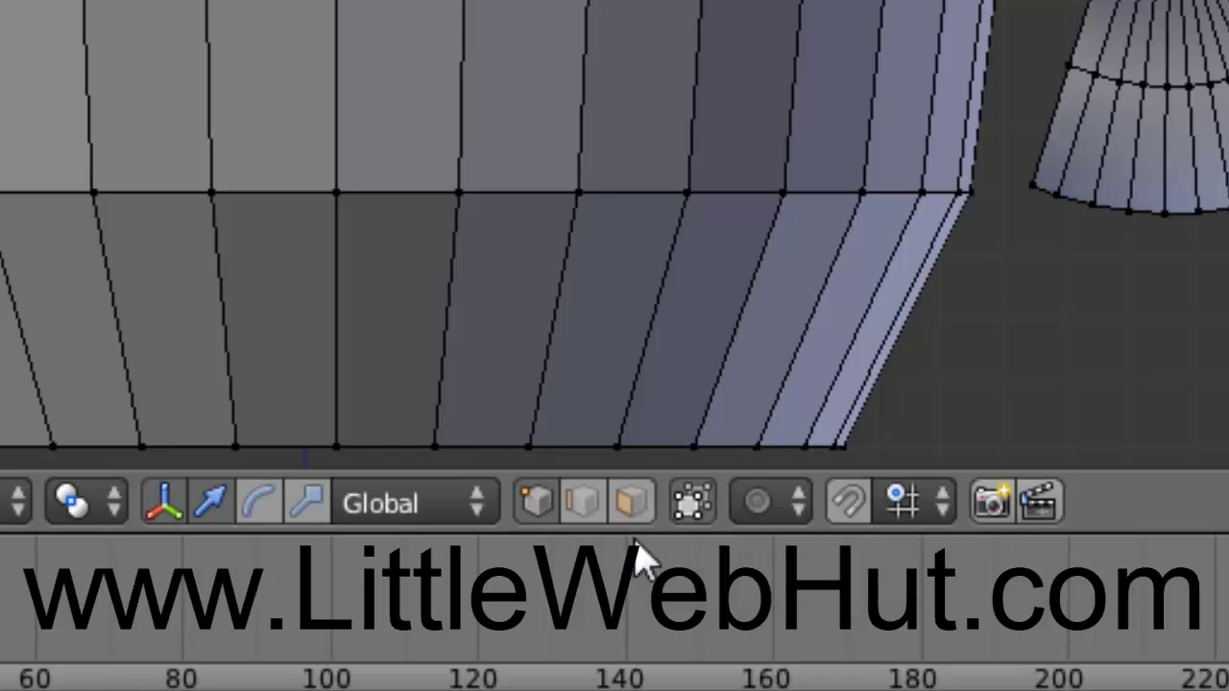
{"action": "left_click", "coordinate": [633, 504]}
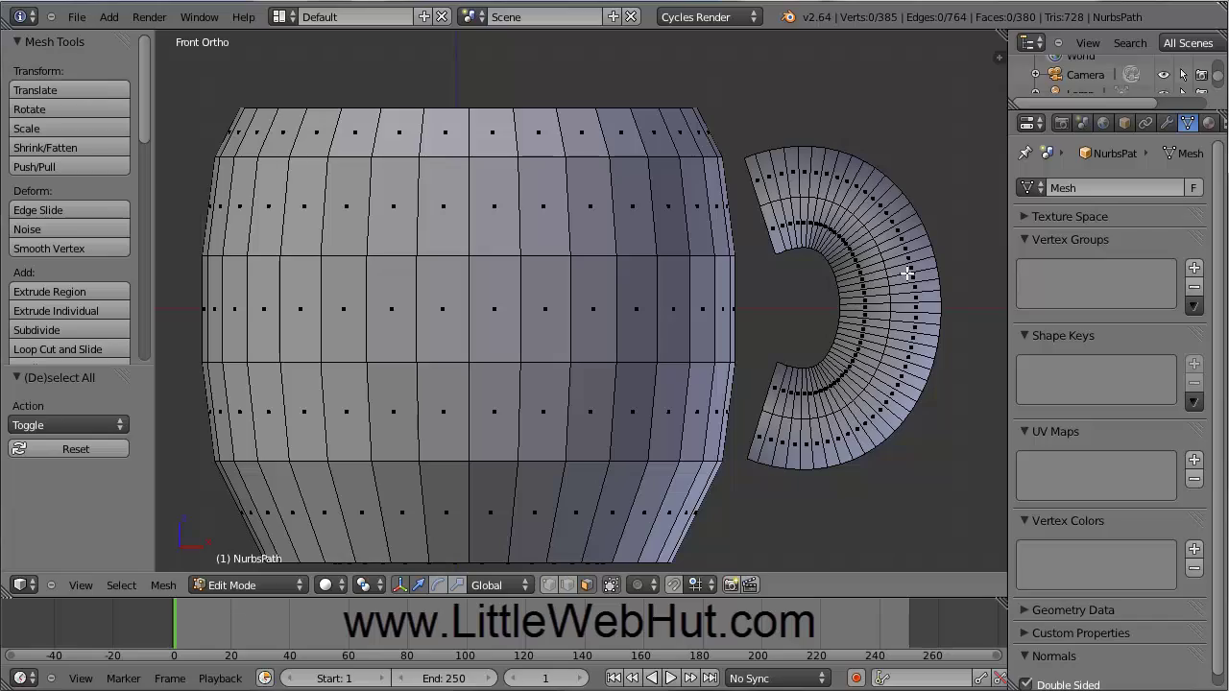
{"action": "middle_click_drag", "start_coordinate": [905, 261], "coordinate": [707, 338]}
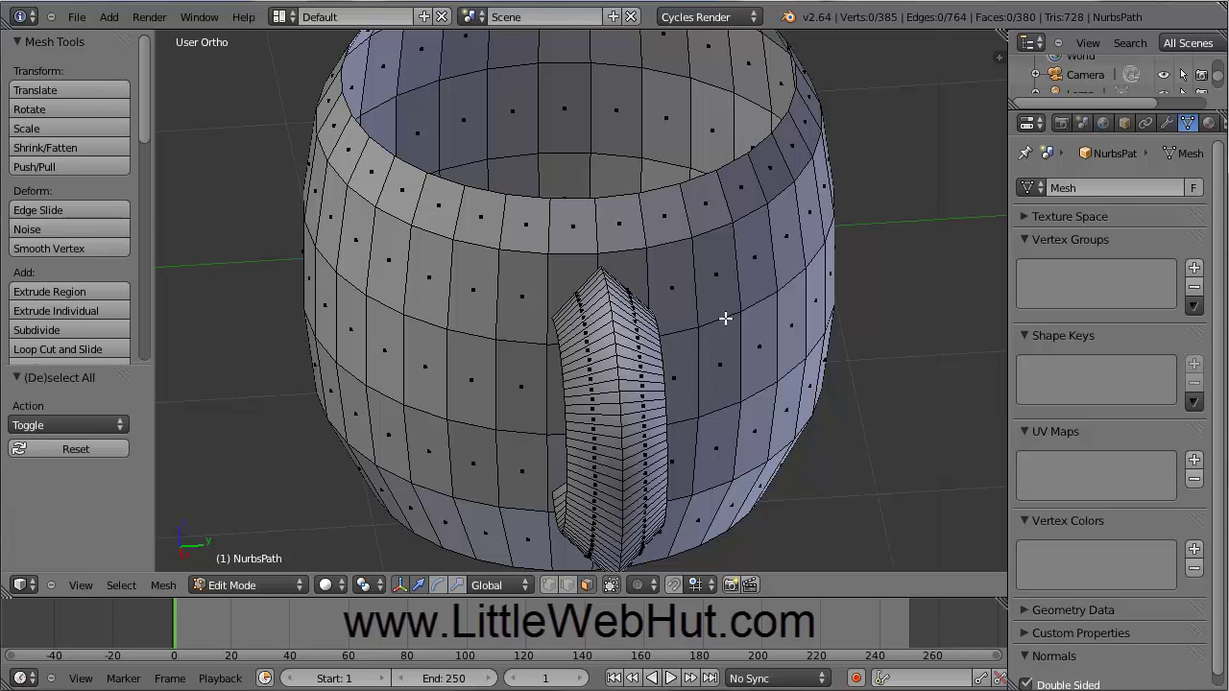
{"action": "right_click", "coordinate": [569, 274]}
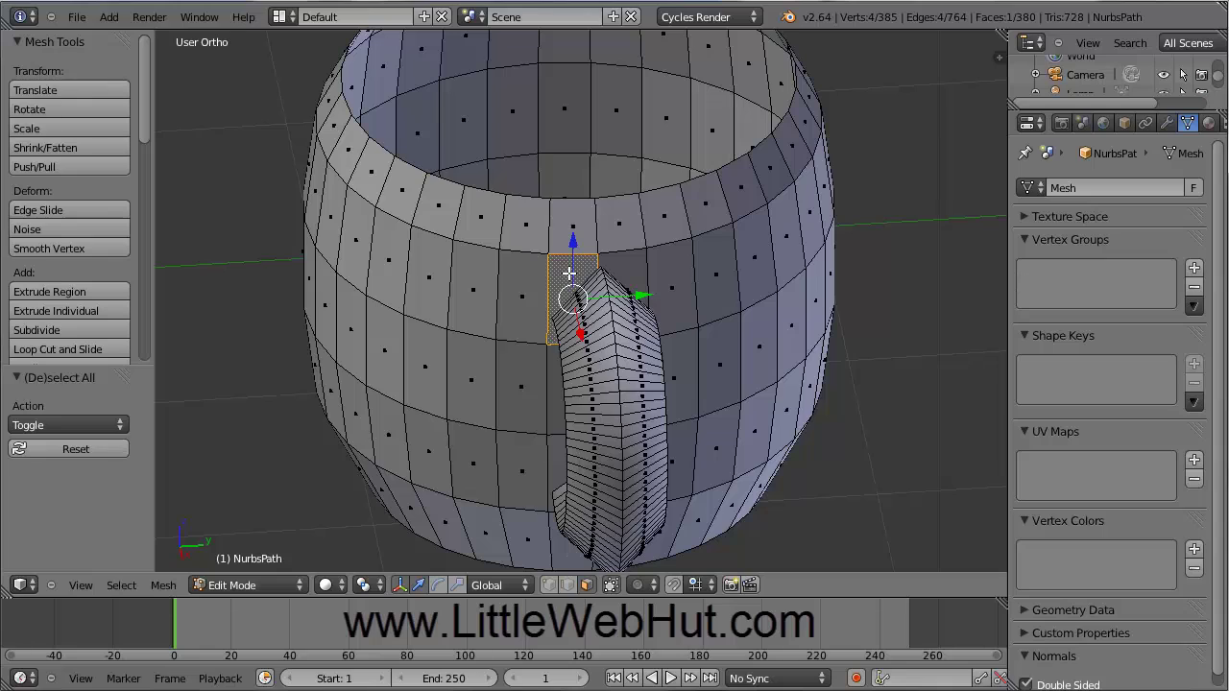
{"action": "right_click", "coordinate": [630, 268], "text": "shift"}
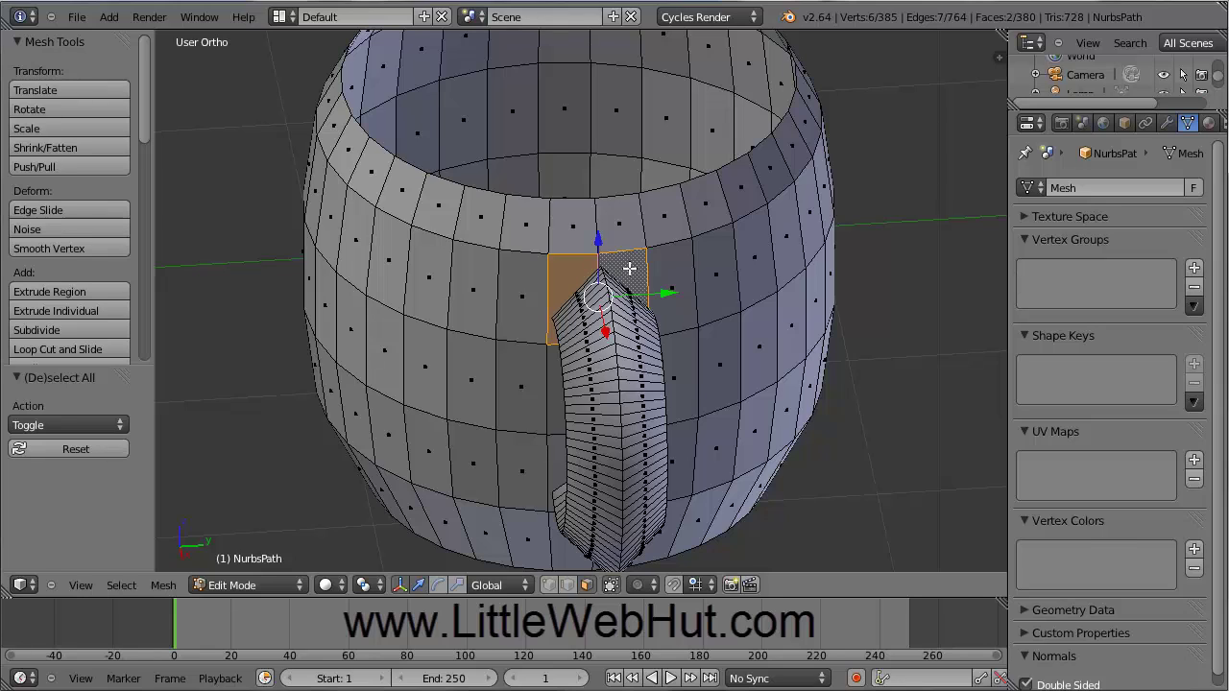
{"action": "key", "text": "x"}
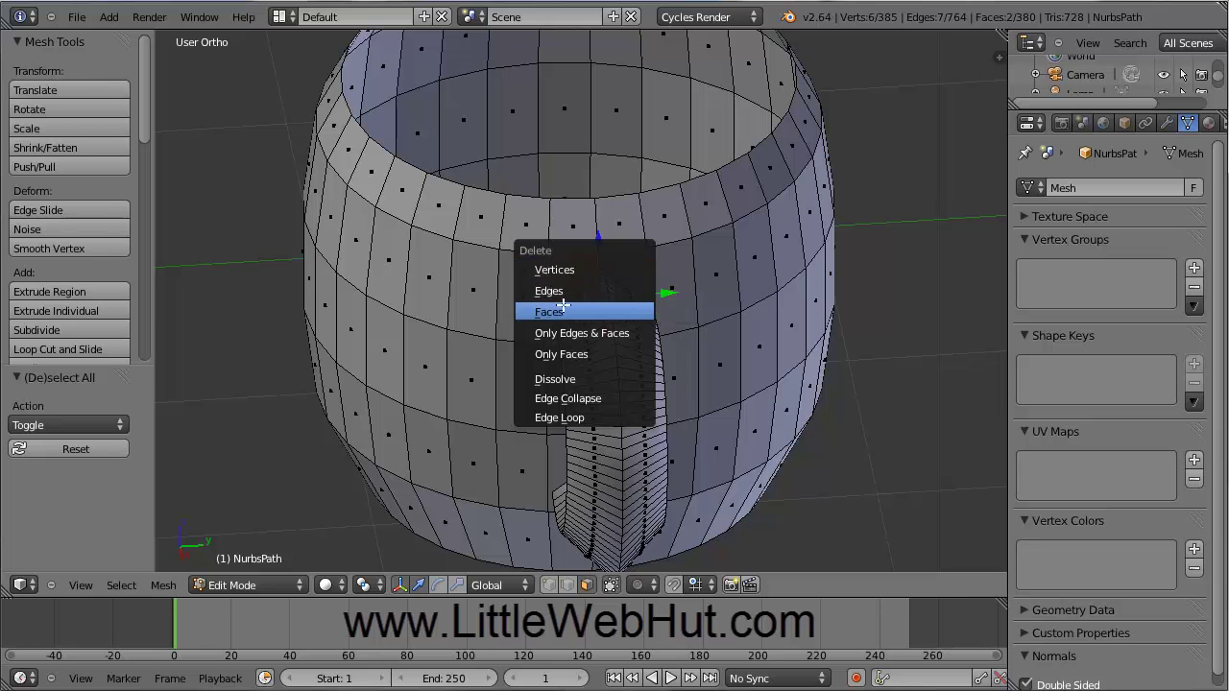
{"action": "left_click", "coordinate": [604, 313]}
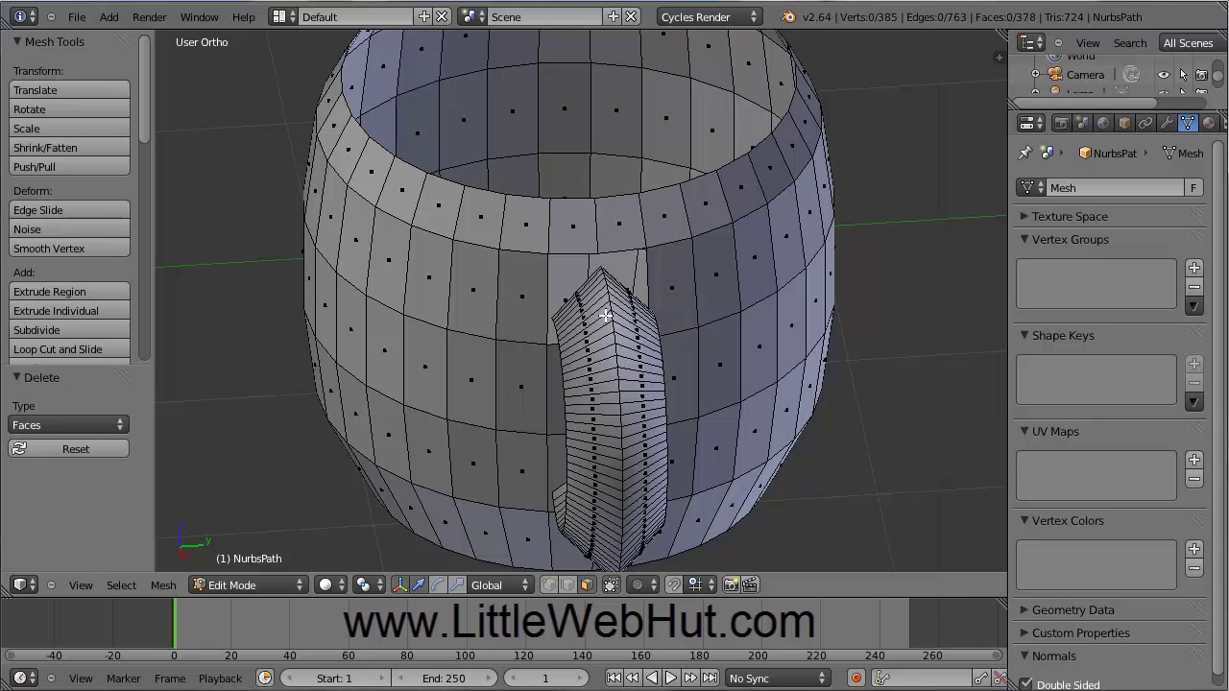
Delete the two adjacent cup faces behind the handle's lower end.
{"action": "middle_click_drag", "start_coordinate": [533, 403], "coordinate": [535, 255]}
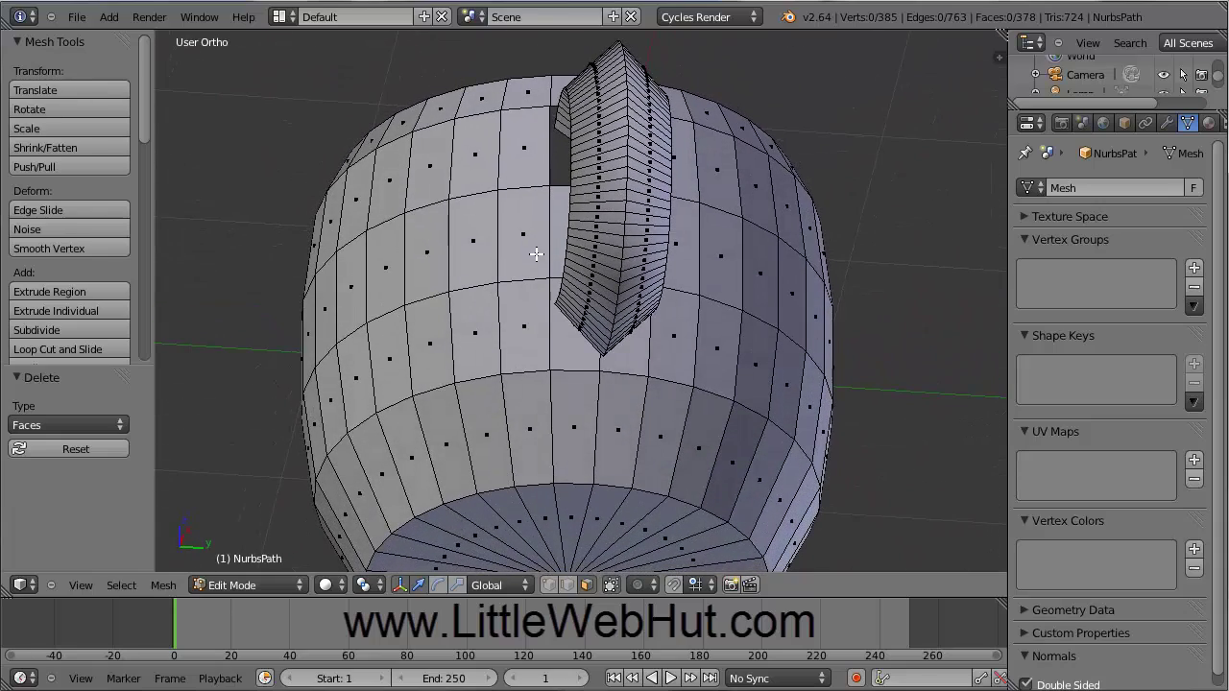
{"action": "right_click", "coordinate": [575, 346]}
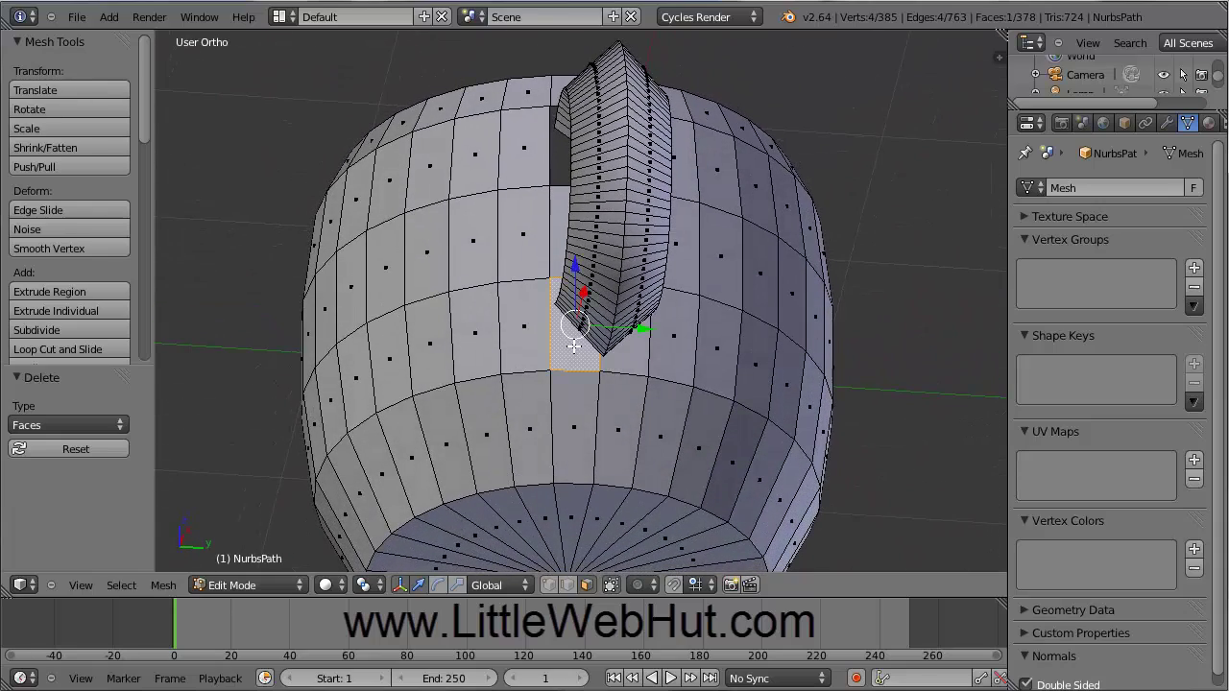
{"action": "right_click", "coordinate": [633, 355], "text": "shift"}
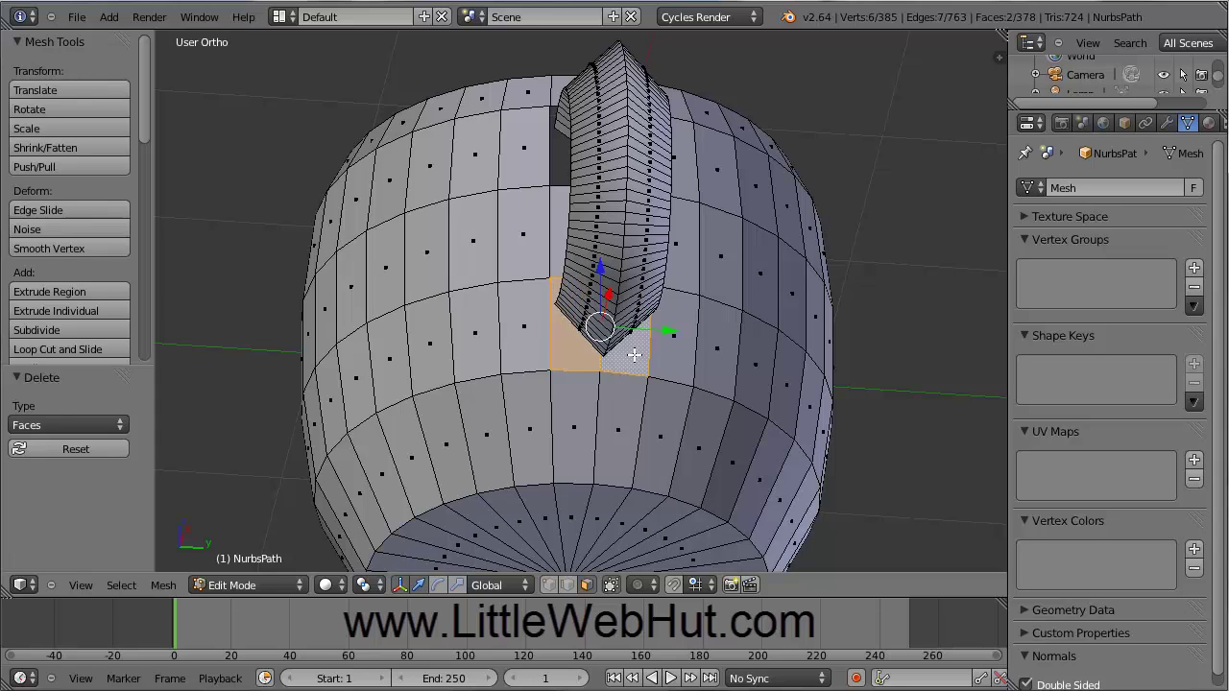
{"action": "key", "text": "x"}
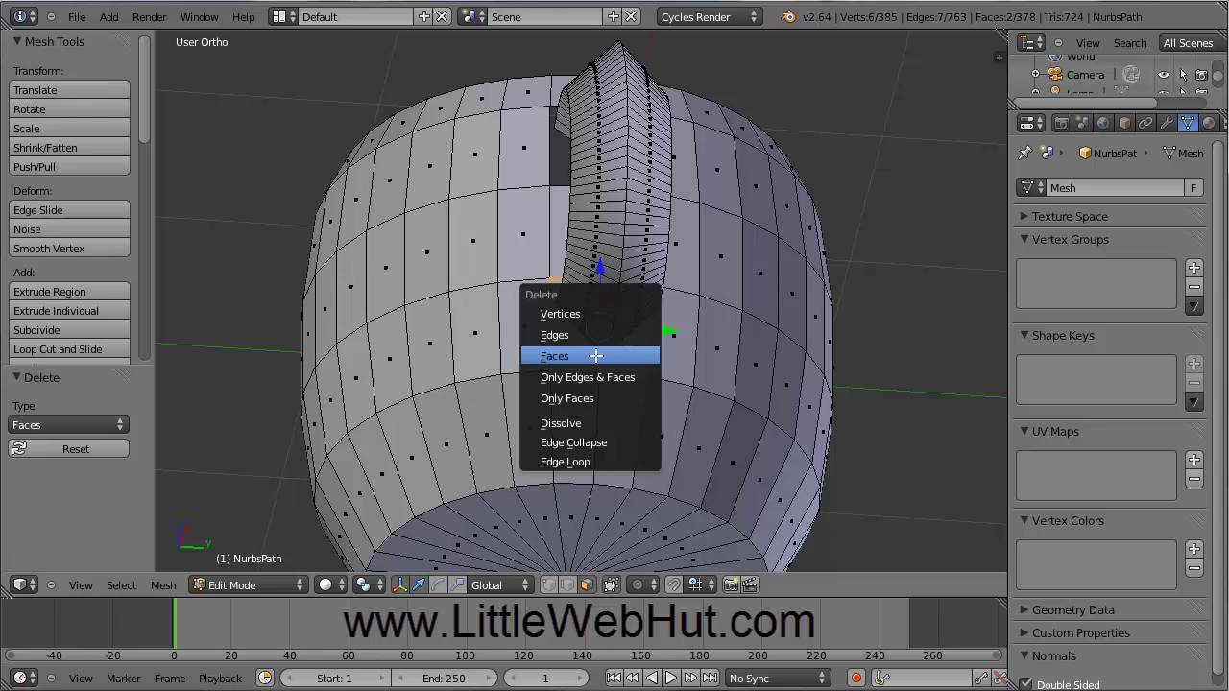
{"action": "left_click", "coordinate": [595, 356]}
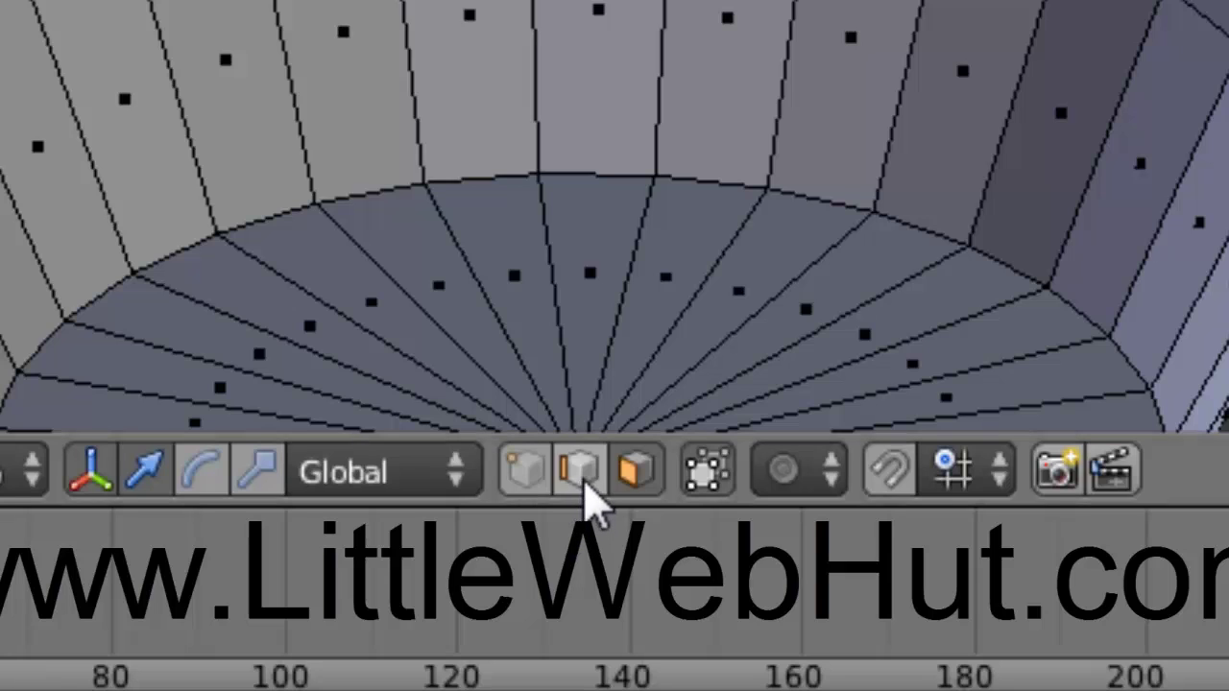
Switch to edge select mode and fill a face from the handle's upper end edge to the two cup hole edges on its -Y side.
{"action": "left_click", "coordinate": [582, 486]}
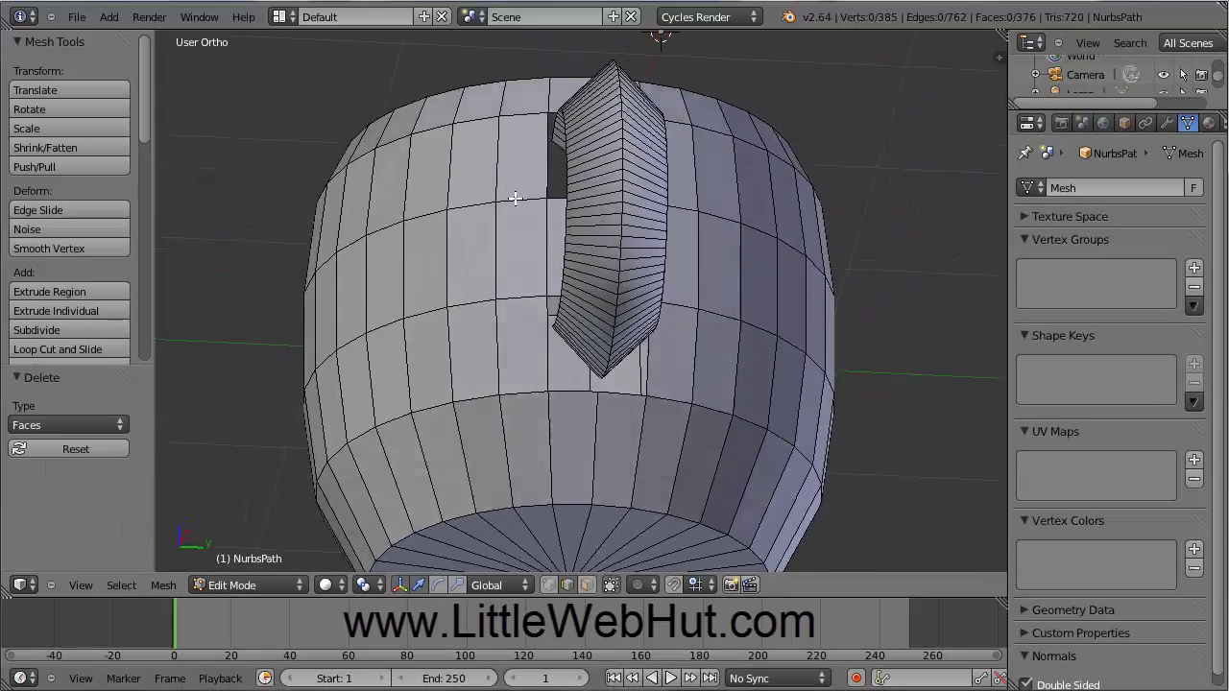
{"action": "middle_click_drag", "start_coordinate": [515, 198], "coordinate": [557, 340]}
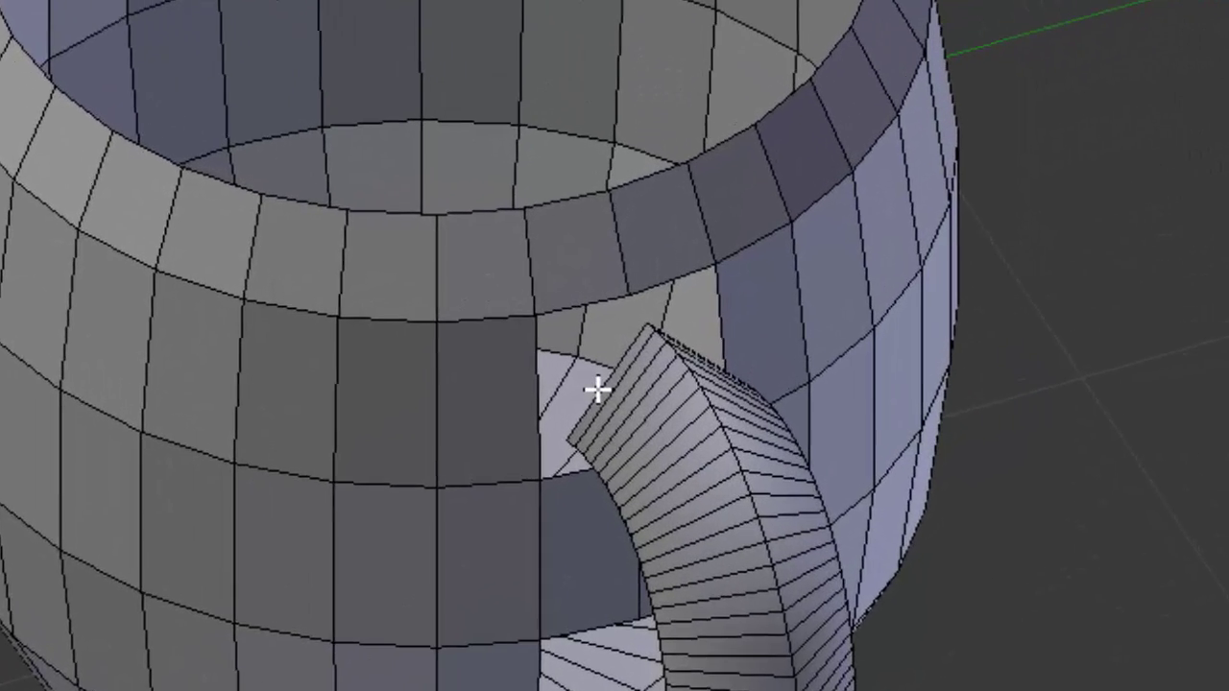
{"action": "right_click", "coordinate": [620, 326]}
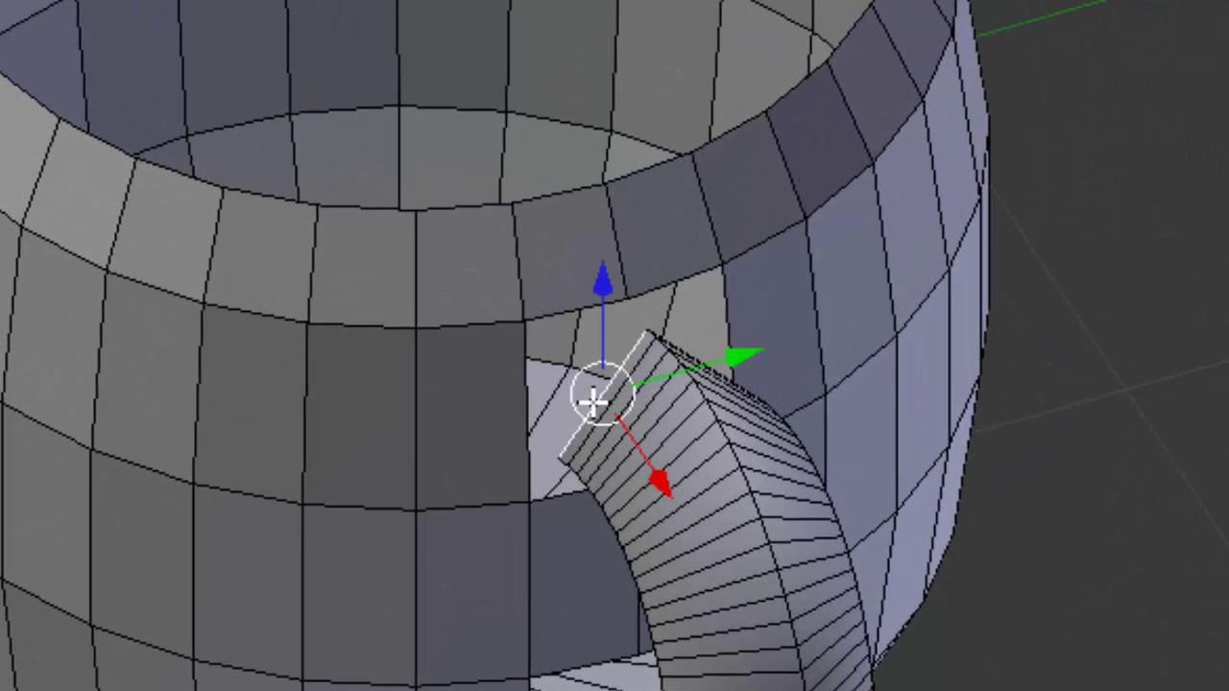
{"action": "right_click", "coordinate": [562, 312]}
{"action": "right_click", "coordinate": [532, 380]}
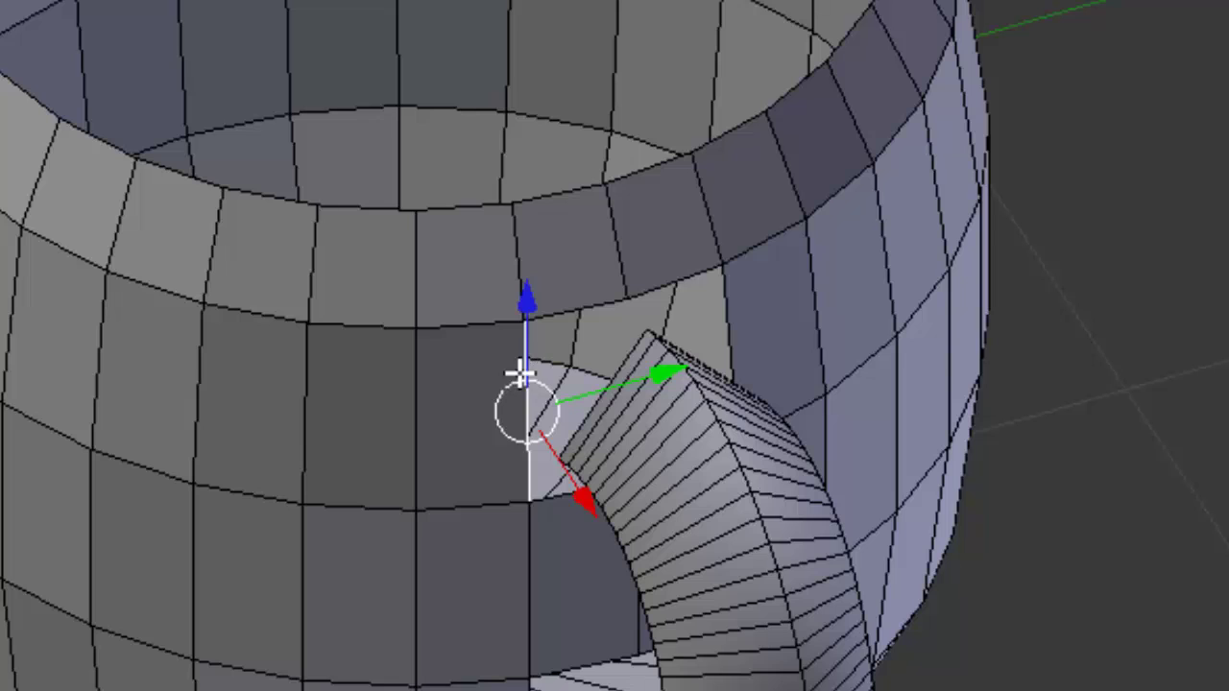
{"action": "right_click", "coordinate": [596, 403]}
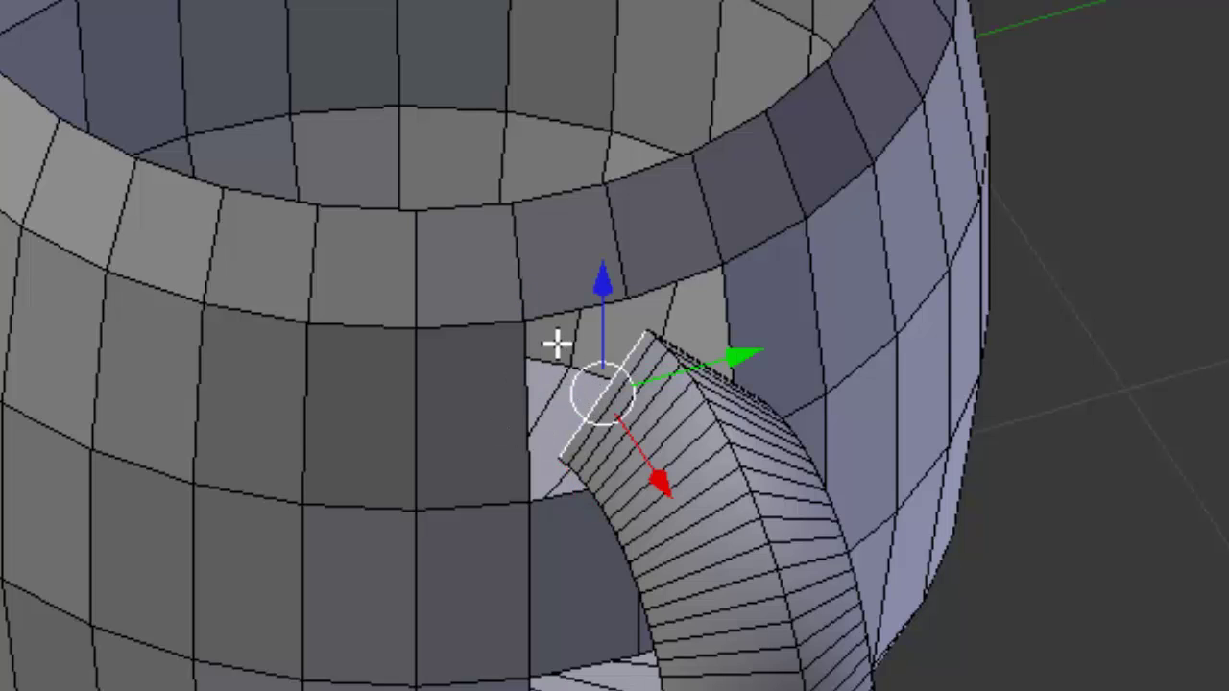
{"action": "right_click", "coordinate": [561, 312], "text": "shift"}
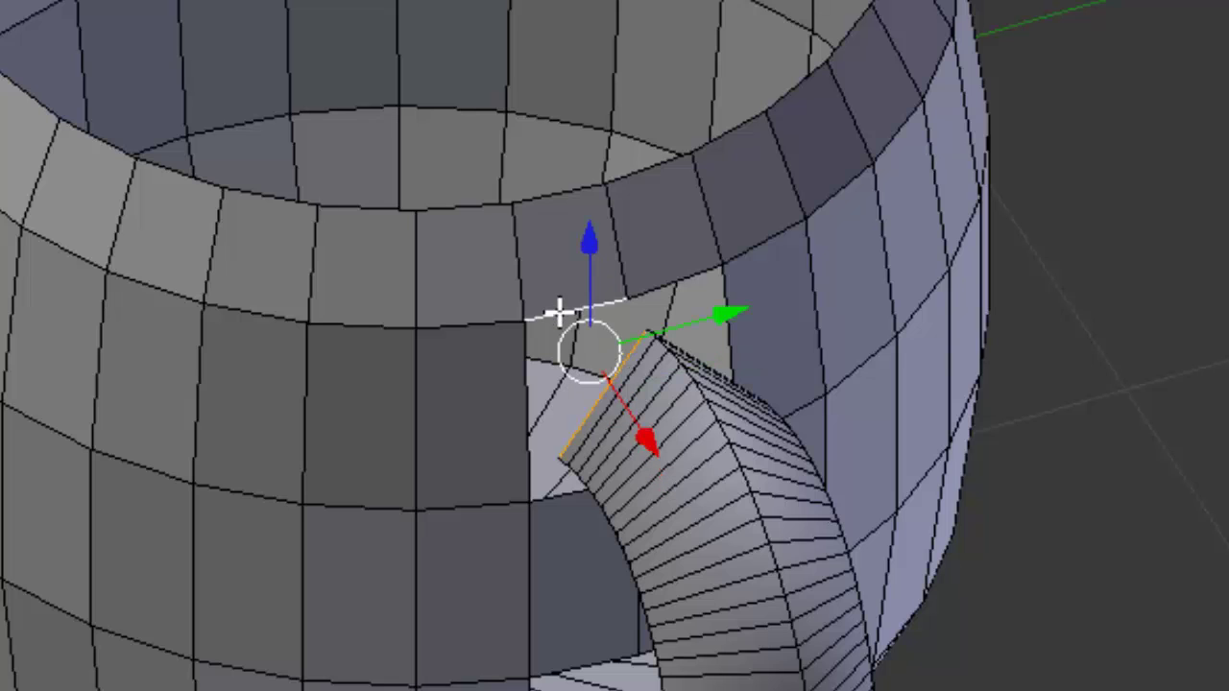
{"action": "right_click", "coordinate": [527, 403], "text": "shift"}
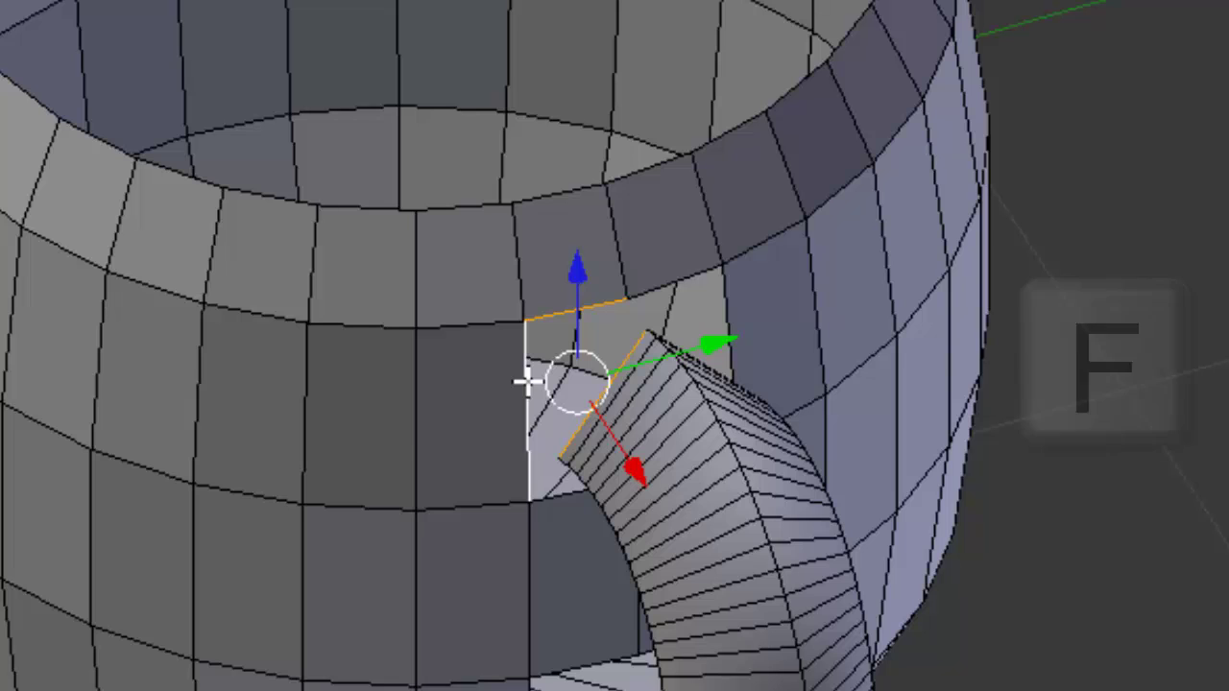
{"action": "key", "text": "f"}
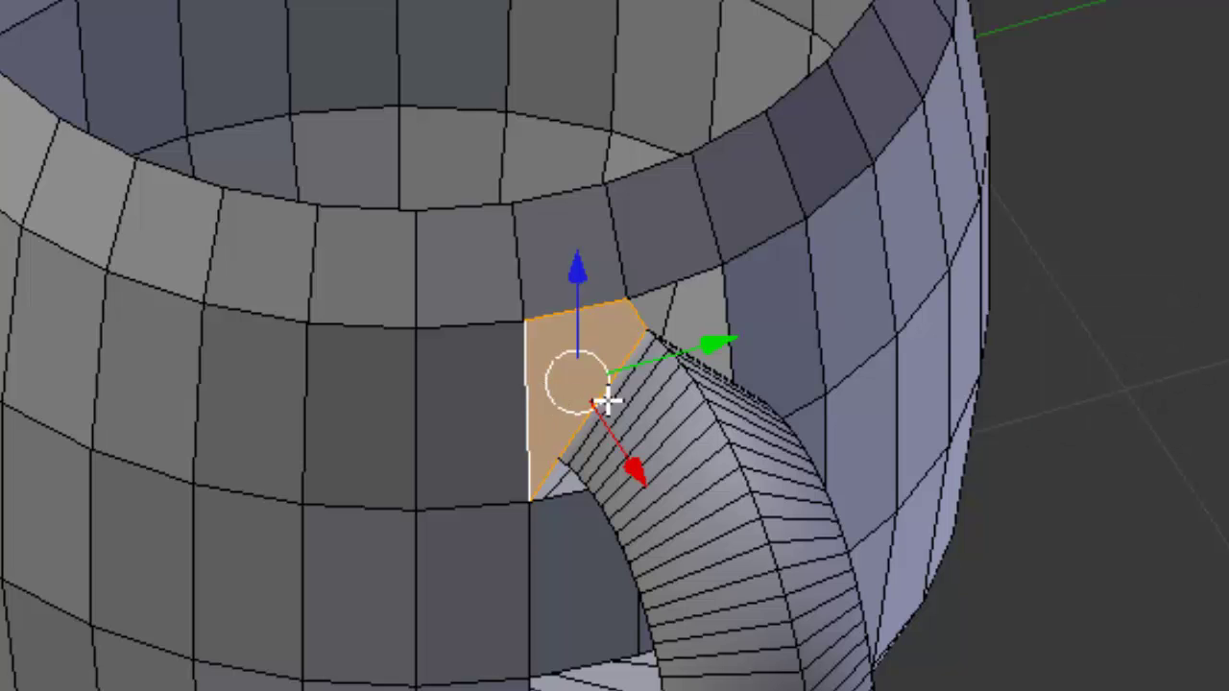
Fill a face between the handle's upper end edge and the two cup hole edges on its +Y side.
{"action": "middle_click_drag", "start_coordinate": [765, 387], "coordinate": [525, 323]}
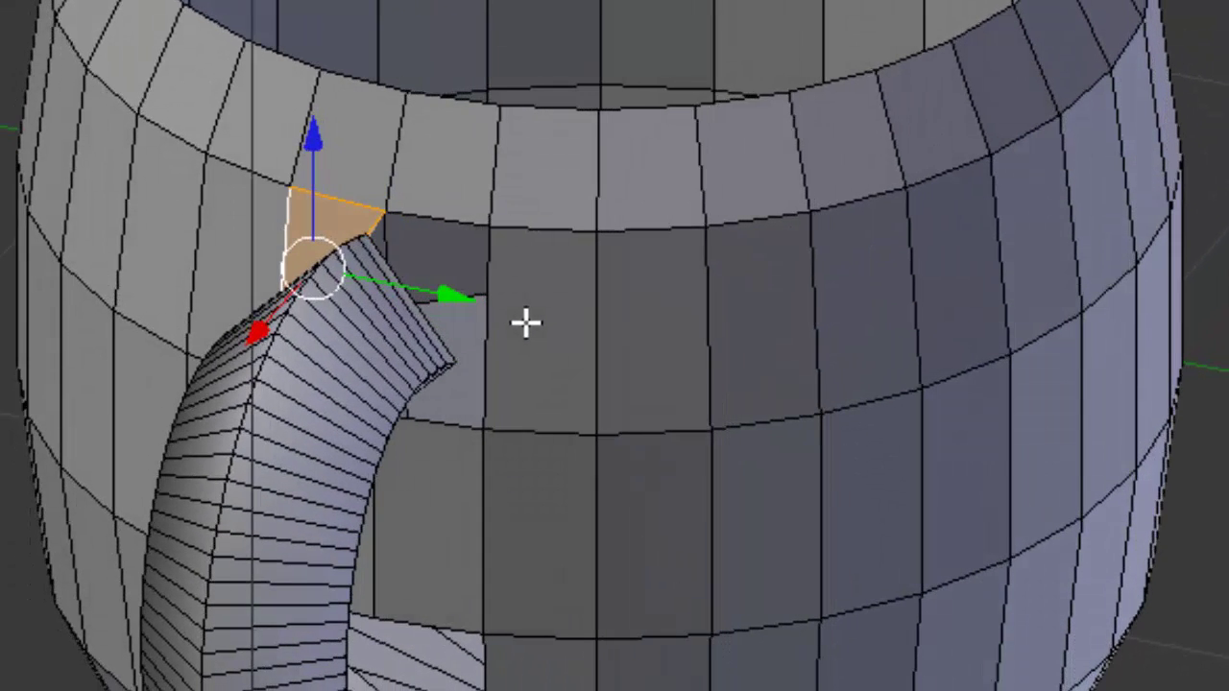
{"action": "right_click", "coordinate": [403, 281]}
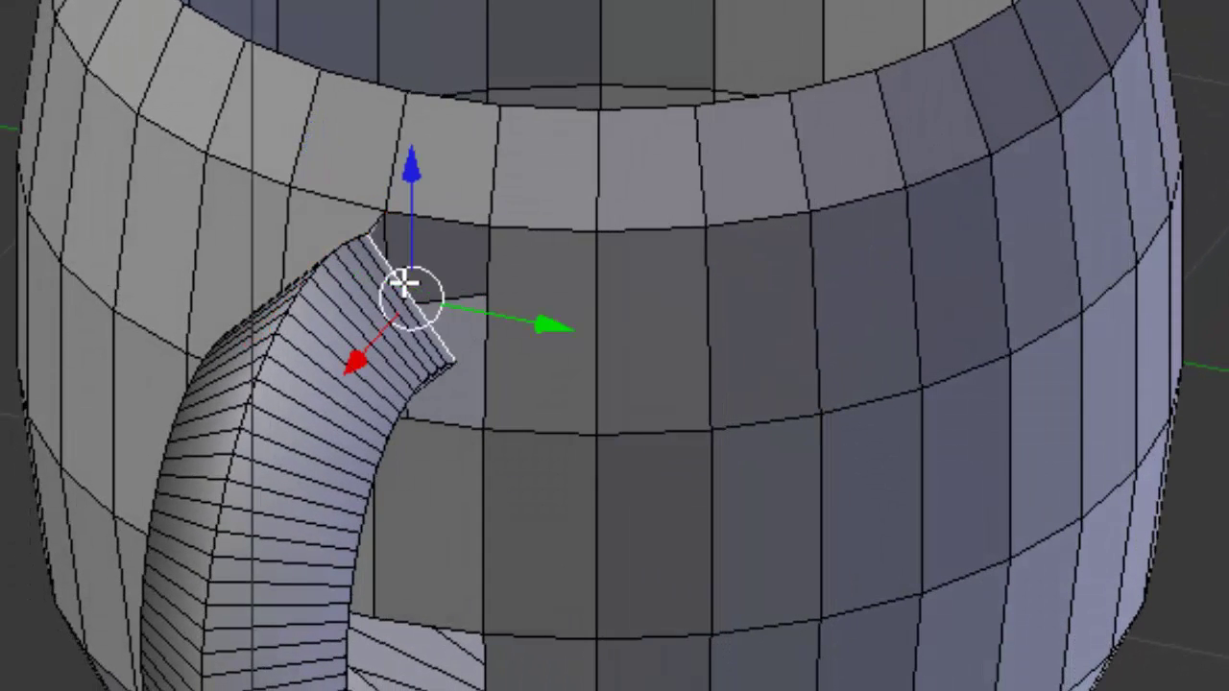
{"action": "right_click", "coordinate": [464, 230], "text": "shift"}
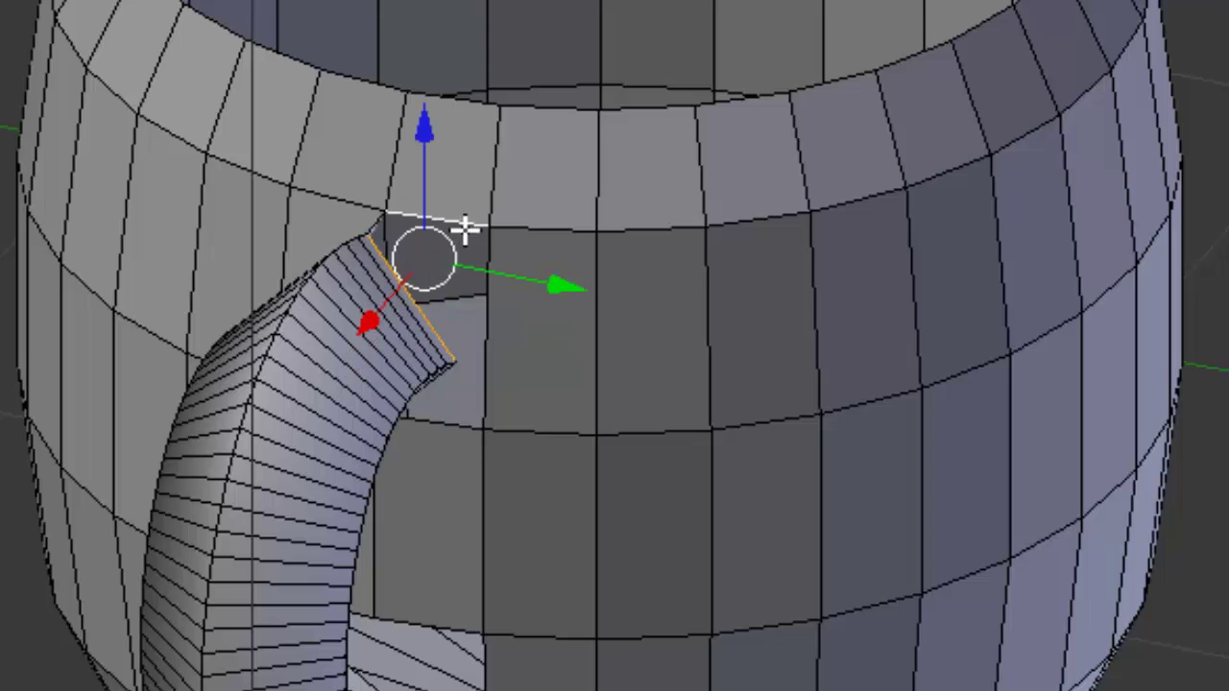
{"action": "right_click", "coordinate": [490, 255], "text": "shift"}
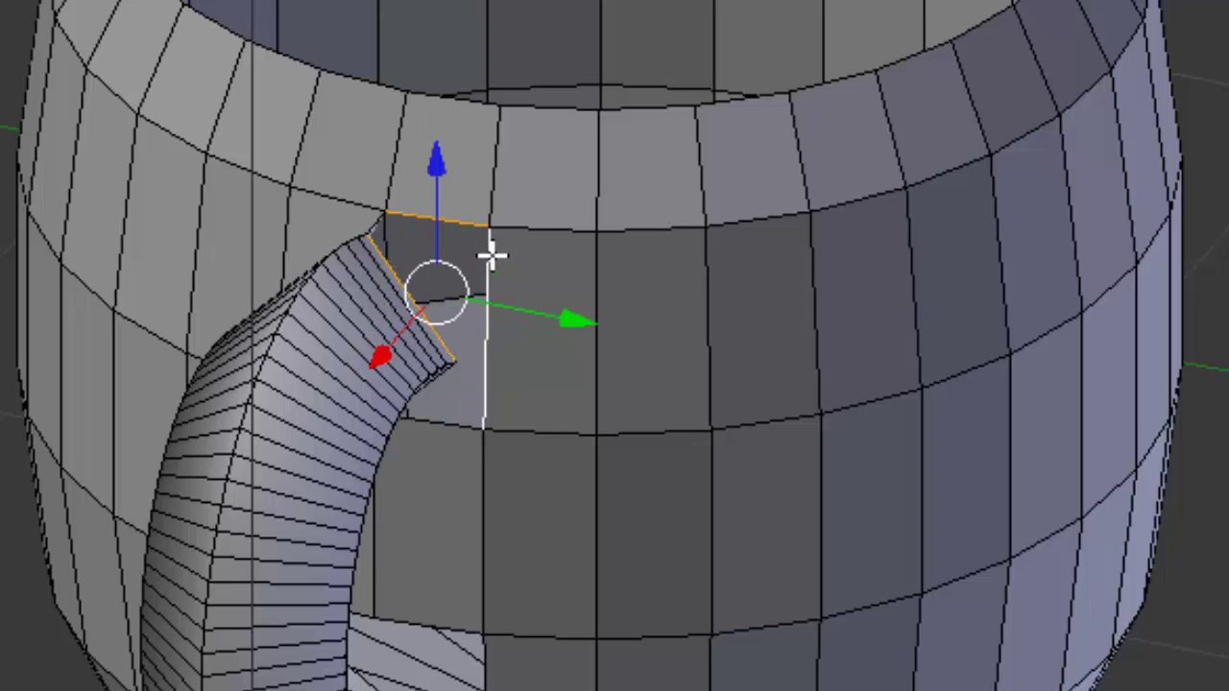
{"action": "key", "text": "f"}
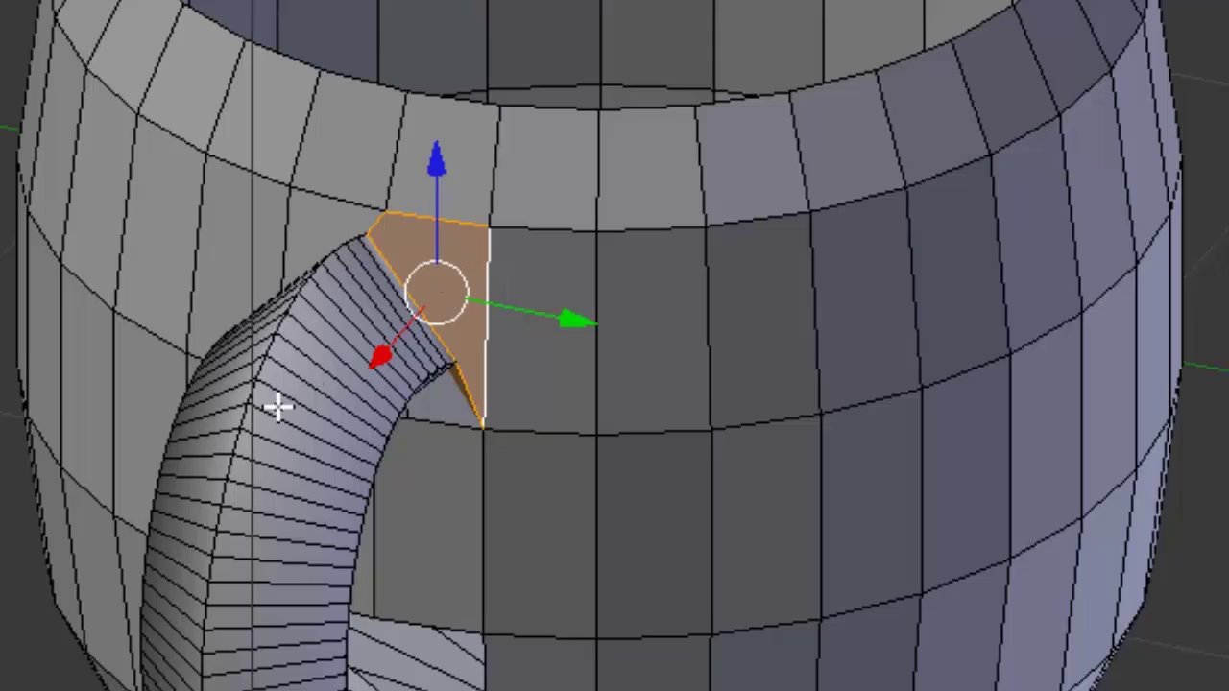
Fill a face underneath the handle's upper end on the -Y side, joining its lower edge to the hole's bottom edge.
{"action": "middle_click_drag", "start_coordinate": [275, 406], "coordinate": [448, 243]}
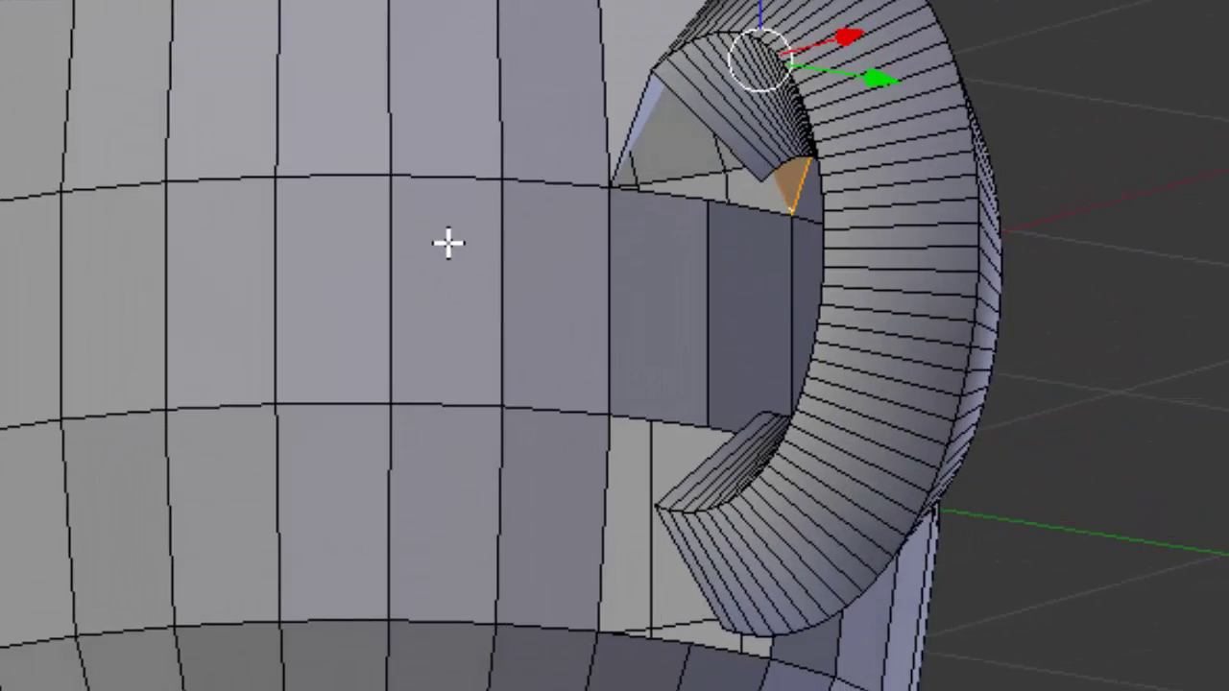
{"action": "right_click", "coordinate": [692, 115]}
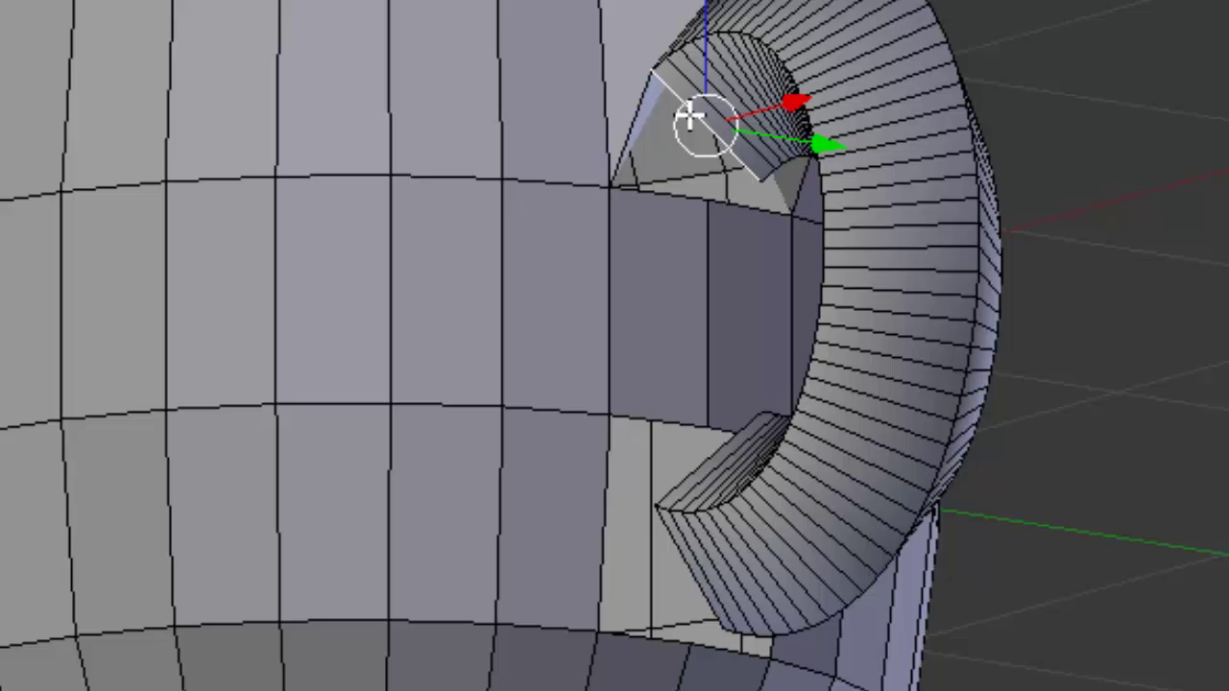
{"action": "right_click", "coordinate": [673, 195], "text": "shift"}
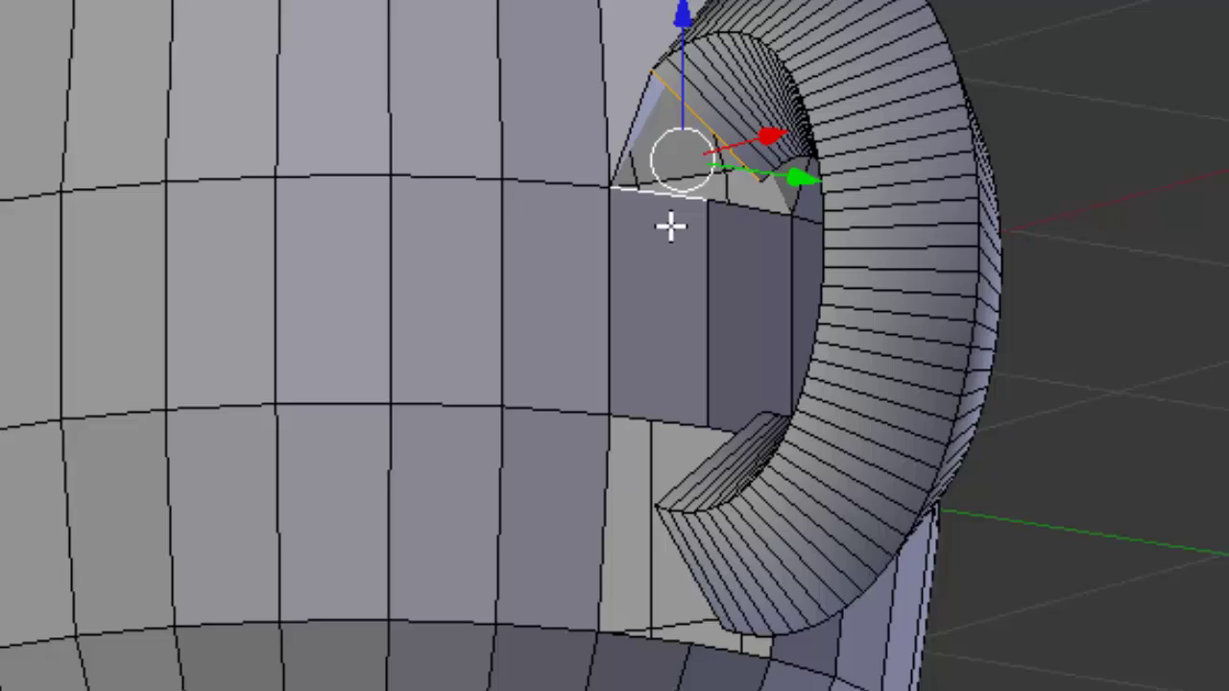
{"action": "key", "text": "f"}
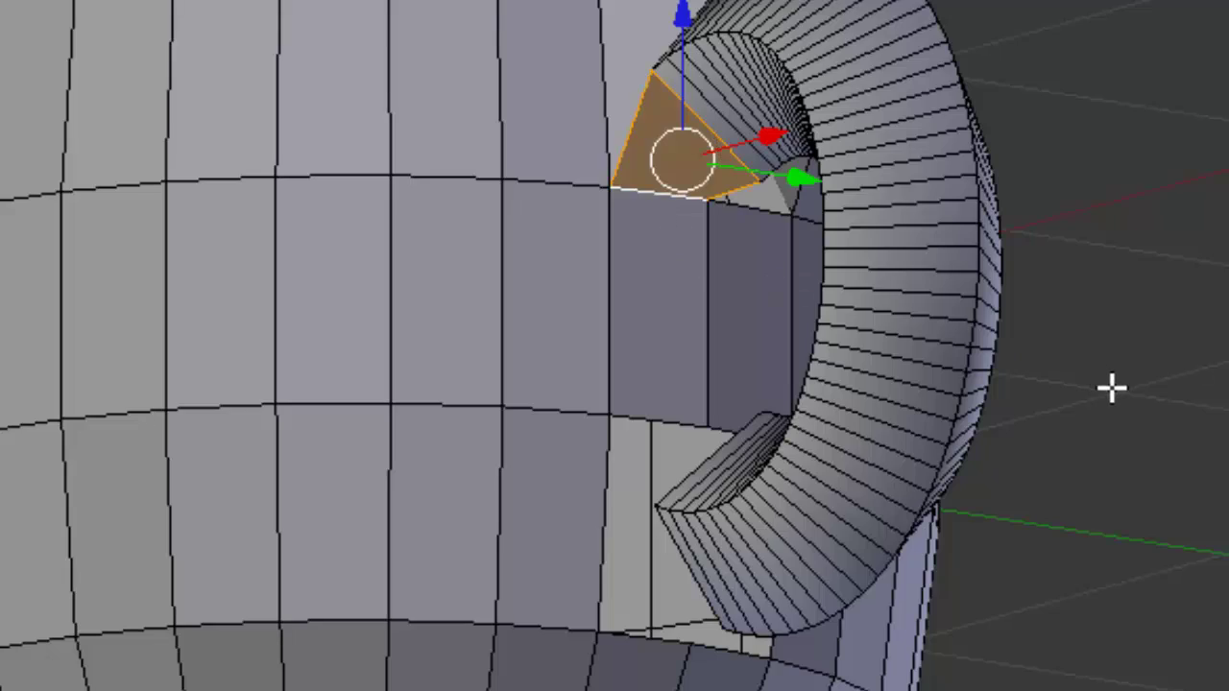
Fill the remaining gap underneath the handle's upper end on the +Y side with a face to the hole's bottom edge.
{"action": "middle_click_drag", "start_coordinate": [1111, 387], "coordinate": [701, 425]}
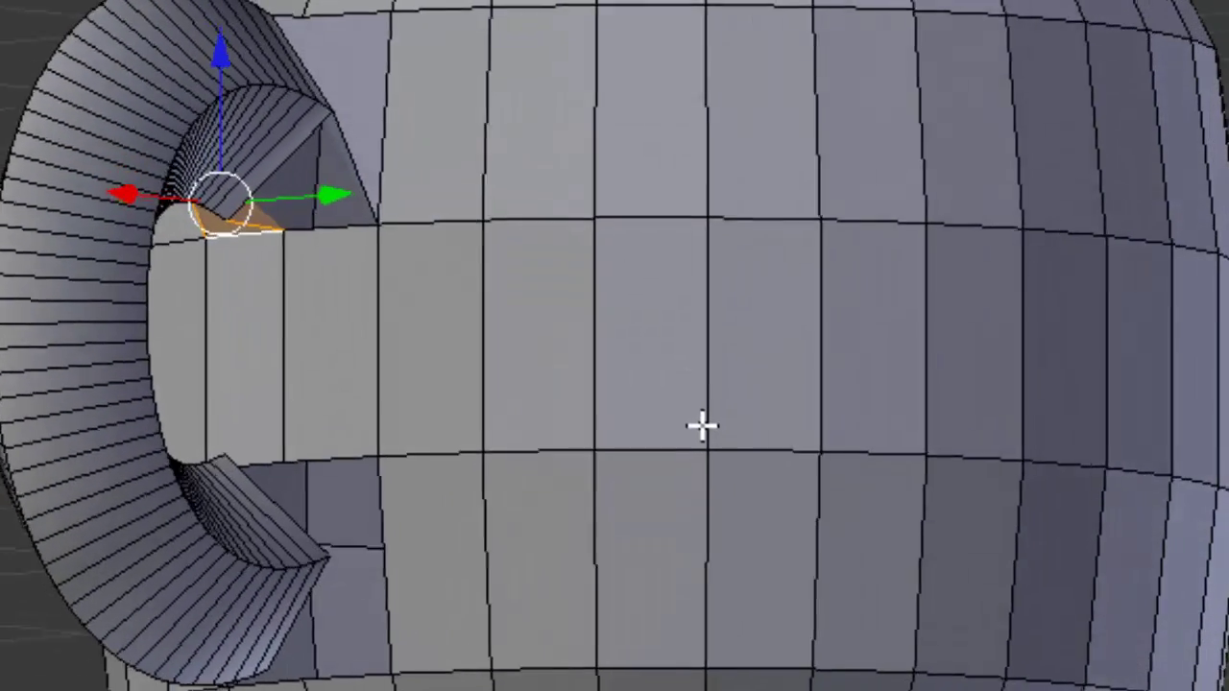
{"action": "right_click", "coordinate": [288, 166]}
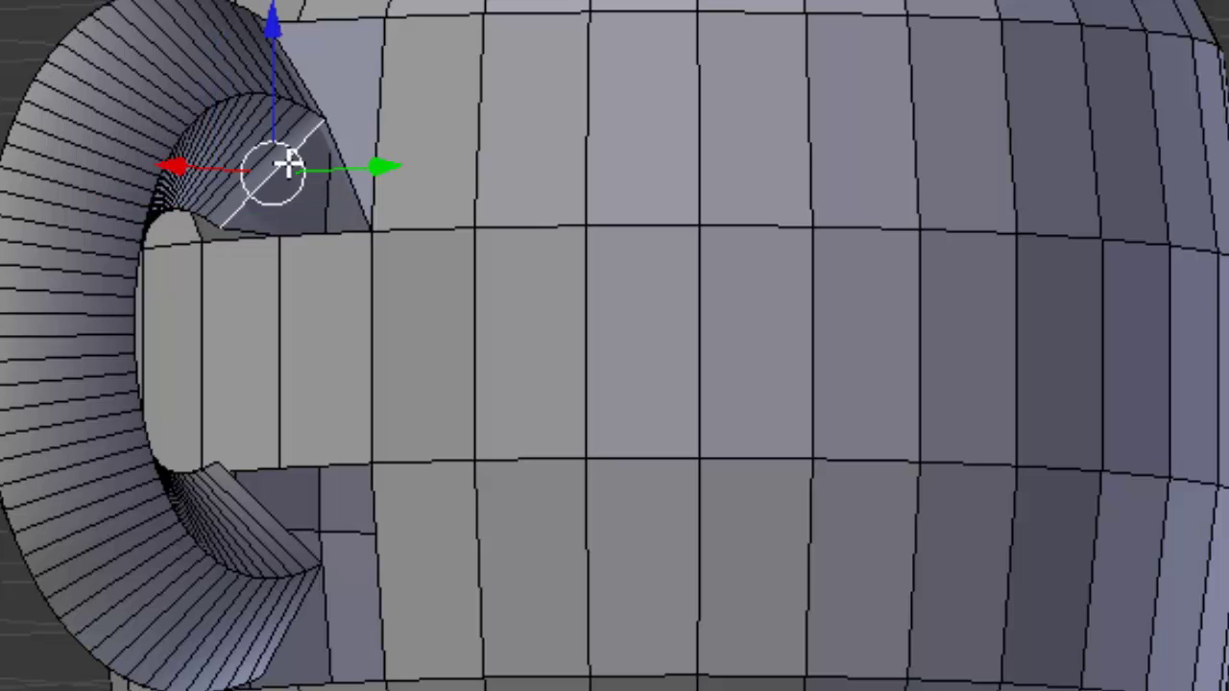
{"action": "right_click", "coordinate": [351, 233], "text": "shift"}
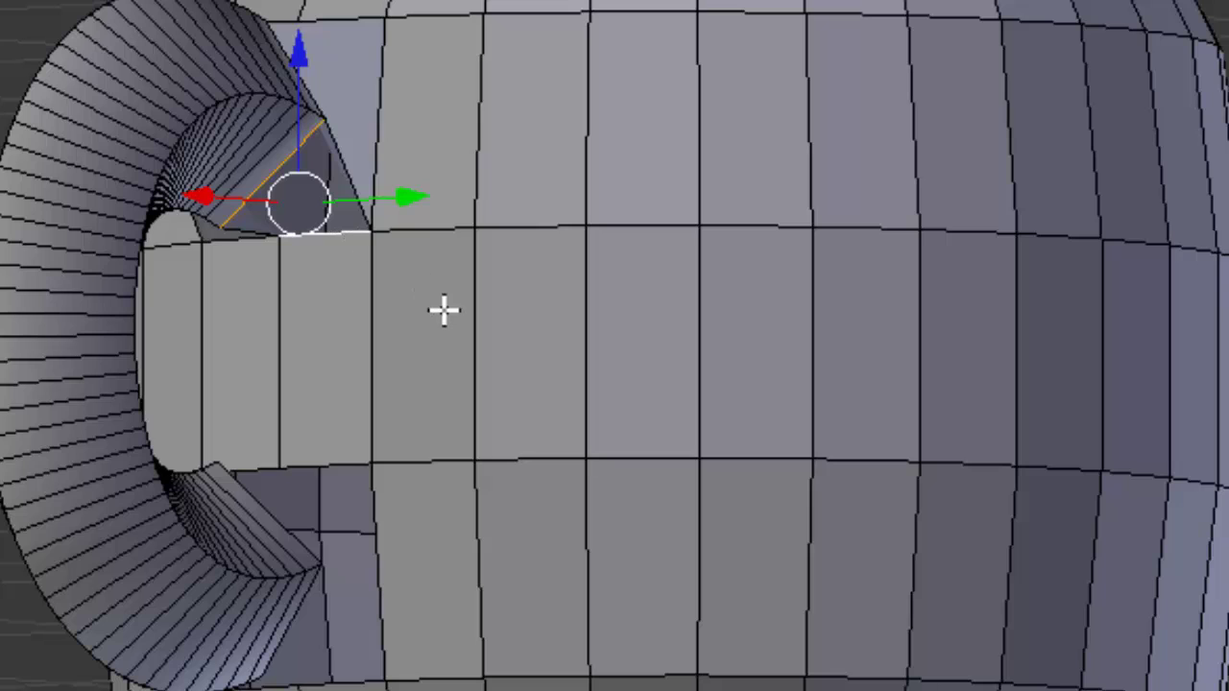
{"action": "key", "text": "f"}
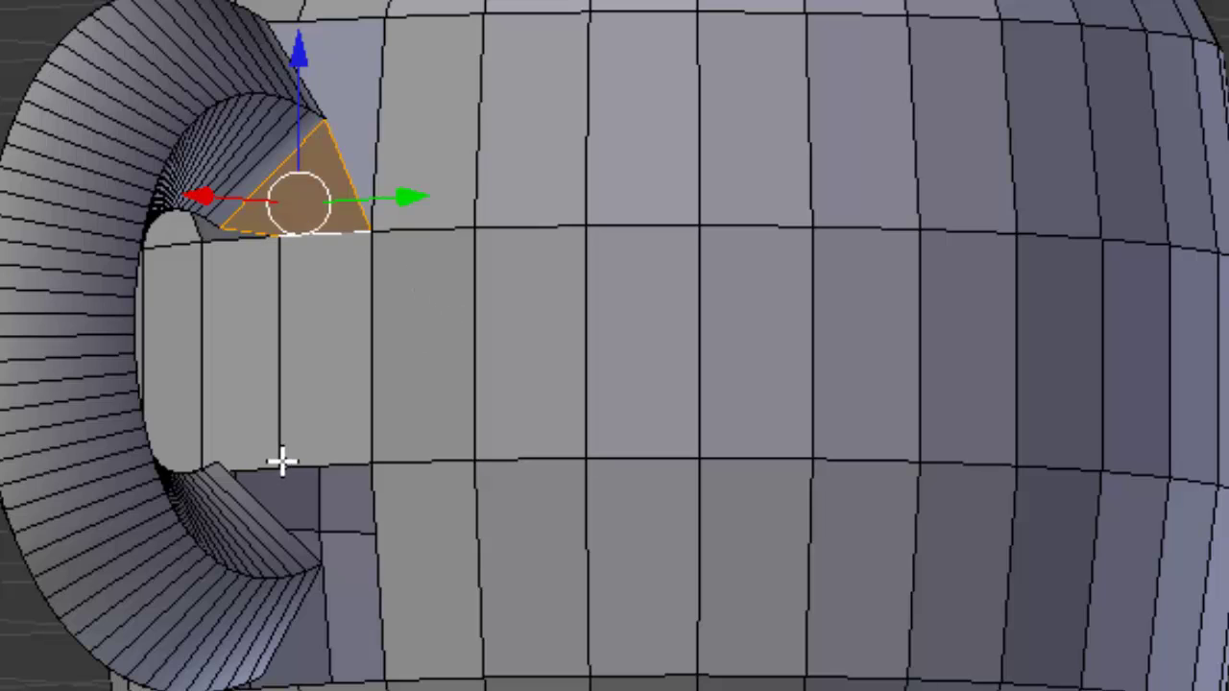
Fill a face between the handle's lower end edge and the side and bottom edges of the cup hole on the -Y side.
{"action": "middle_click_drag", "start_coordinate": [277, 471], "coordinate": [584, 242]}
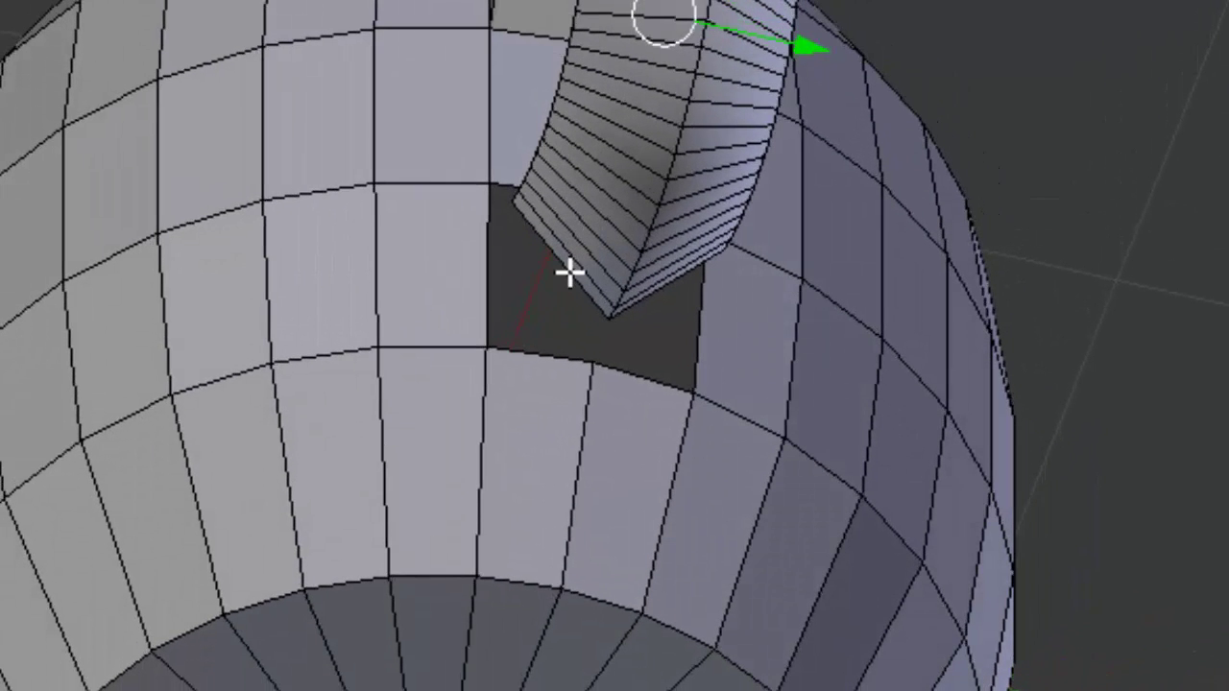
{"action": "left_click", "coordinate": [562, 262]}
{"action": "right_click", "coordinate": [488, 282], "text": "shift"}
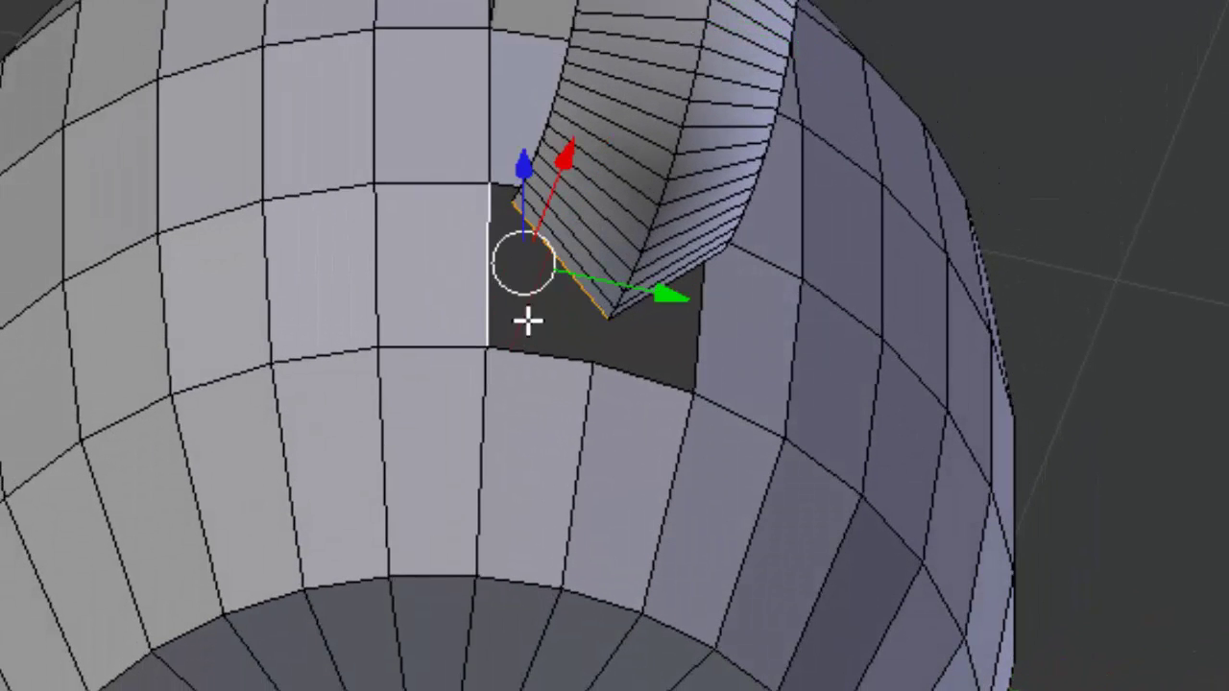
{"action": "right_click", "coordinate": [557, 354], "text": "shift"}
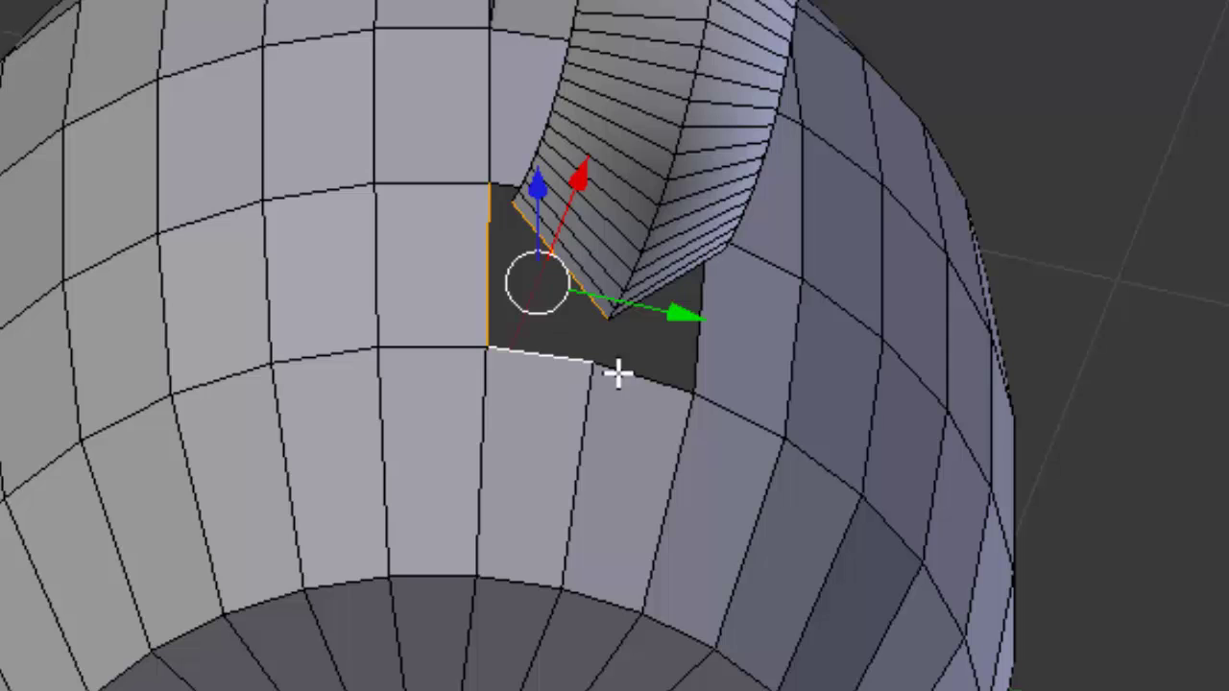
{"action": "key", "text": "f"}
Fill a face between the handle's lower end edge and the side and bottom edges of the cup hole on the +Y side.
{"action": "middle_click_drag", "start_coordinate": [796, 436], "coordinate": [499, 393]}
{"action": "key", "text": "ctrl+z"}
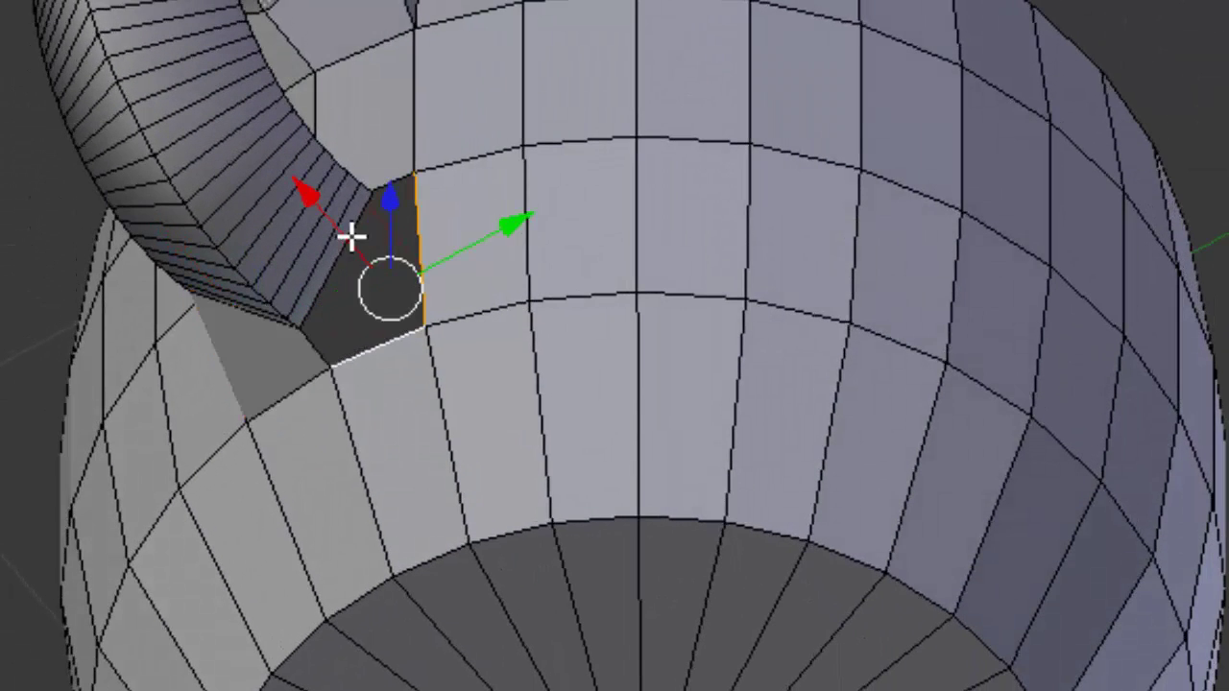
{"action": "right_click", "coordinate": [335, 261]}
{"action": "left_click", "coordinate": [335, 260]}
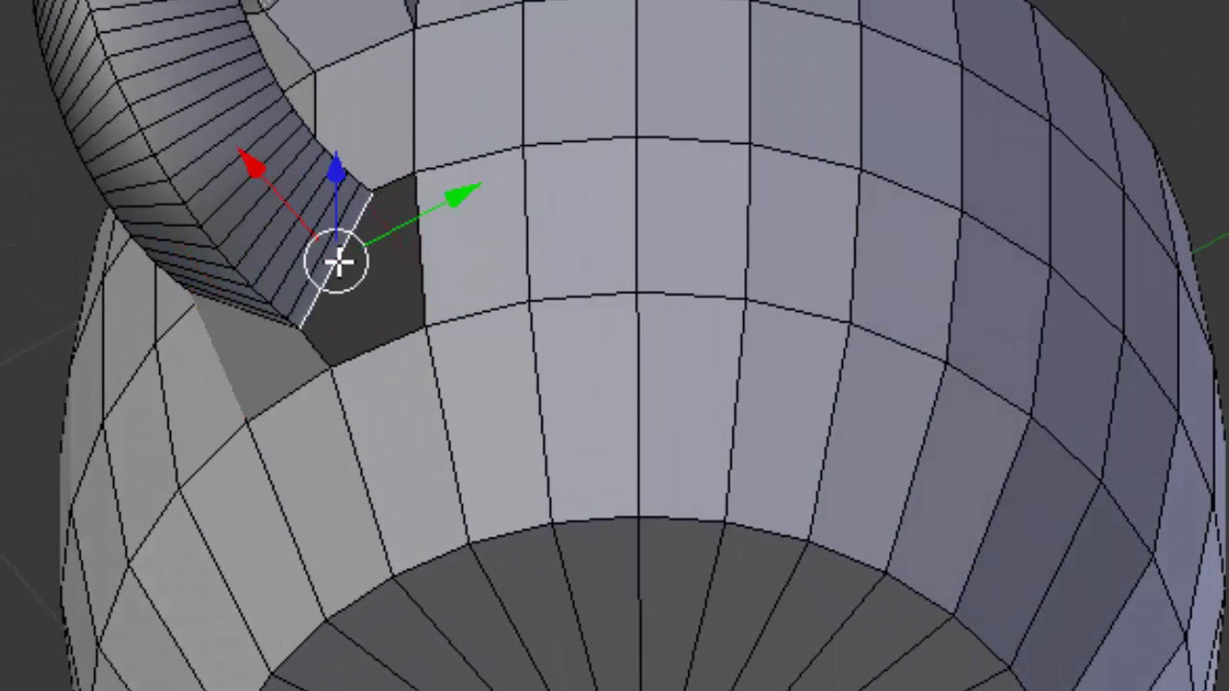
{"action": "right_click", "coordinate": [420, 247], "text": "shift"}
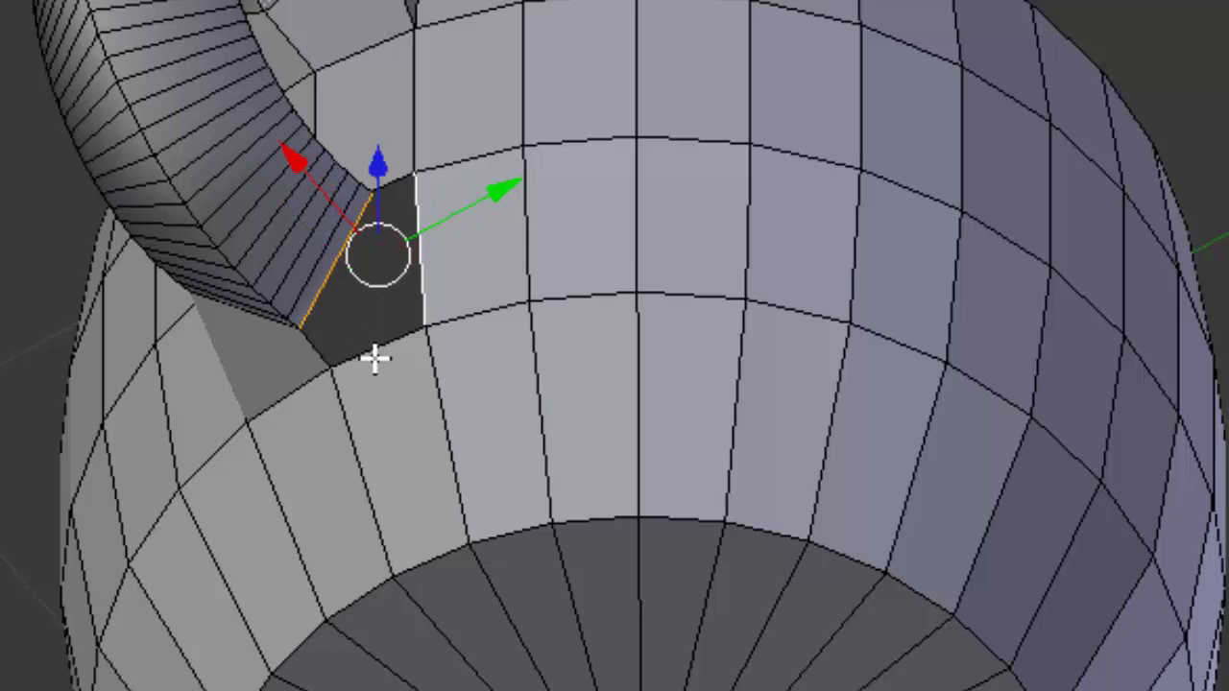
{"action": "right_click", "coordinate": [390, 343], "text": "shift"}
{"action": "key", "text": "f"}
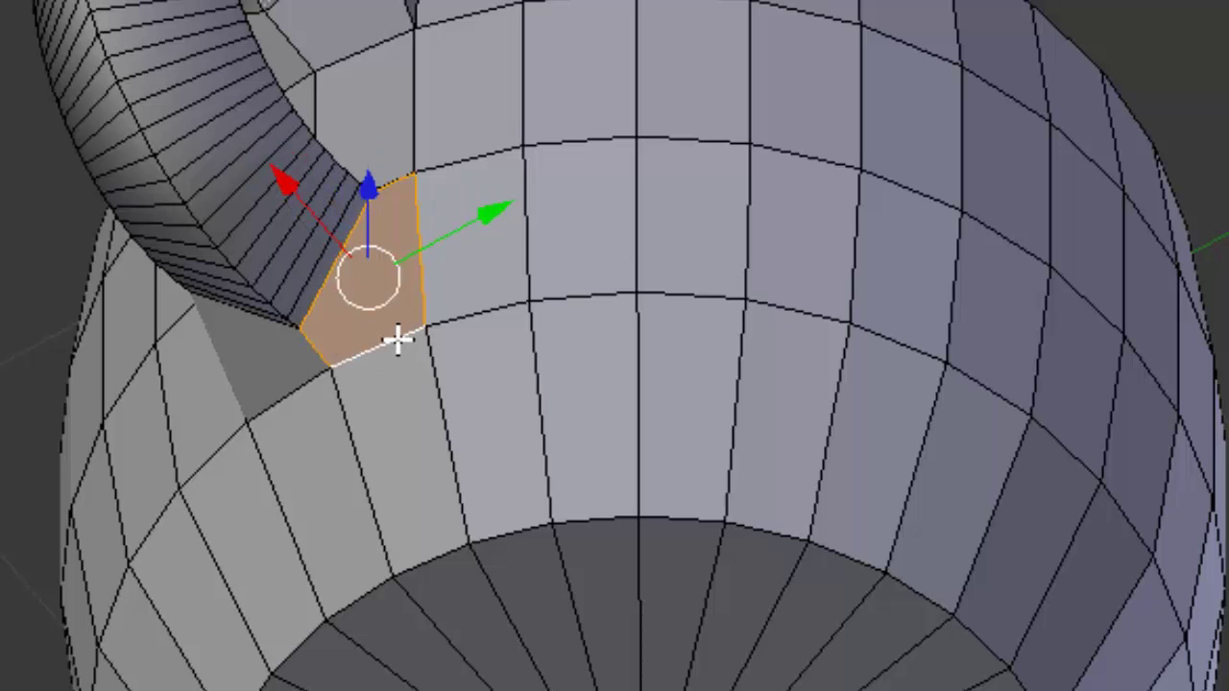
Fill a face above the handle's lower end on the +Y side, joining its upper edge to the hole's top edge.
{"action": "middle_click_drag", "start_coordinate": [410, 333], "coordinate": [338, 569]}
{"action": "right_click", "coordinate": [323, 583]}
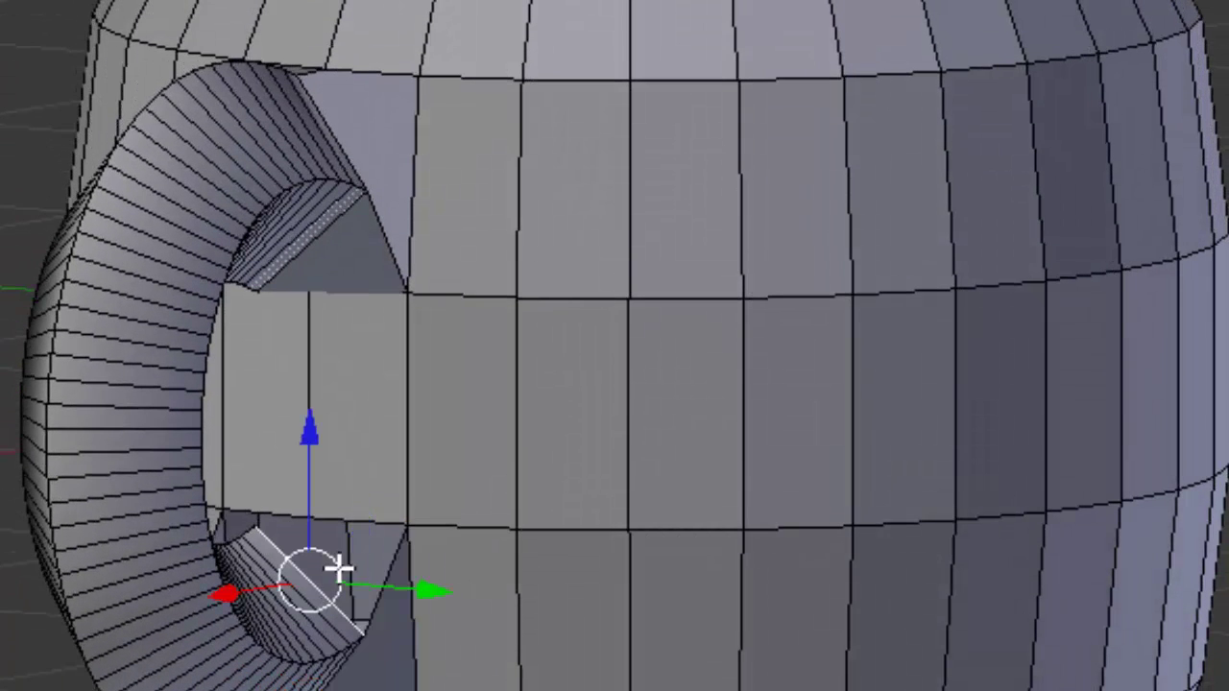
{"action": "right_click", "coordinate": [382, 523], "text": "shift"}
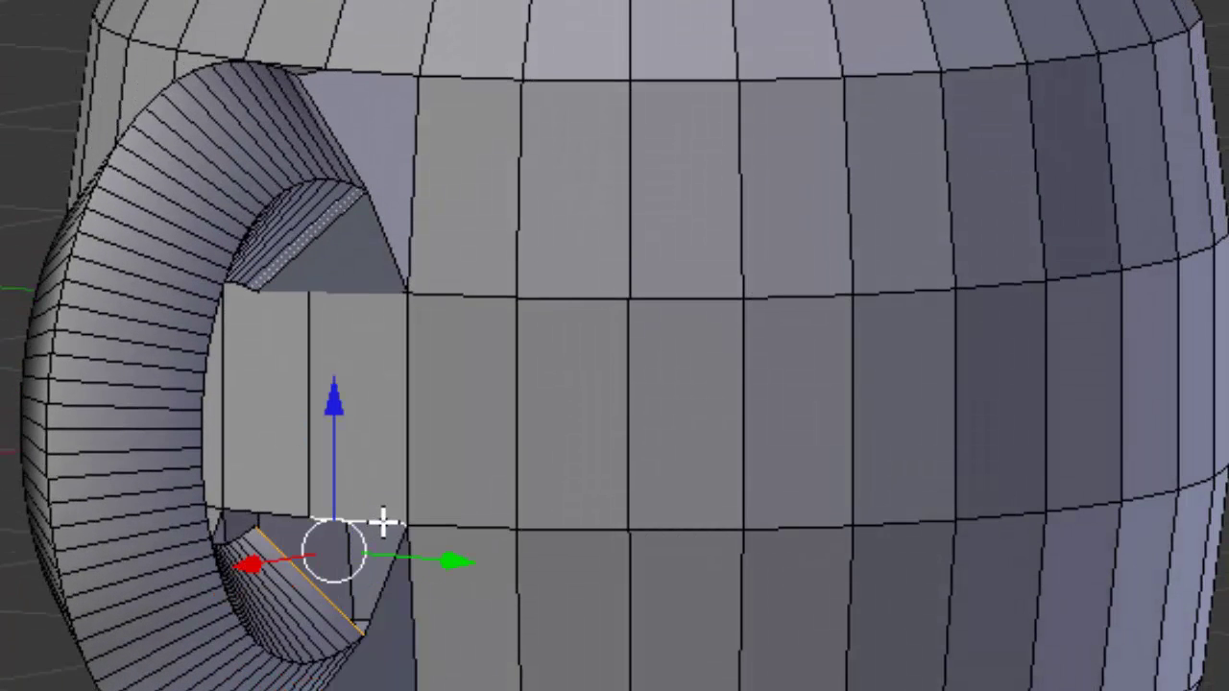
{"action": "key", "text": "f"}
Fill the last gap above the handle's lower end on the -Y side with a face, and clear the selection.
{"action": "middle_click_drag", "start_coordinate": [354, 582], "coordinate": [700, 615]}
{"action": "right_click", "coordinate": [689, 614]}
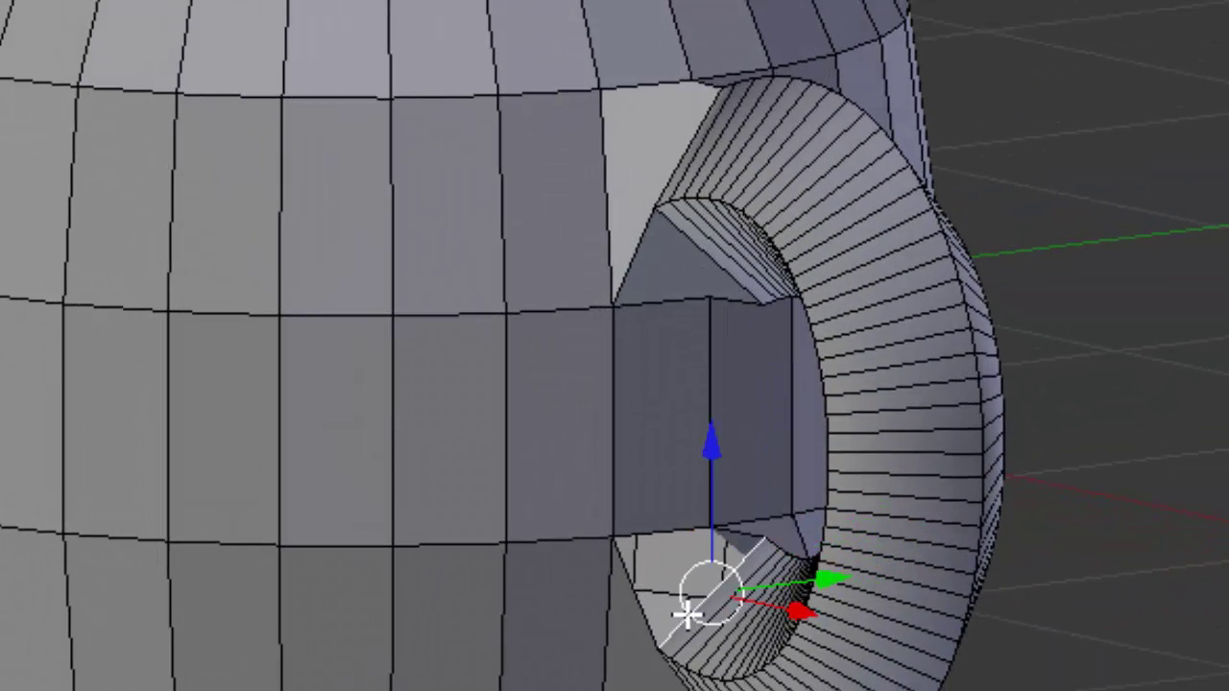
{"action": "right_click", "coordinate": [677, 545], "text": "shift"}
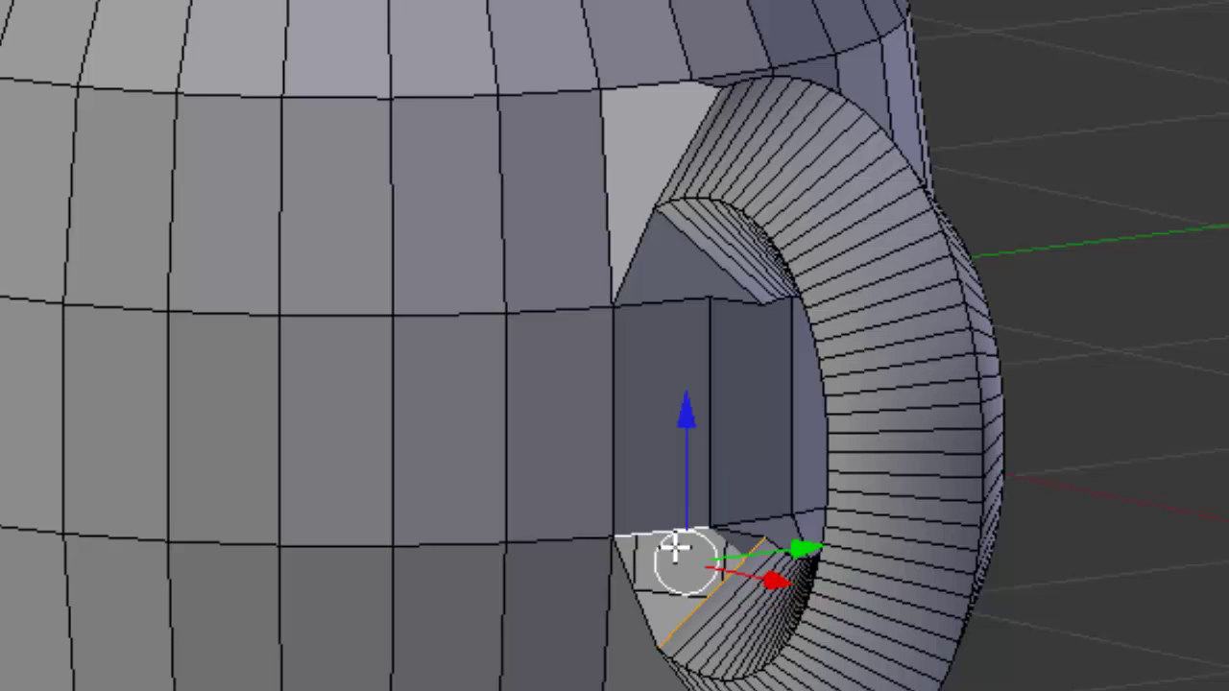
{"action": "key", "text": "f"}
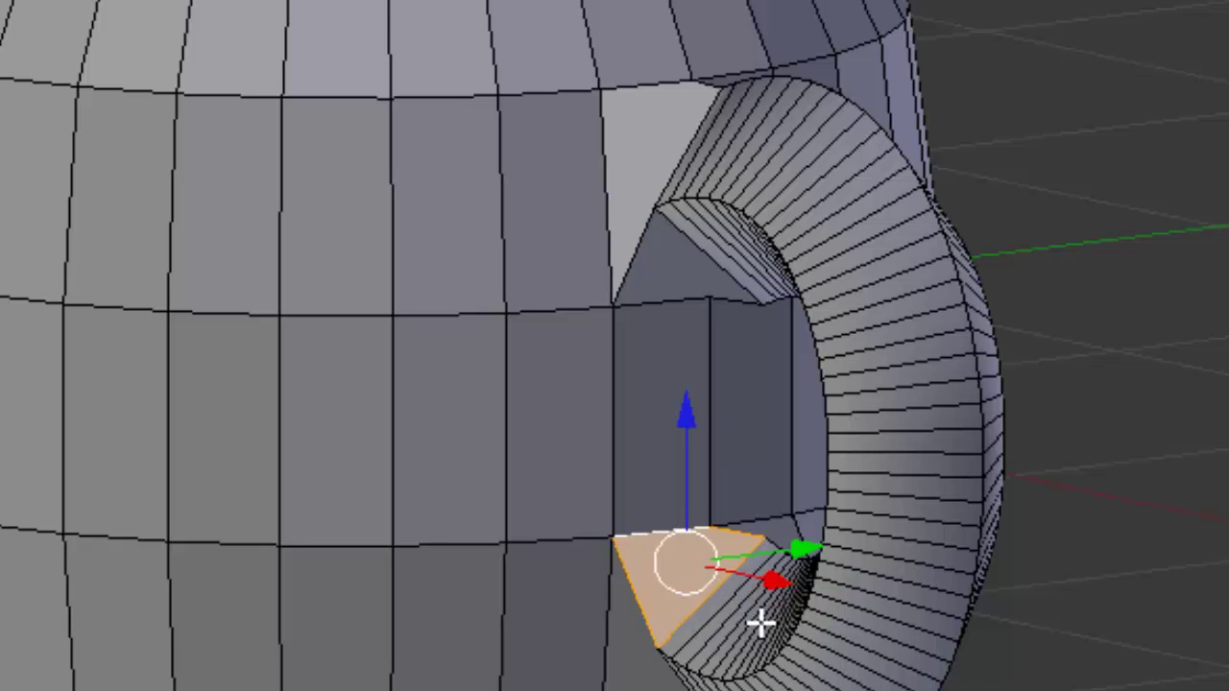
{"action": "key", "text": "a"}
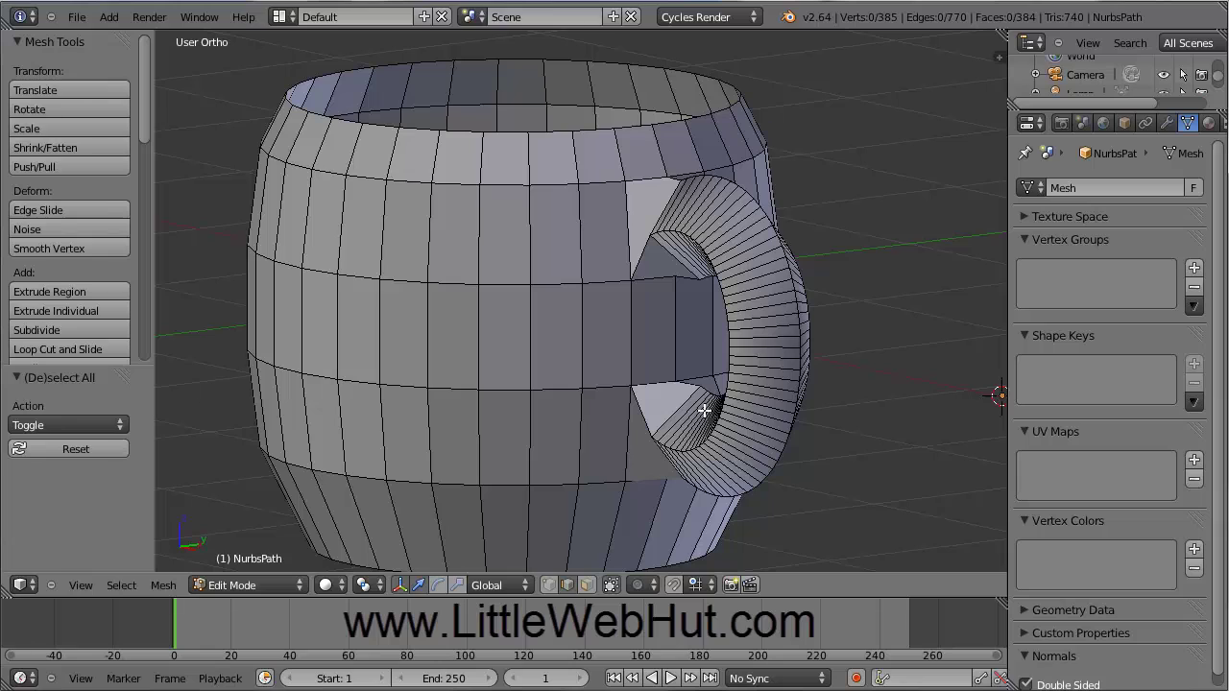
Save the scene as cup.blend in the C:\demo\ folder.
{"action": "left_click", "coordinate": [76, 16]}
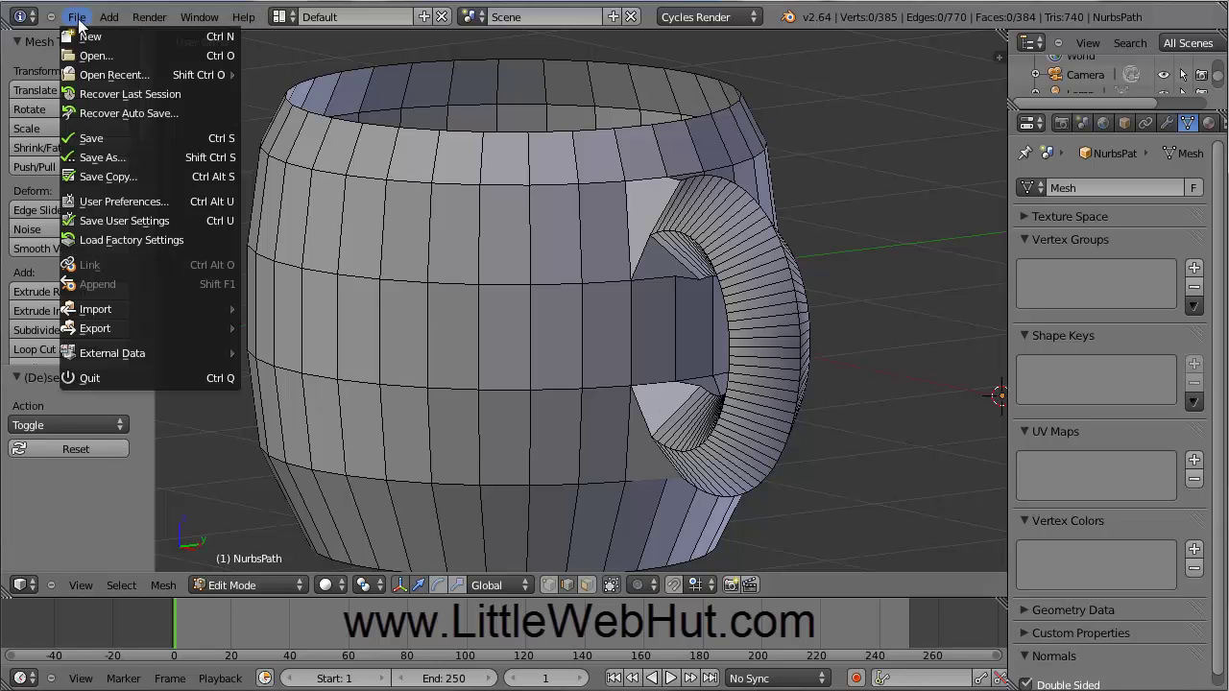
{"action": "left_click", "coordinate": [111, 158]}
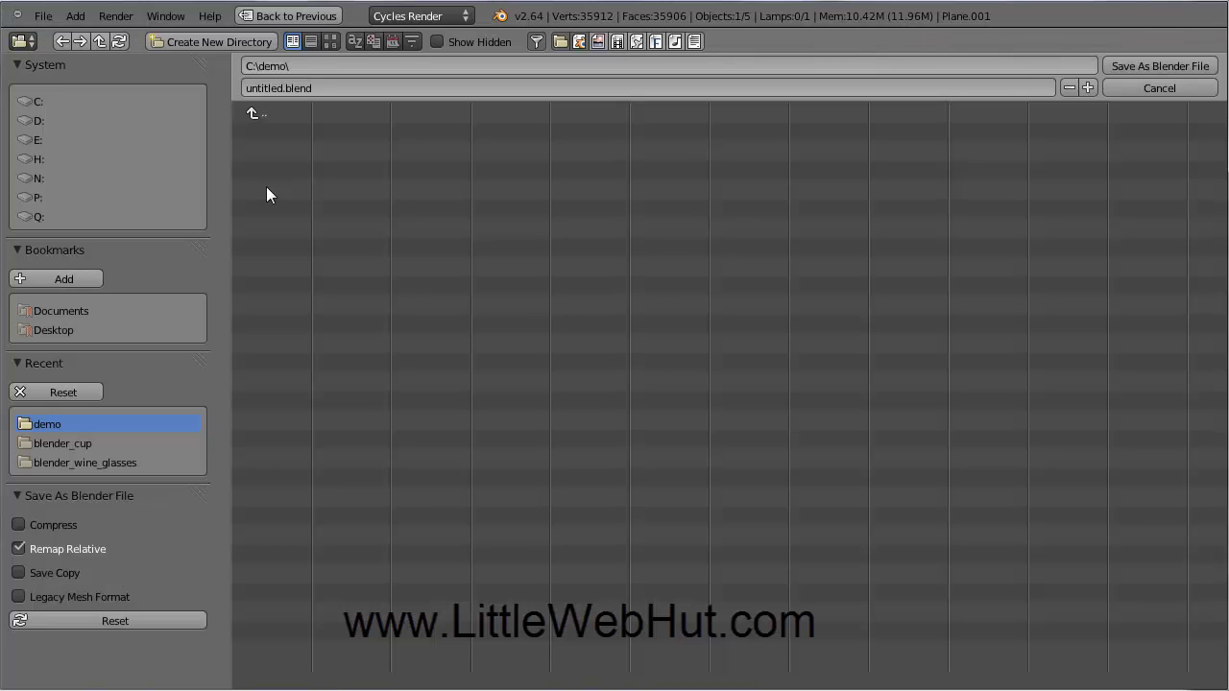
{"action": "left_click", "coordinate": [282, 87]}
{"action": "left_click", "coordinate": [282, 87]}
{"action": "key", "text": "BackSpace"}
{"action": "key", "text": "BackSpace"}
{"action": "key", "text": "BackSpace"}
{"action": "key", "text": "BackSpace"}
{"action": "key", "text": "BackSpace"}
{"action": "key", "text": "BackSpace"}
{"action": "key", "text": "BackSpace"}
{"action": "type", "text": "cup"}
{"action": "left_click", "coordinate": [1163, 66]}
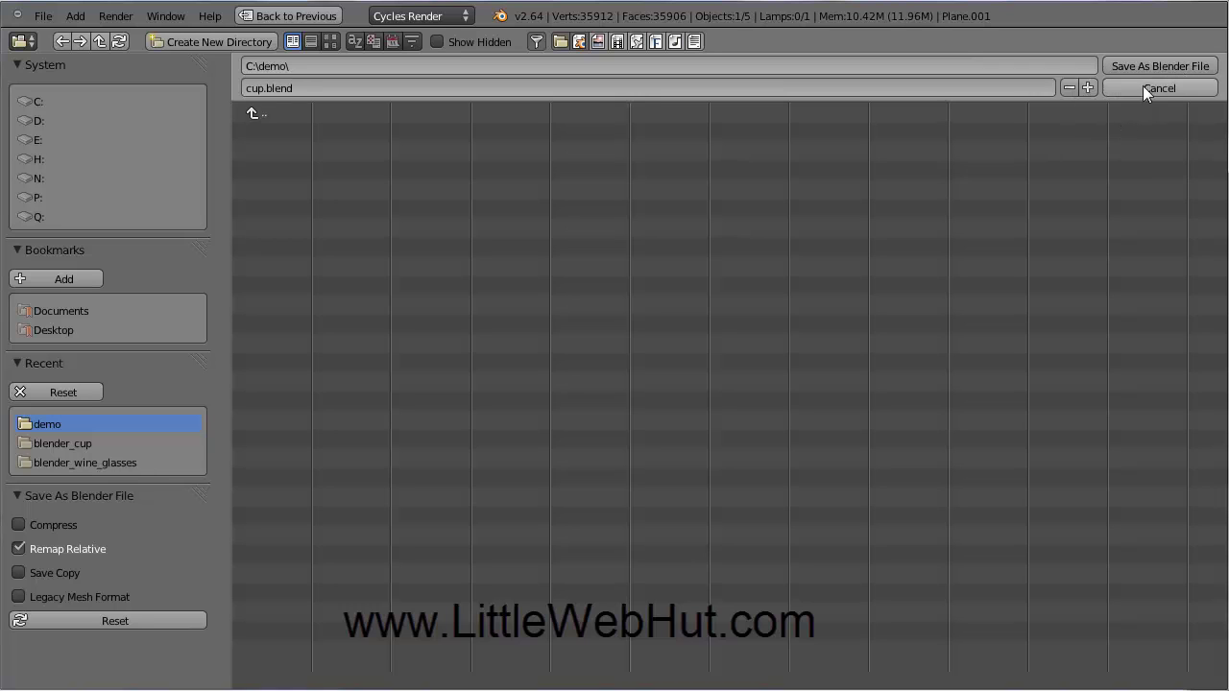
{"action": "left_click", "coordinate": [1158, 66]}
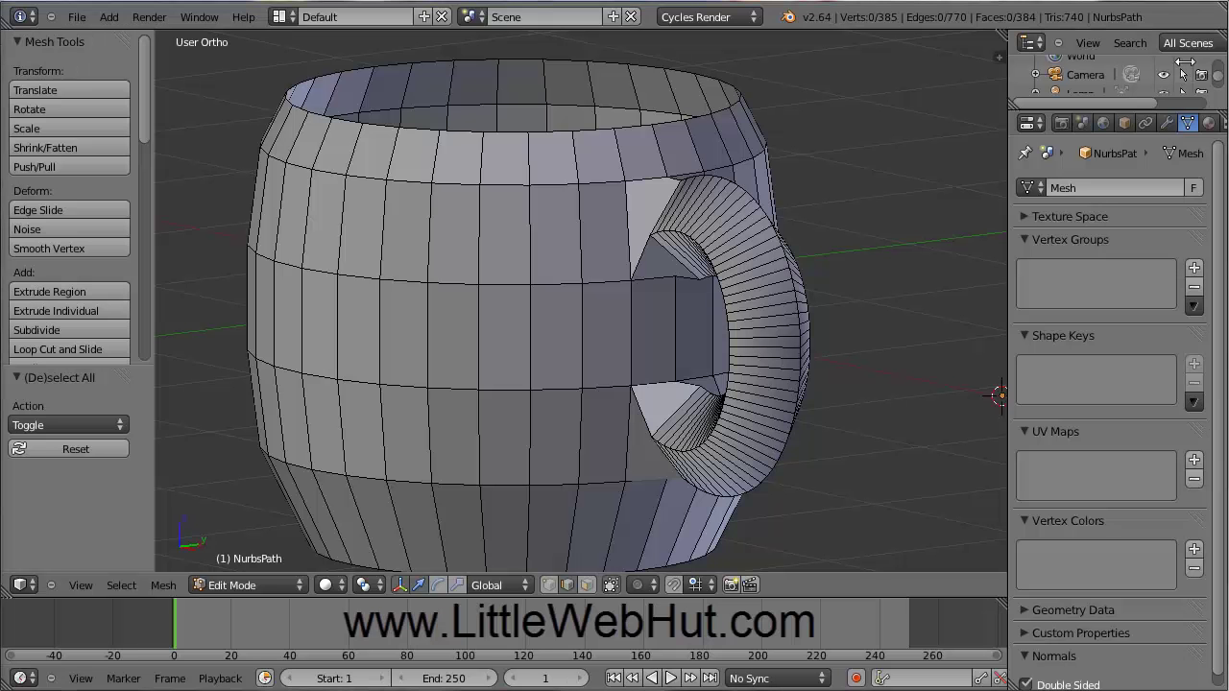